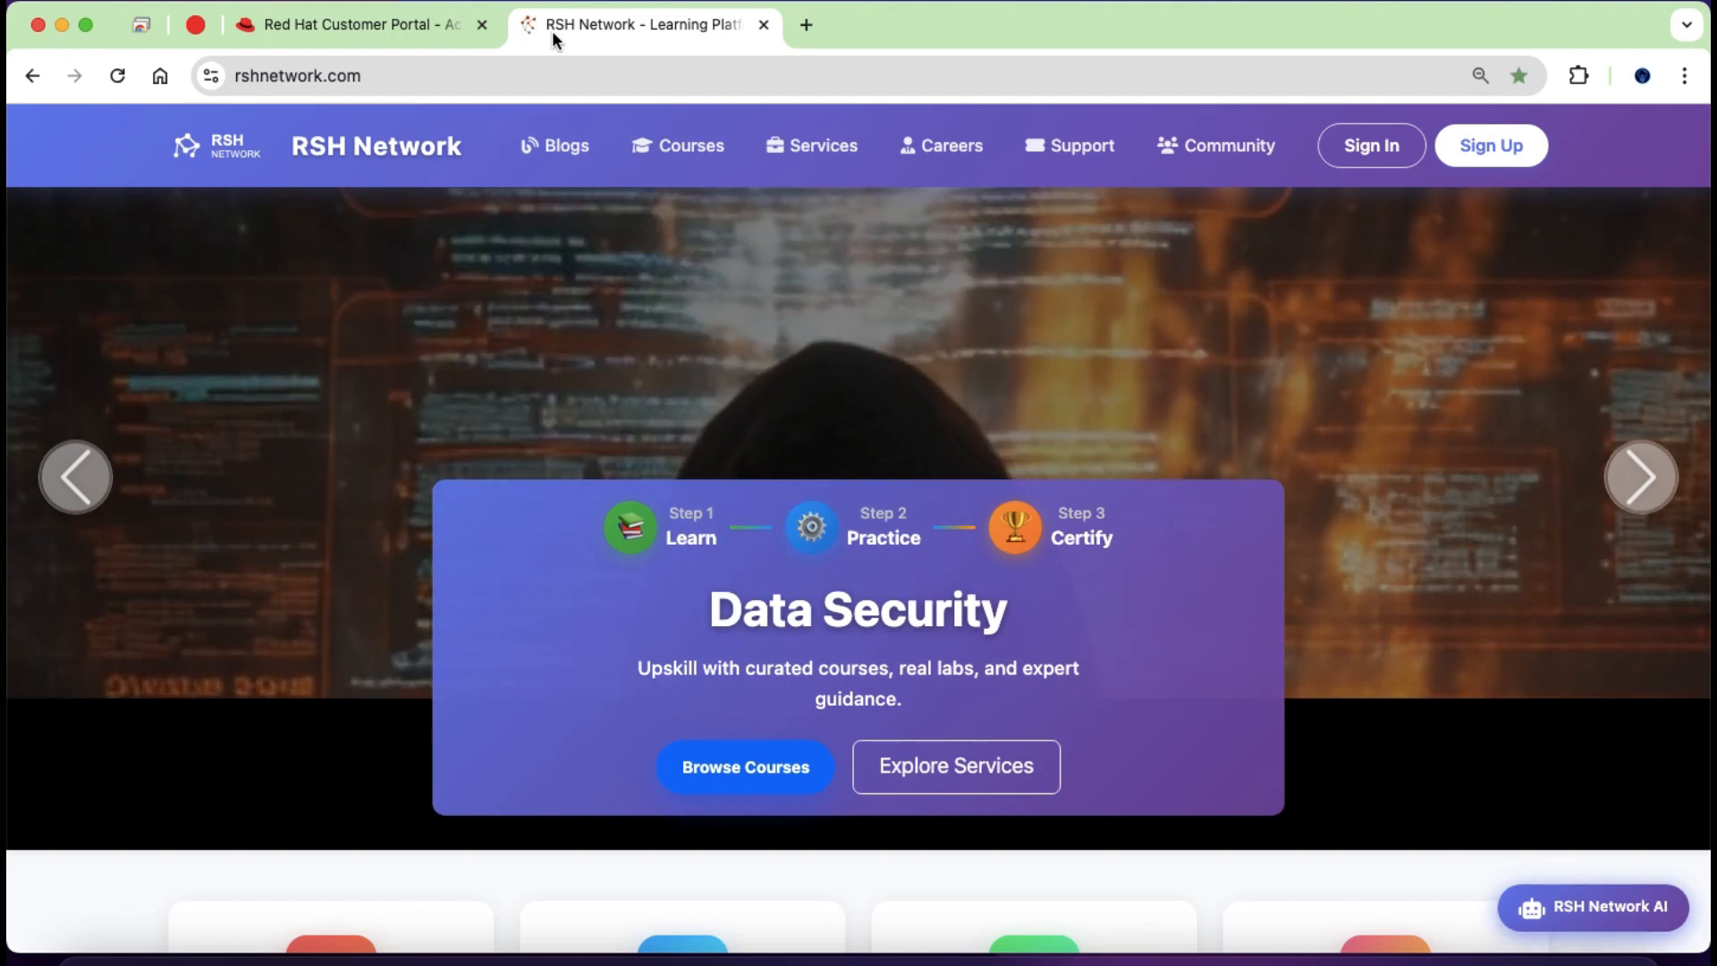
- Switch to the Red Hat Customer Portal and open its product downloads page
{"action": "left_click", "coordinate": [339, 25]}
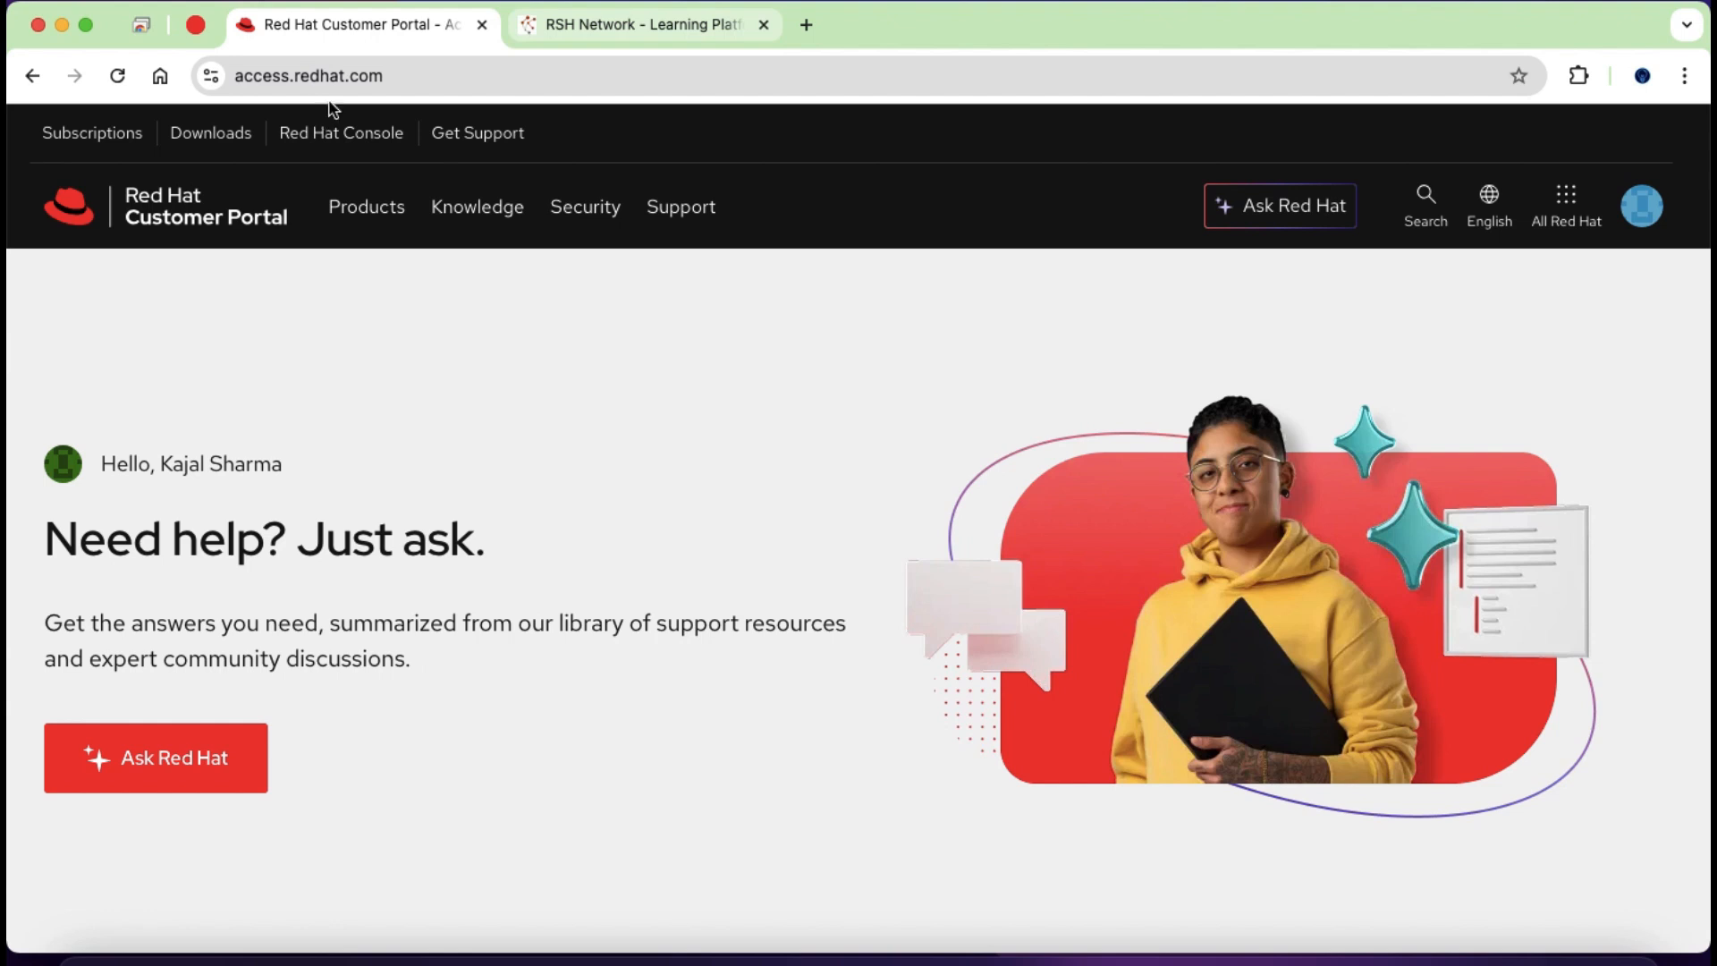
{"action": "left_click", "coordinate": [372, 77]}
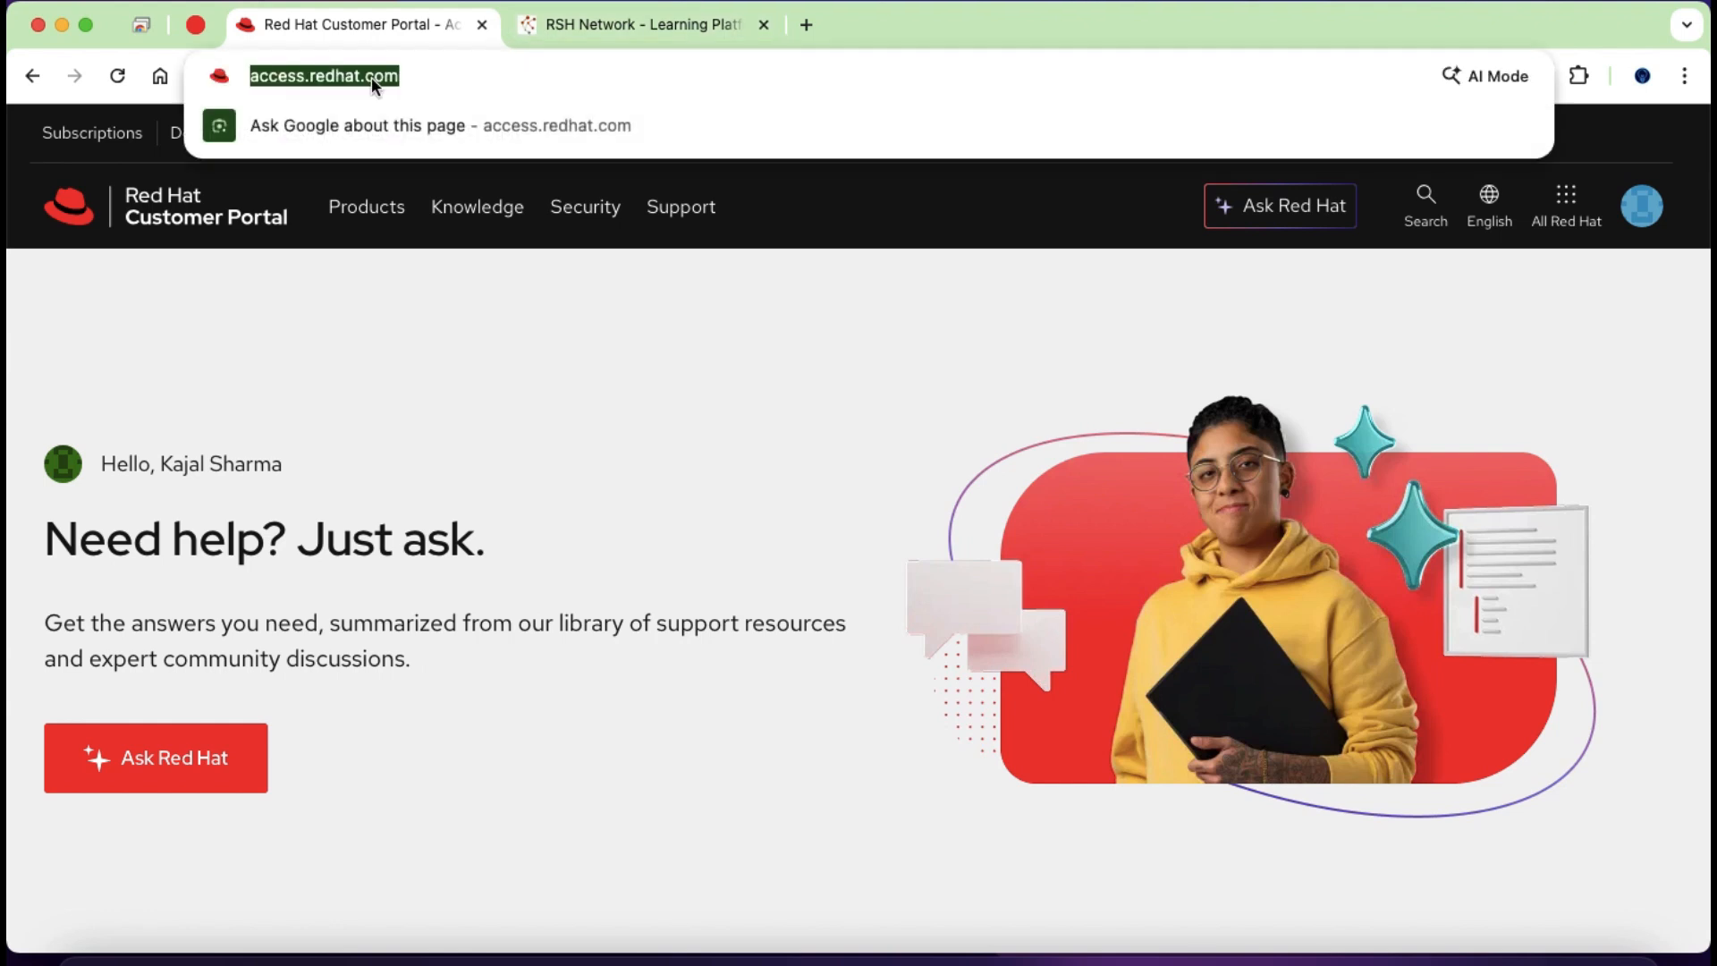
{"action": "left_click", "coordinate": [536, 347]}
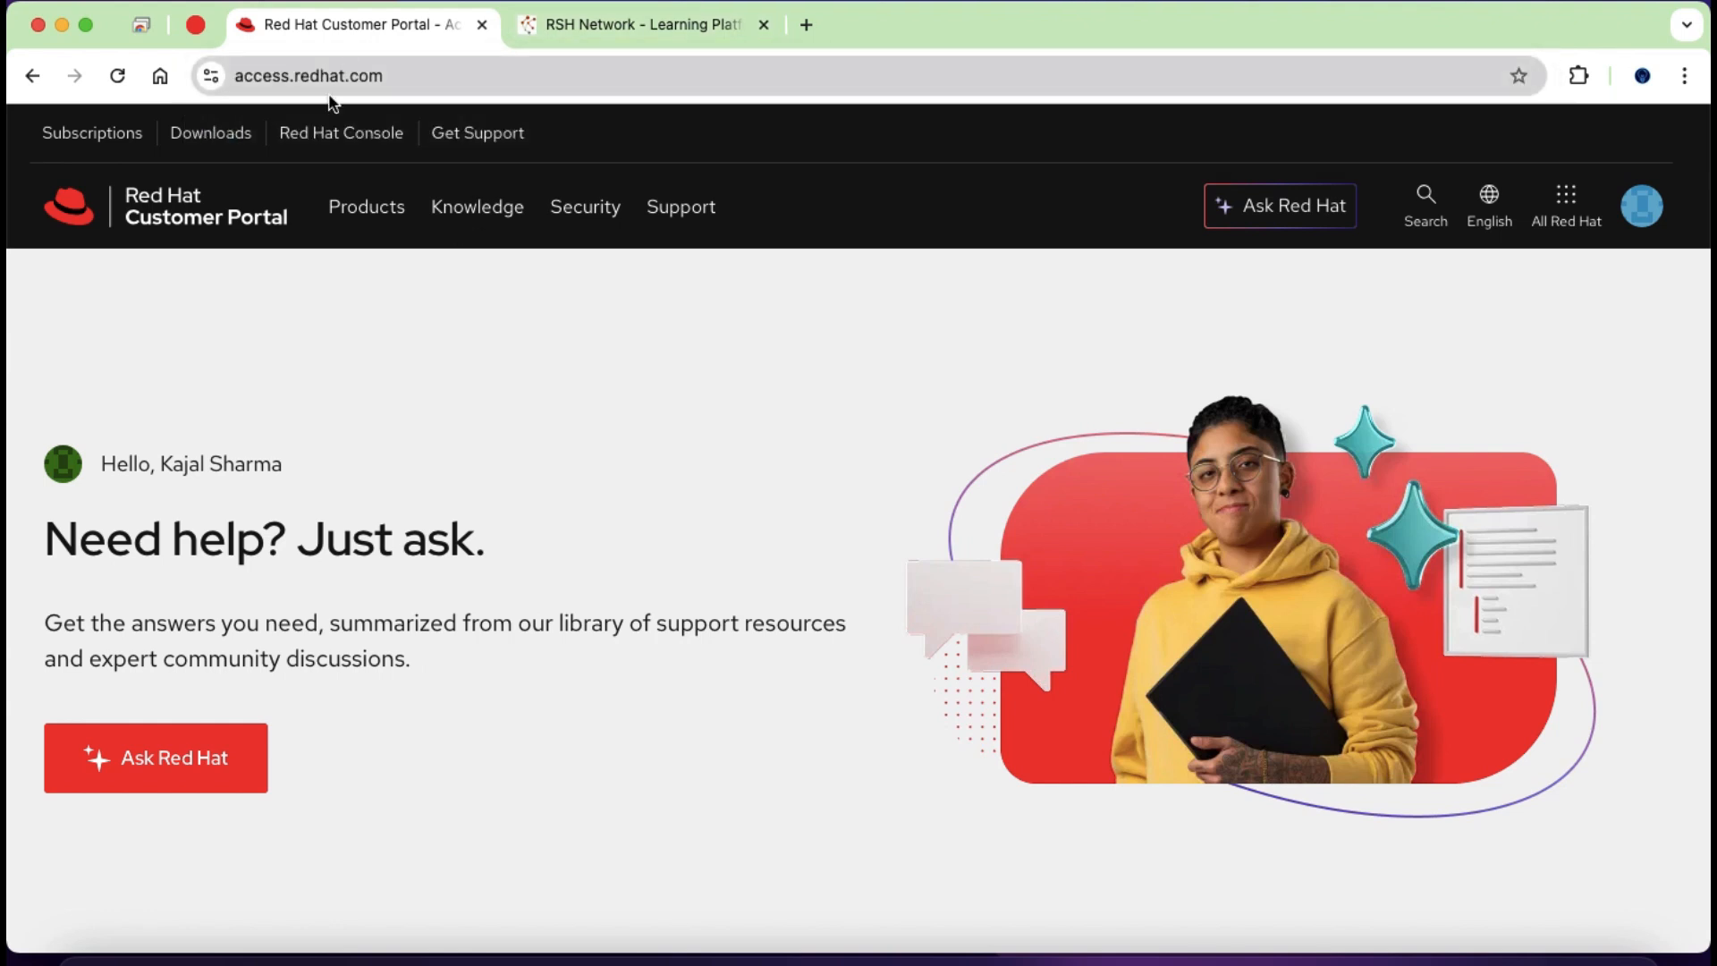
{"action": "left_click", "coordinate": [223, 150]}
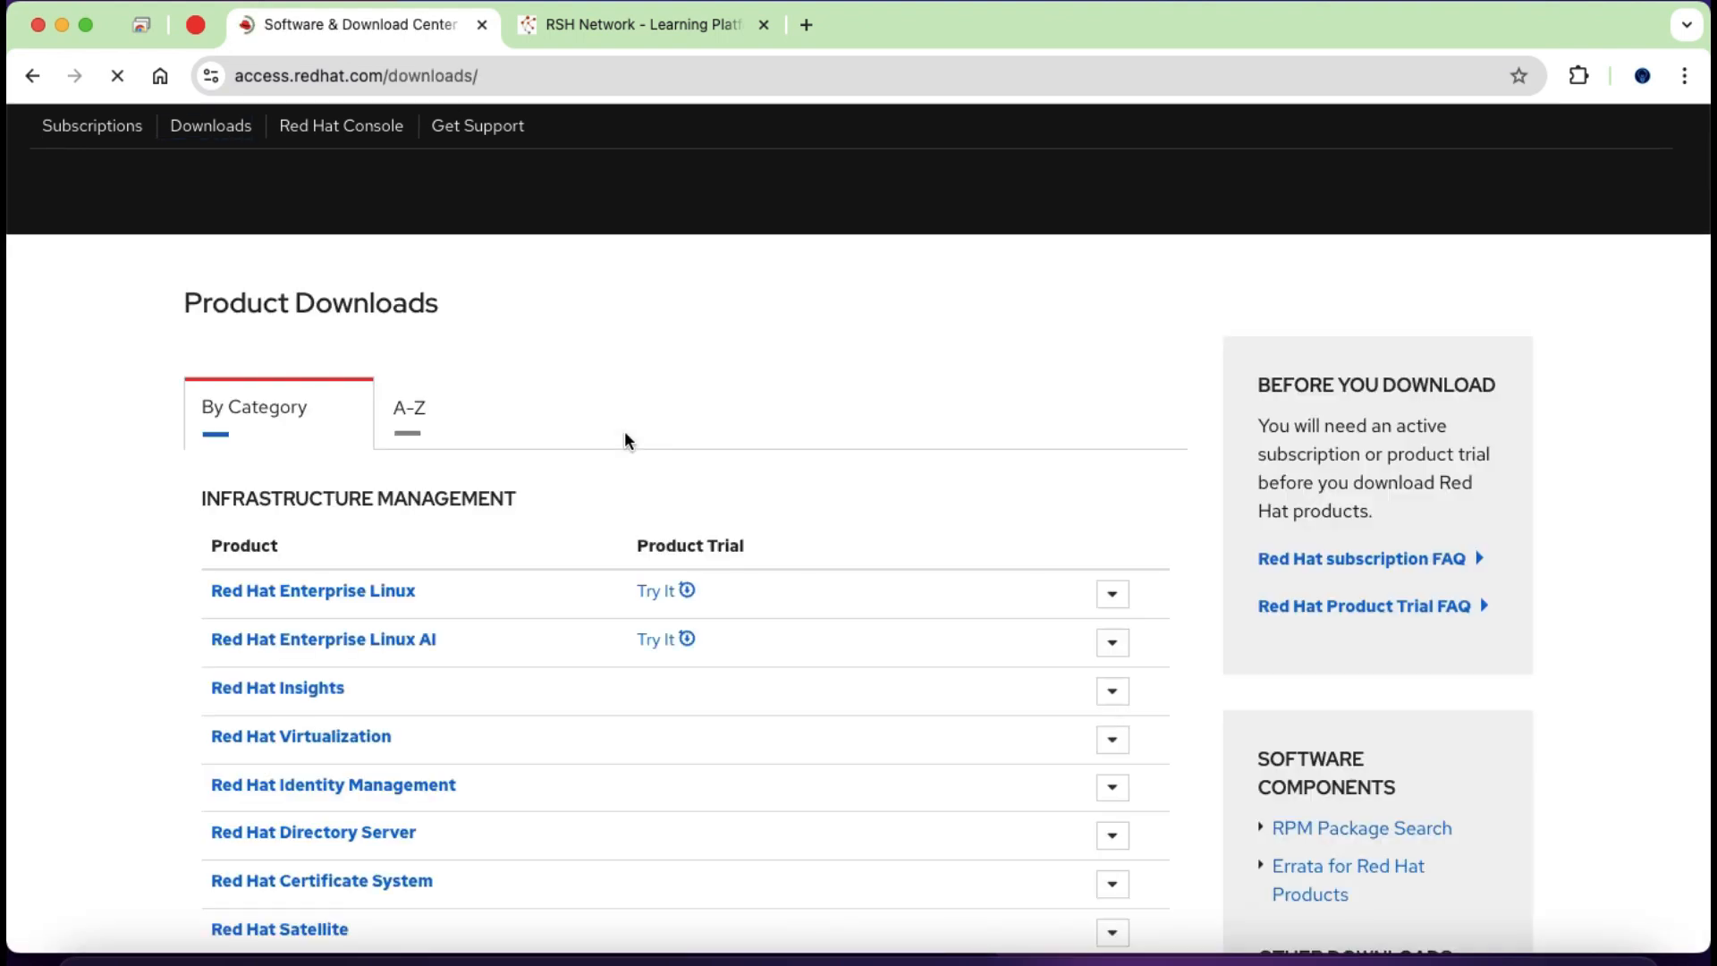
- Open the product trial for Red Hat Enterprise Linux and start the trial
{"action": "scroll", "coordinate": [676, 689], "scroll_direction": "down", "scroll_amount": 3}
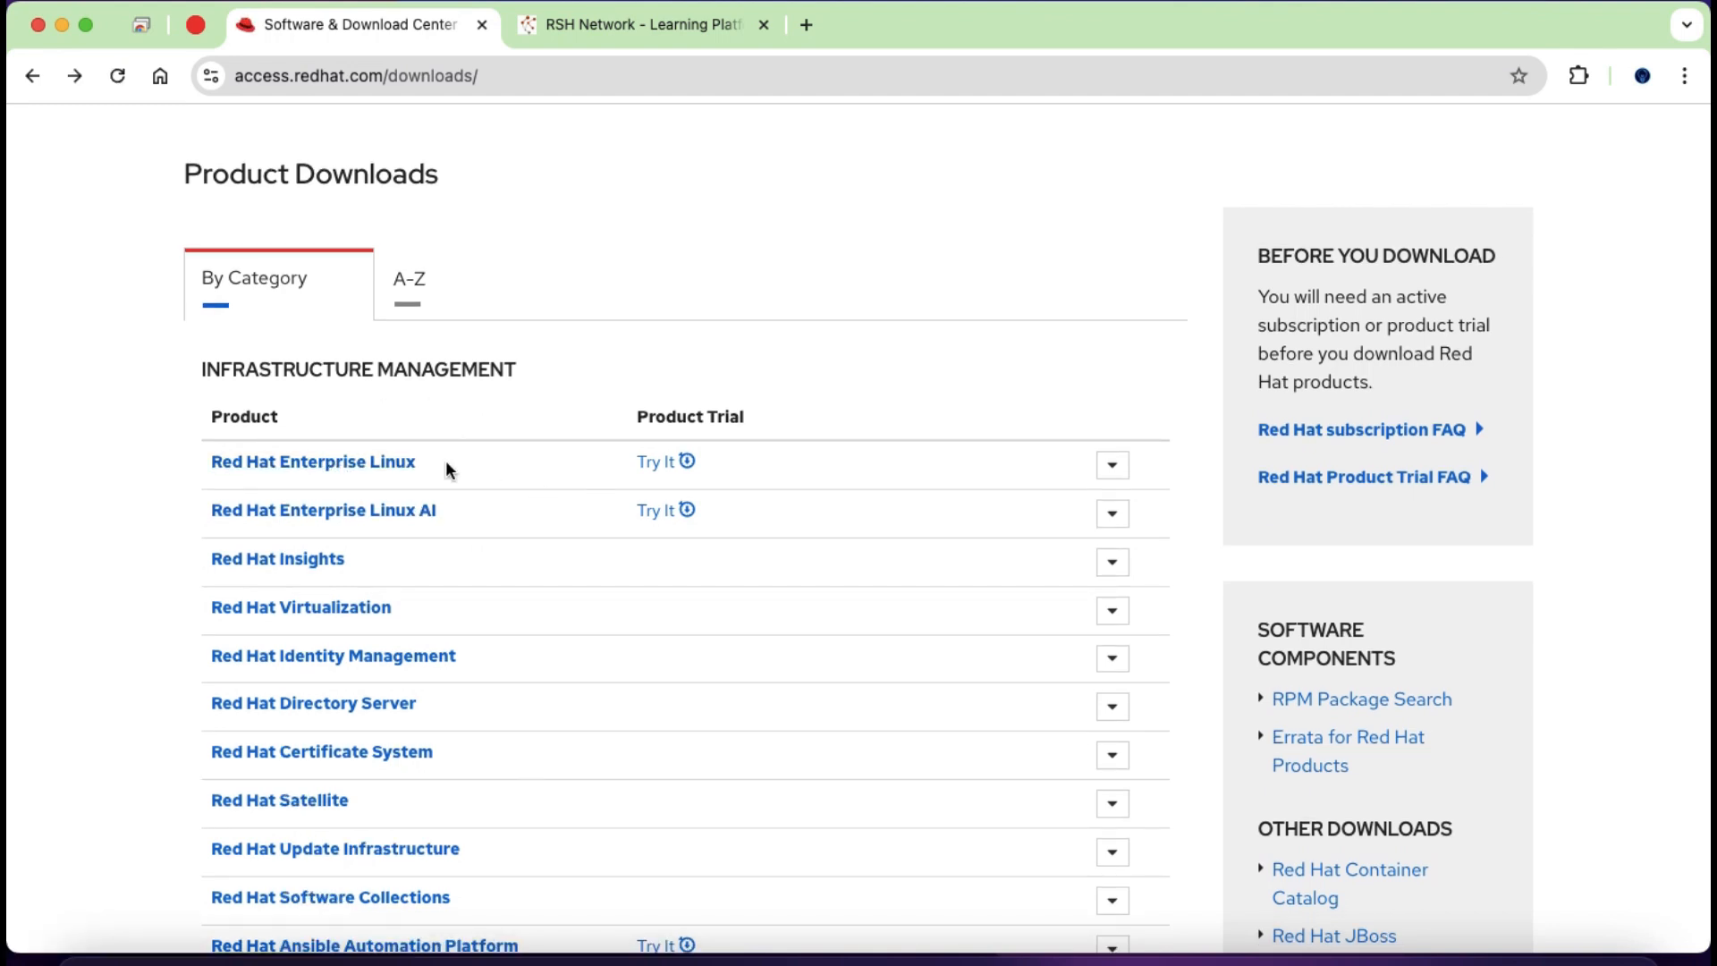
{"action": "left_click", "coordinate": [657, 463]}
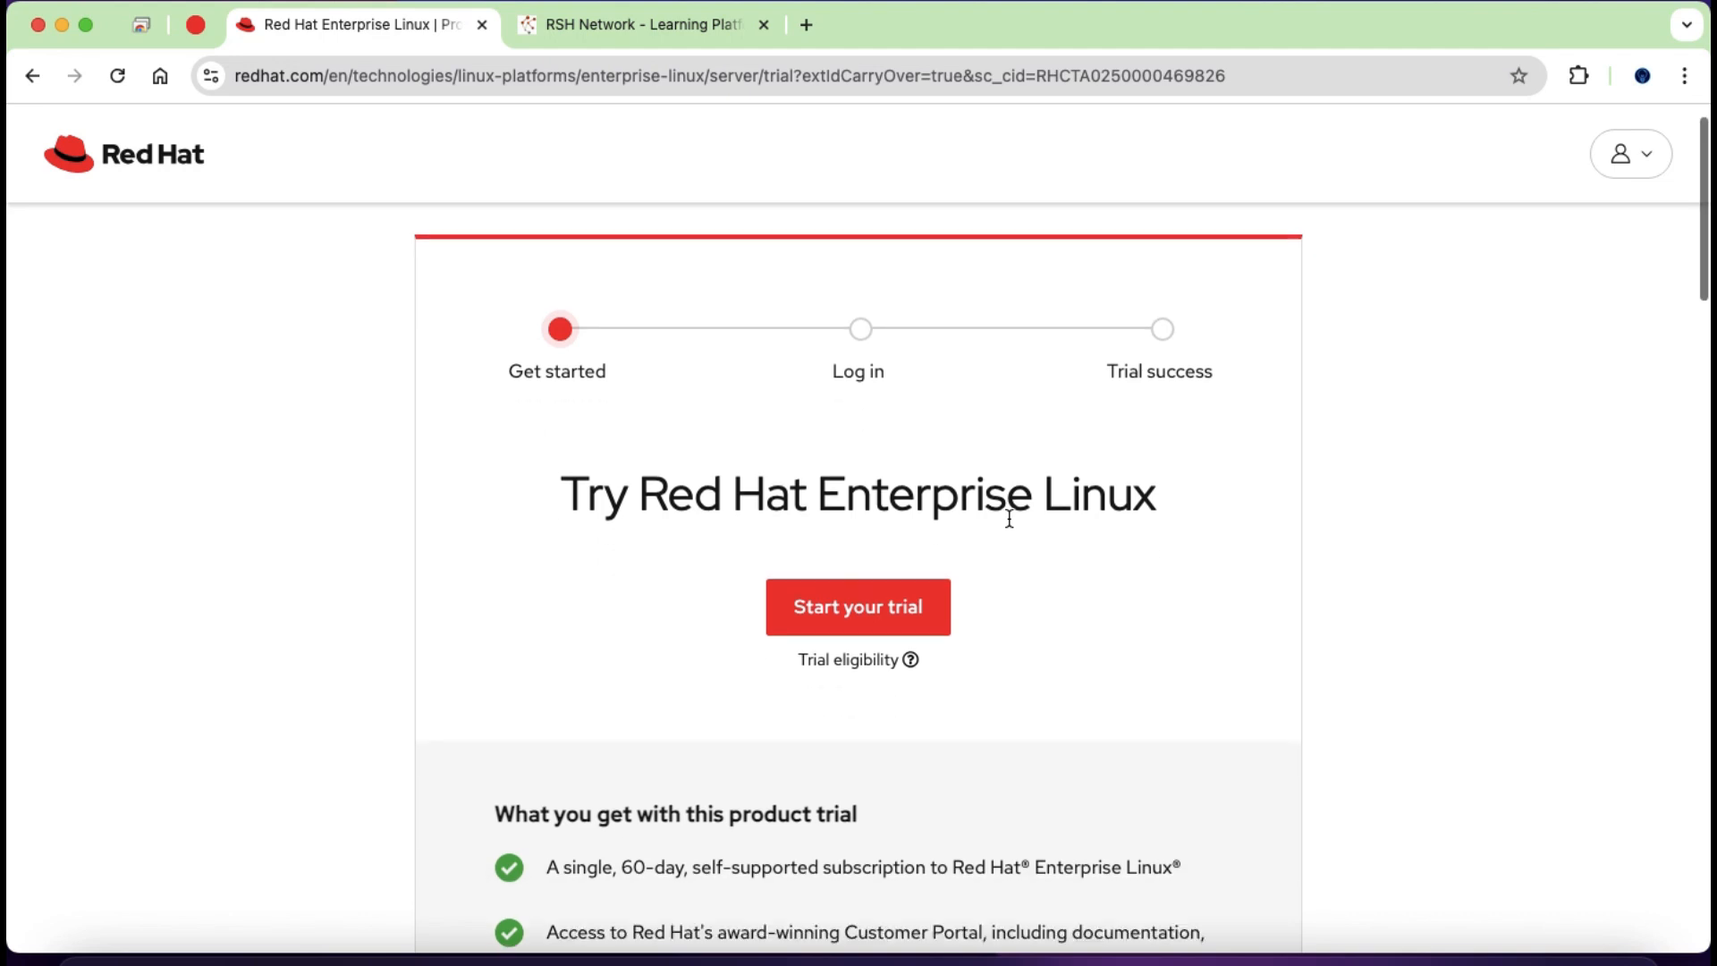
{"action": "left_click", "coordinate": [854, 595]}
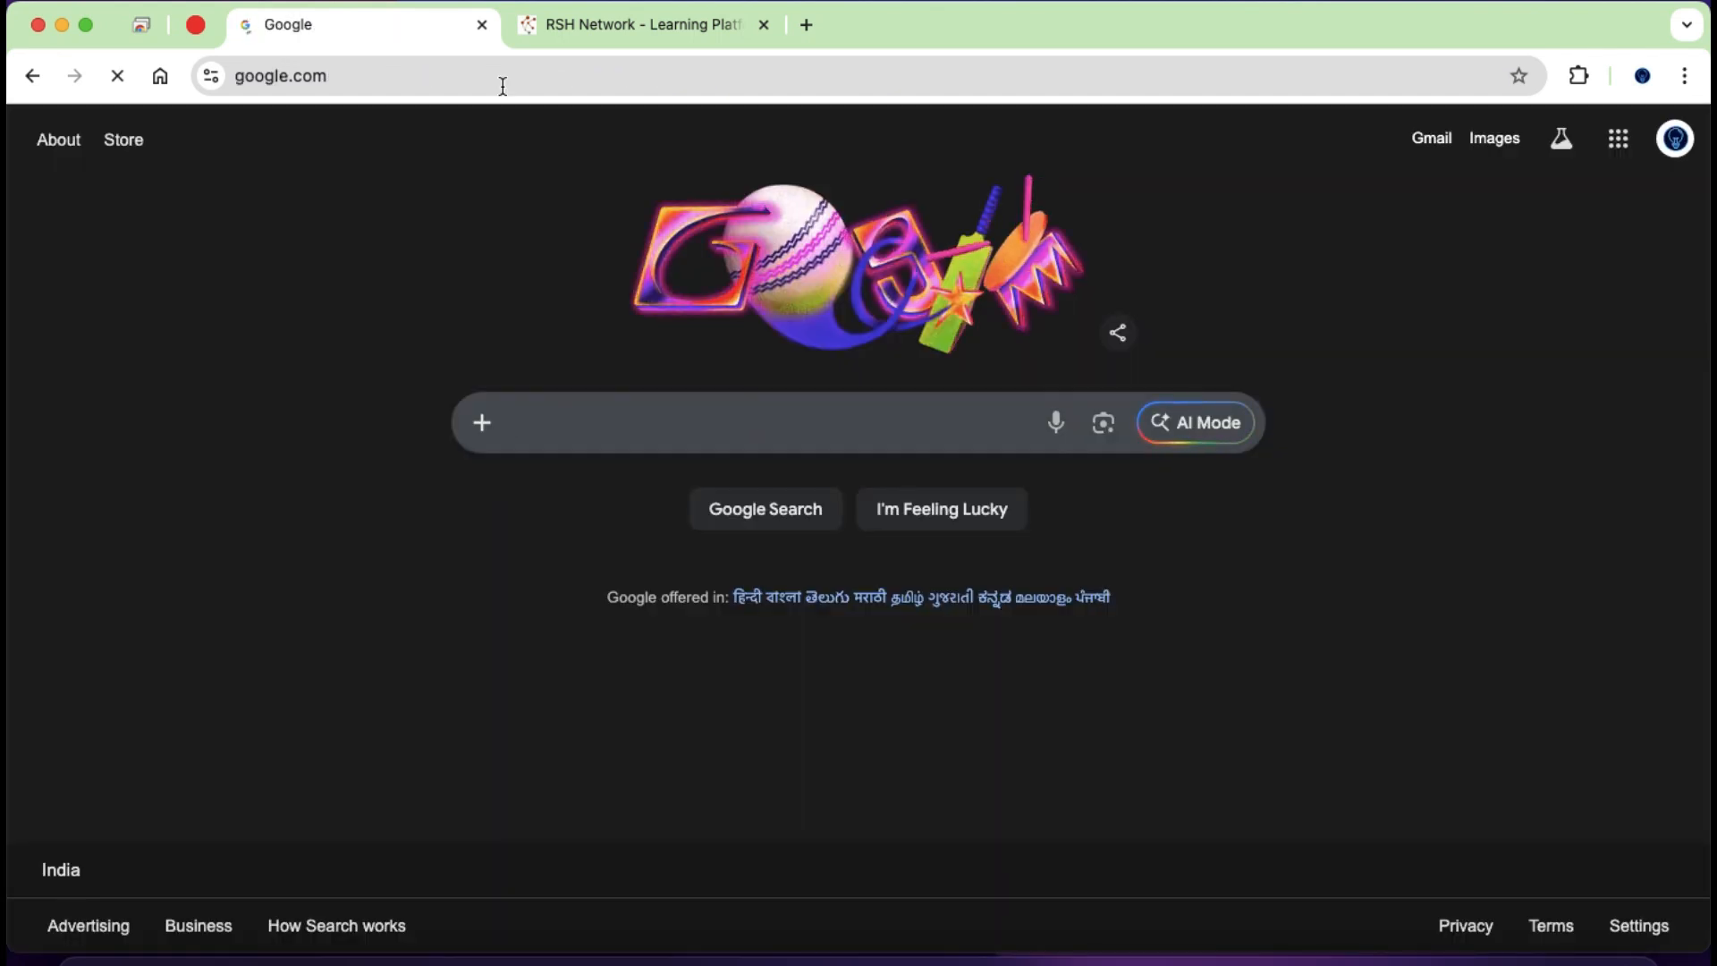
- Search Google for "RHEL latest image download" and open the Red Hat Developer no-cost download result
{"action": "type", "text": "RHEL latest"}
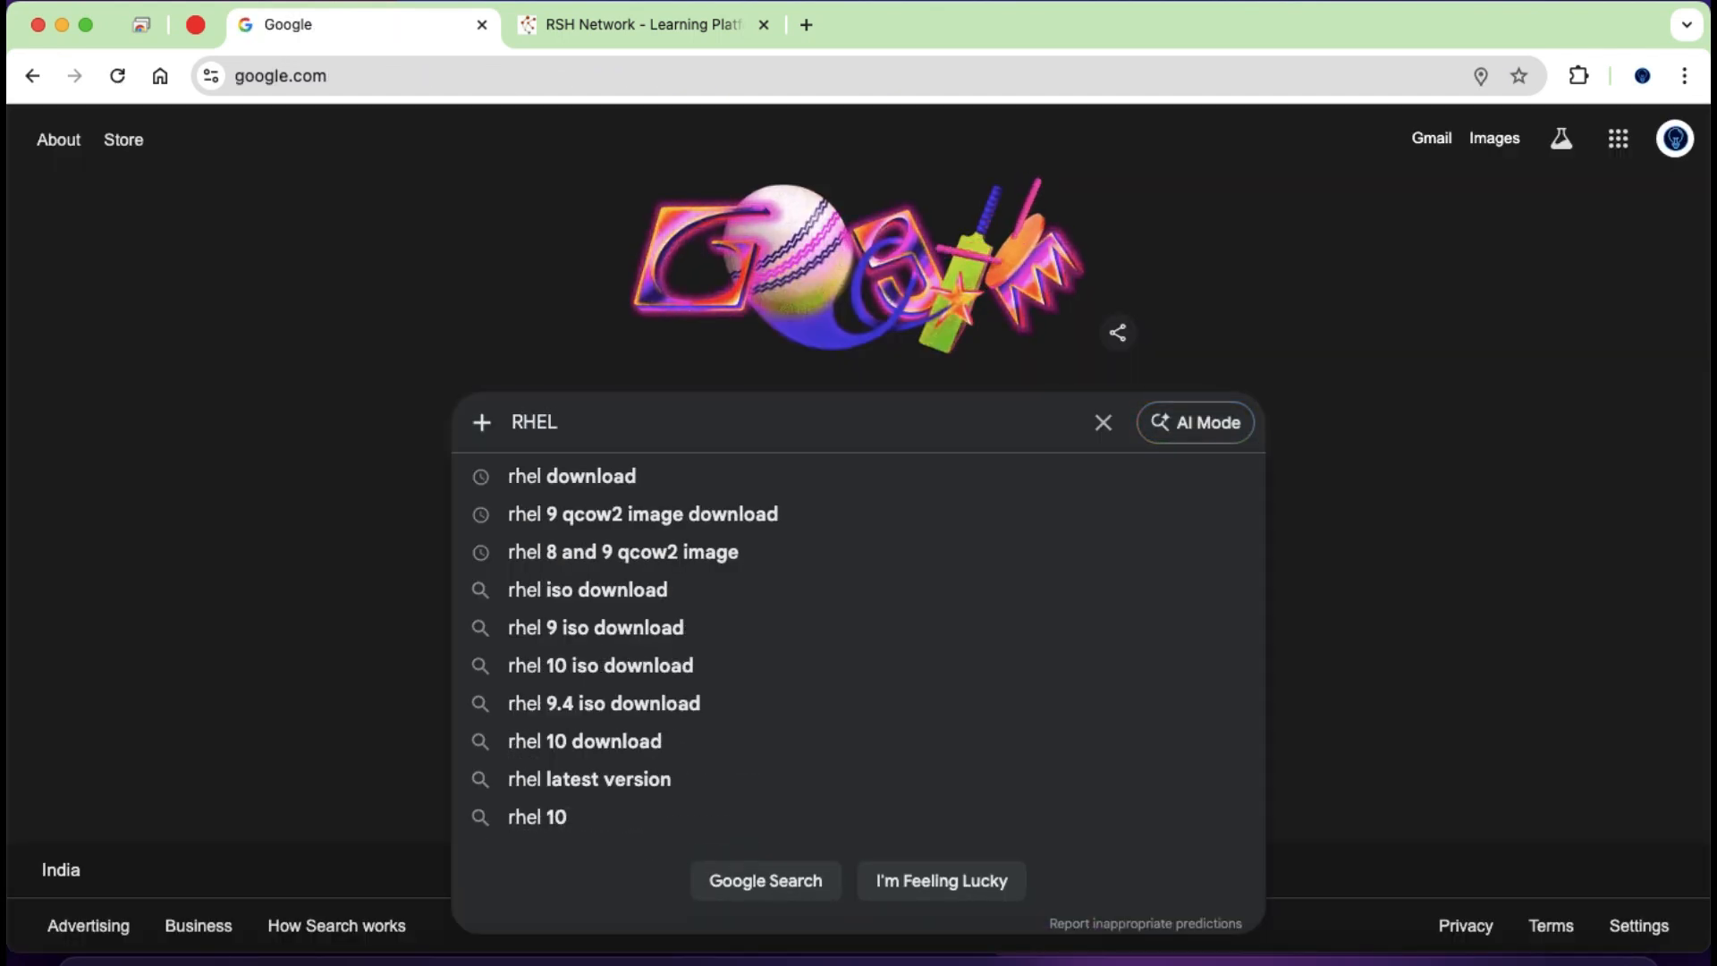
{"action": "type", "text": " image do"}
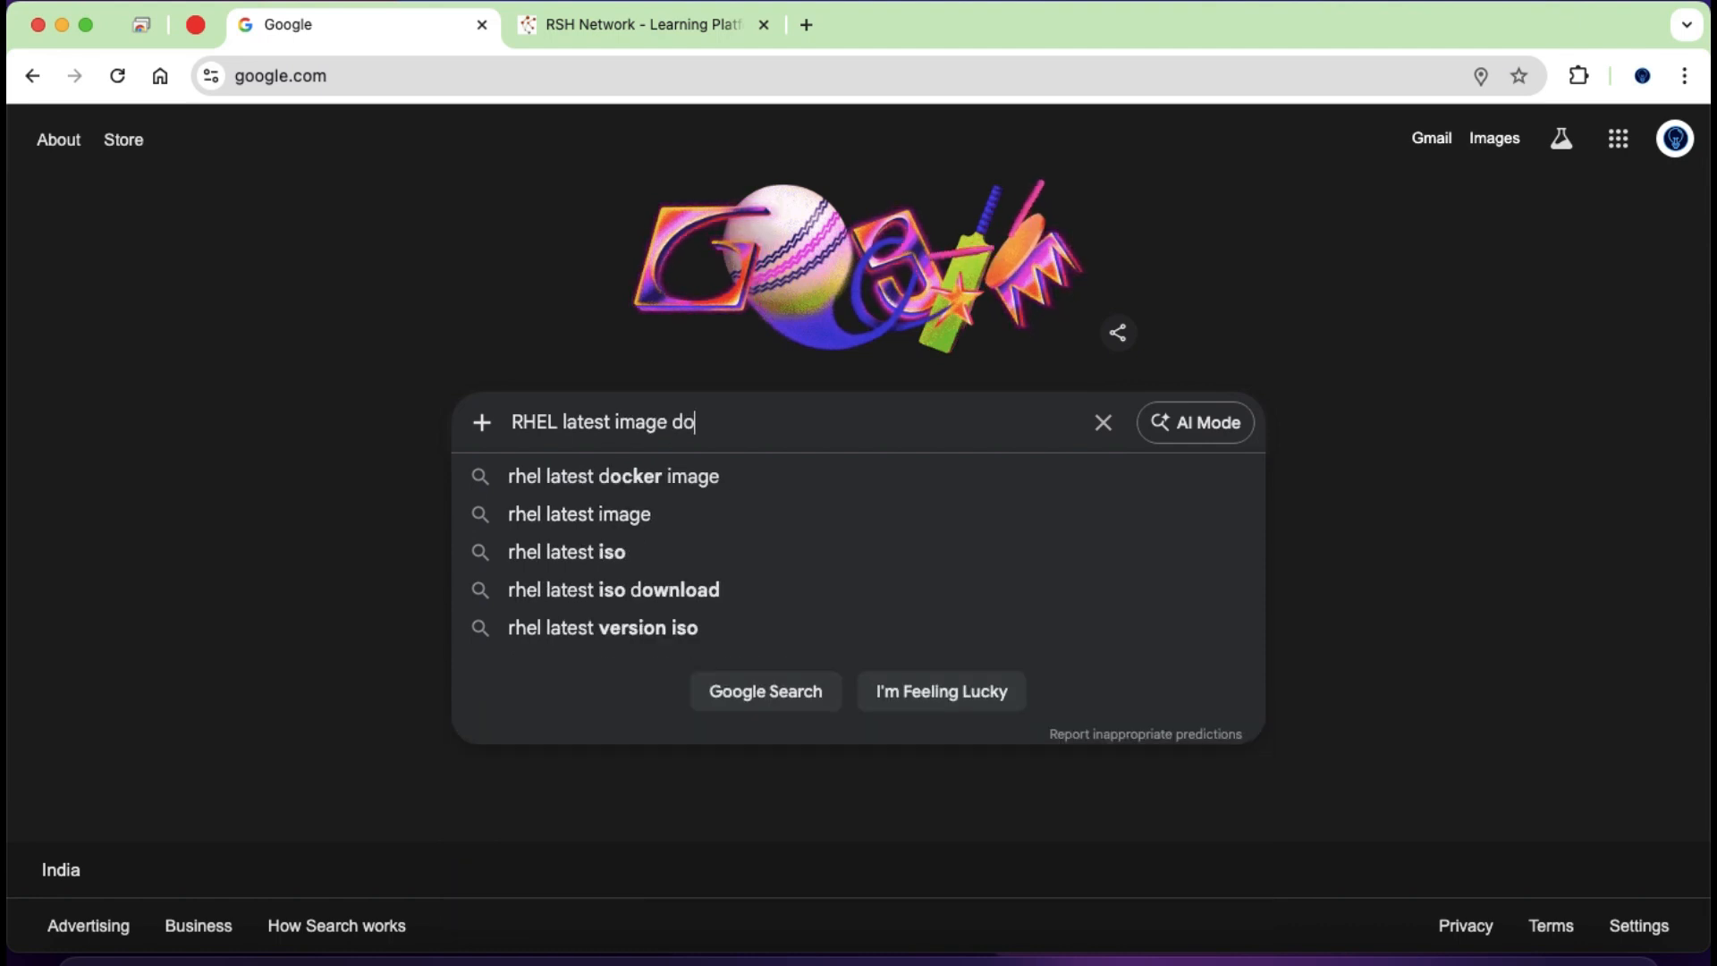
{"action": "type", "text": "wnload"}
{"action": "key", "text": "Return"}
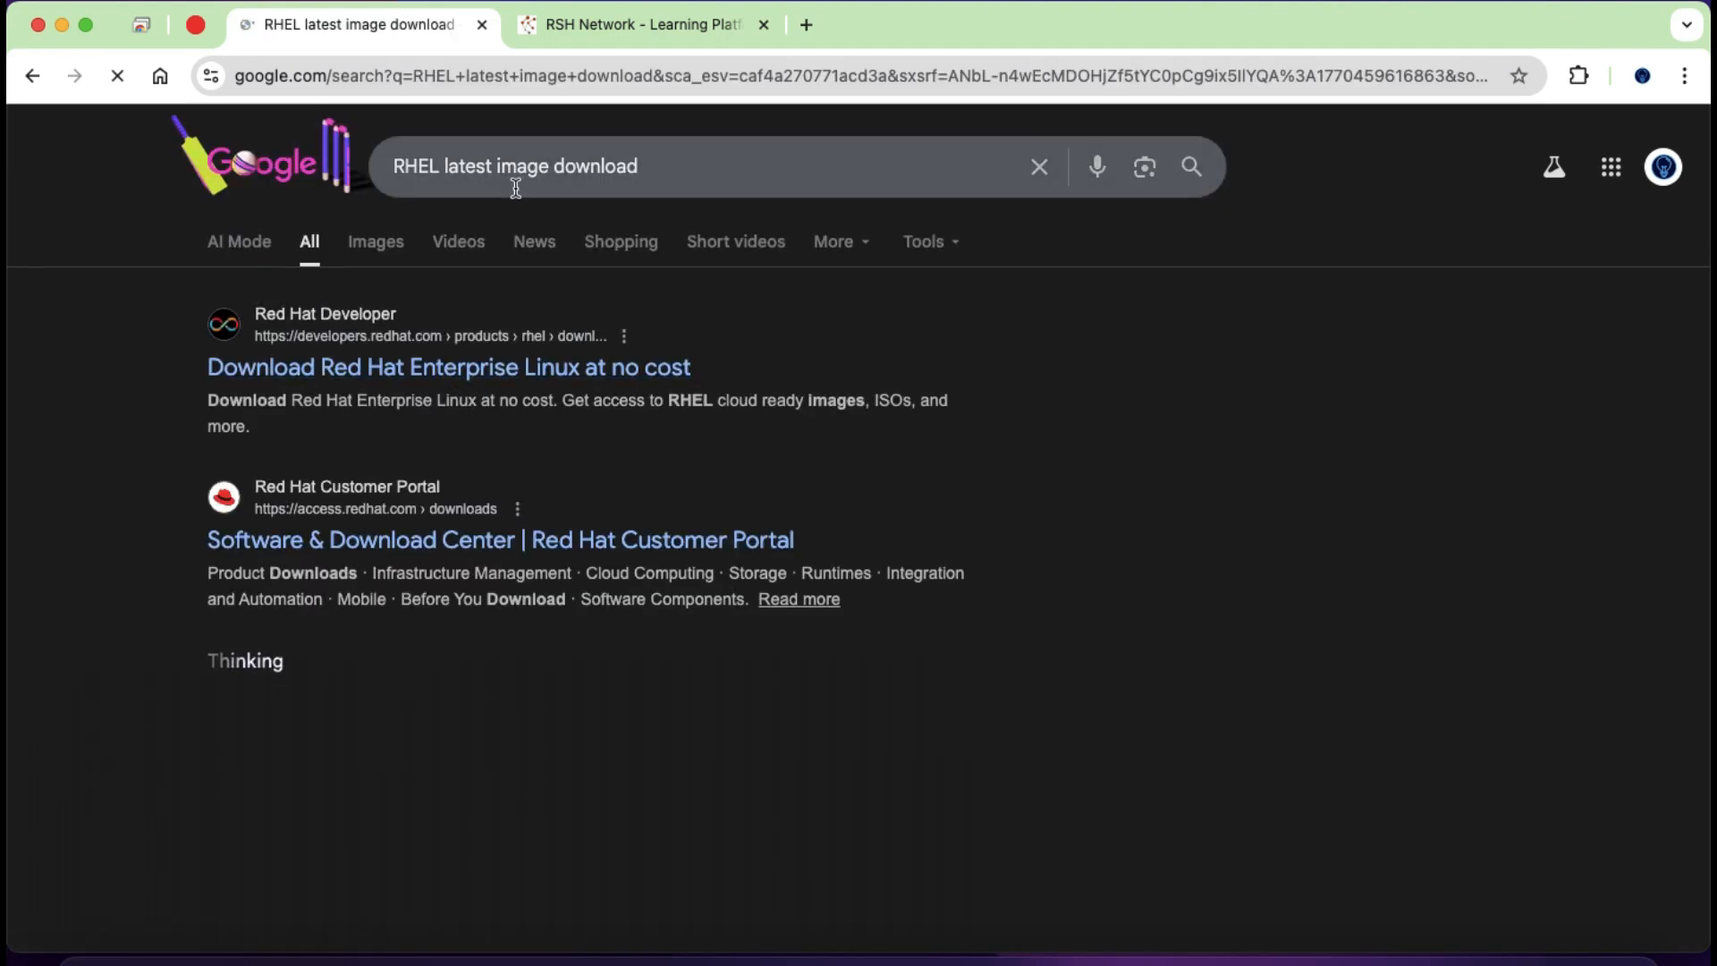
{"action": "left_click", "coordinate": [575, 383]}
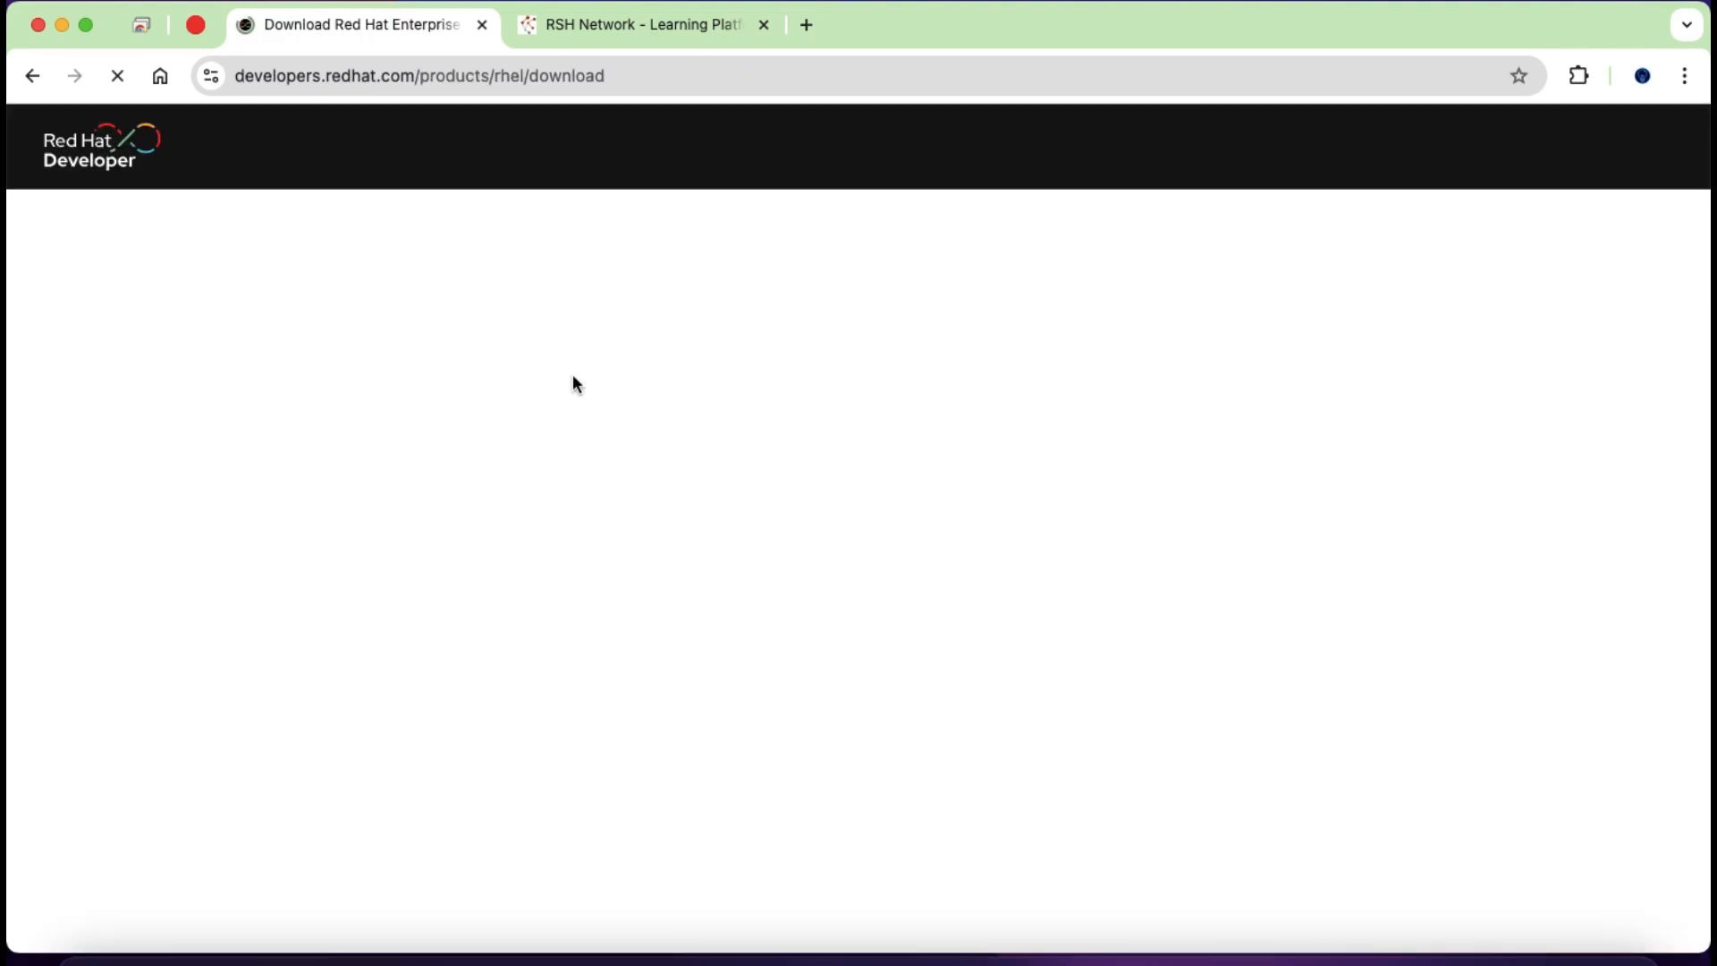
- Start the no-cost RHEL download from the Red Hat Developer page
{"action": "scroll", "coordinate": [792, 686], "scroll_direction": "down", "scroll_amount": 5}
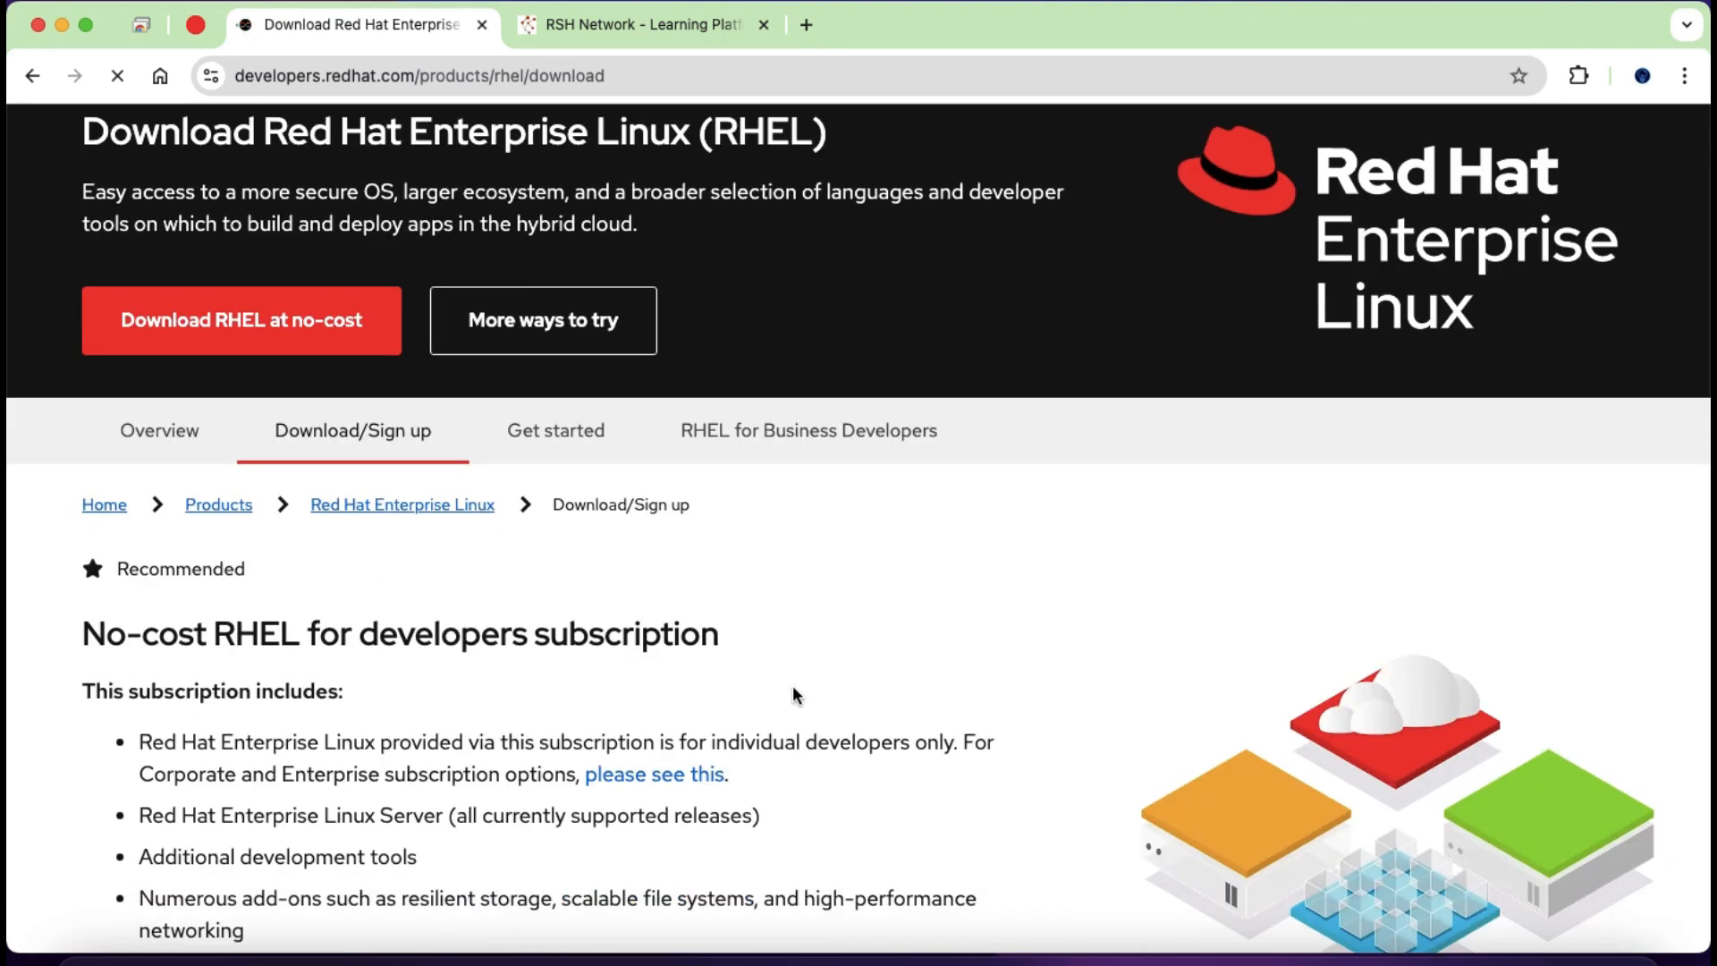
{"action": "scroll", "coordinate": [572, 702], "scroll_direction": "up", "scroll_amount": 4}
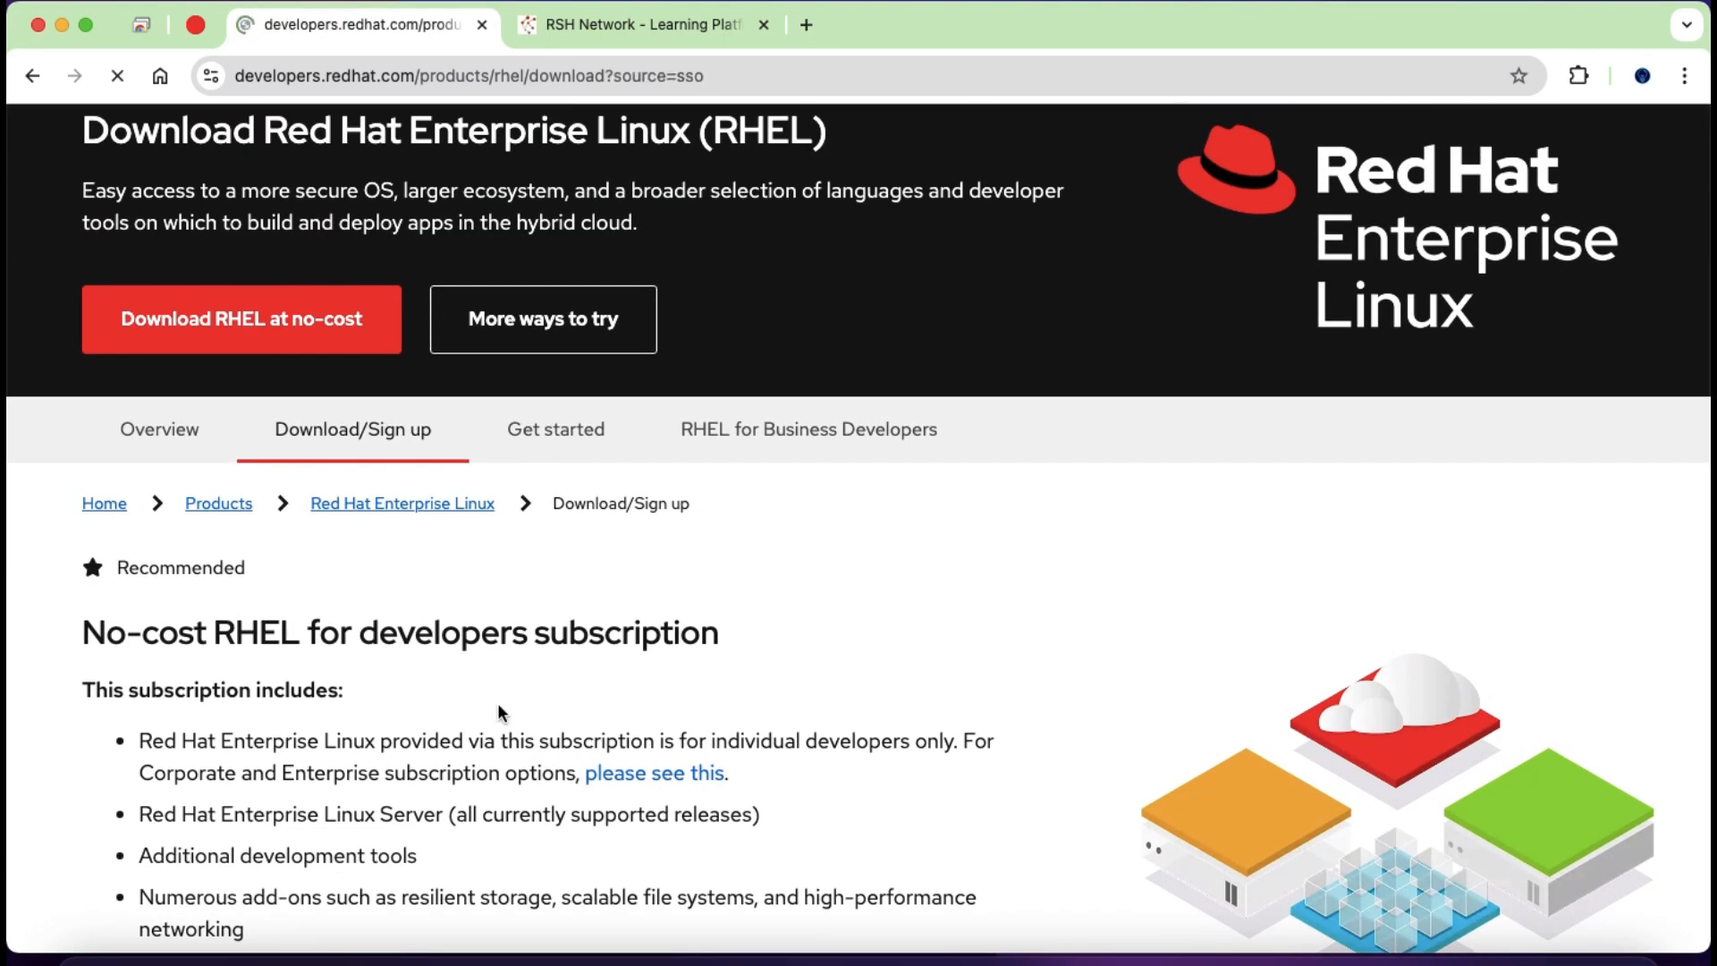
{"action": "scroll", "coordinate": [415, 684], "scroll_direction": "down", "scroll_amount": 3}
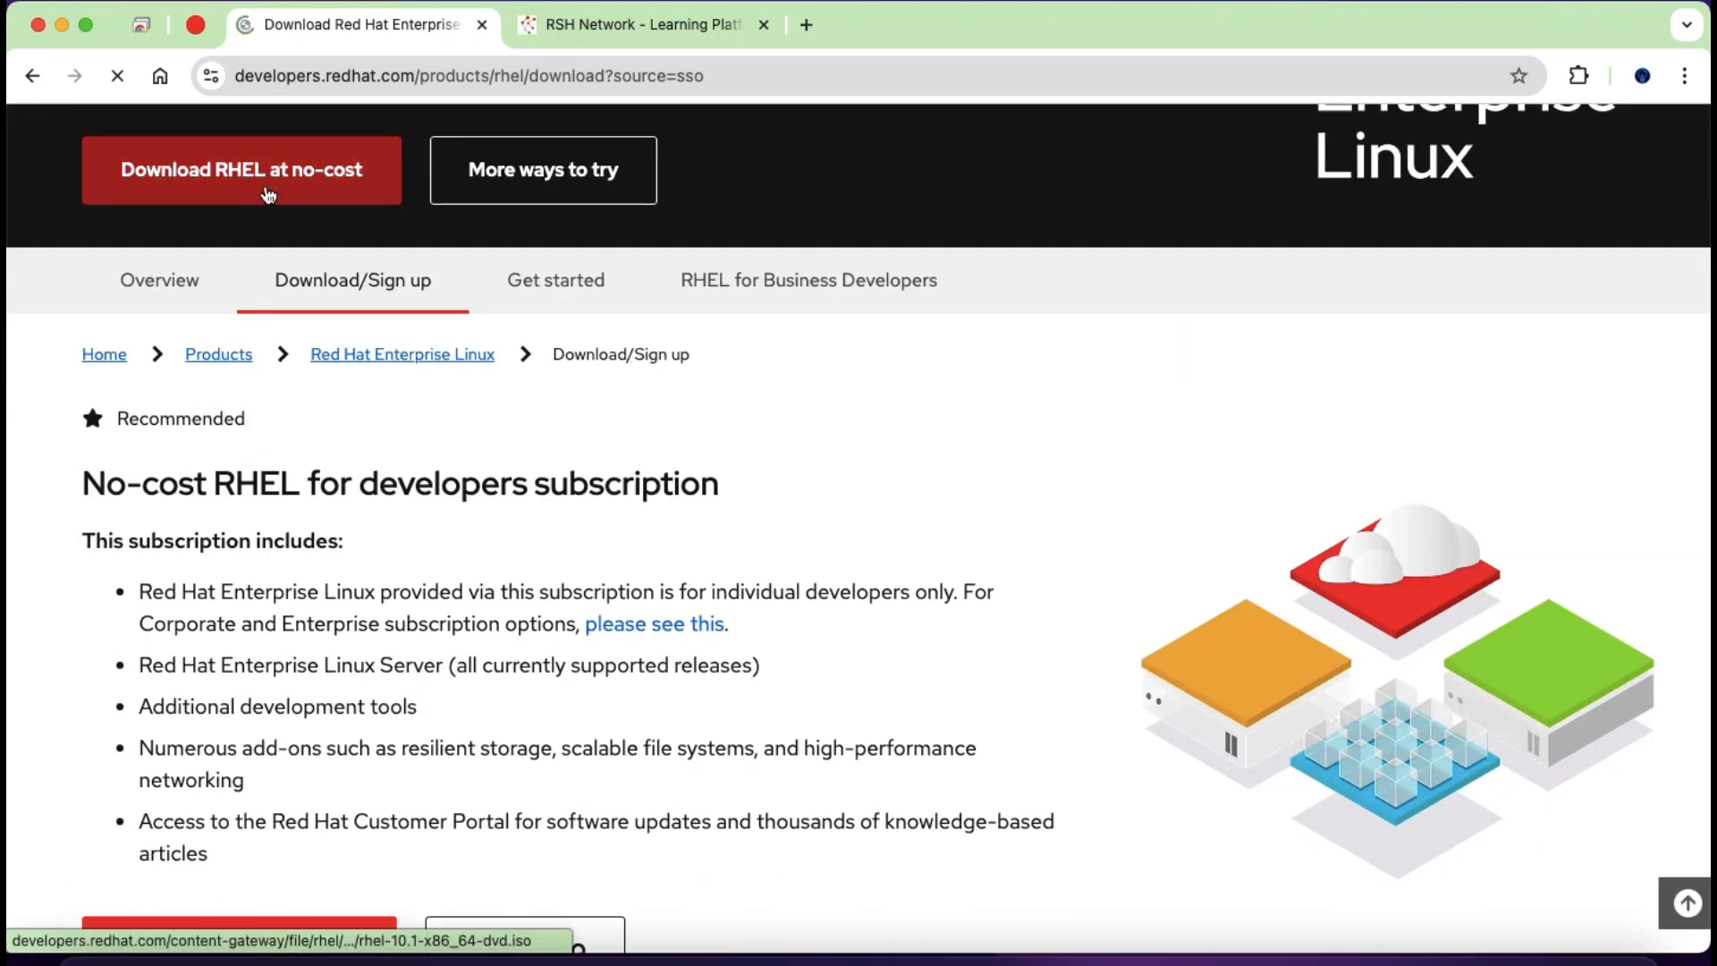
{"action": "left_click", "coordinate": [268, 194]}
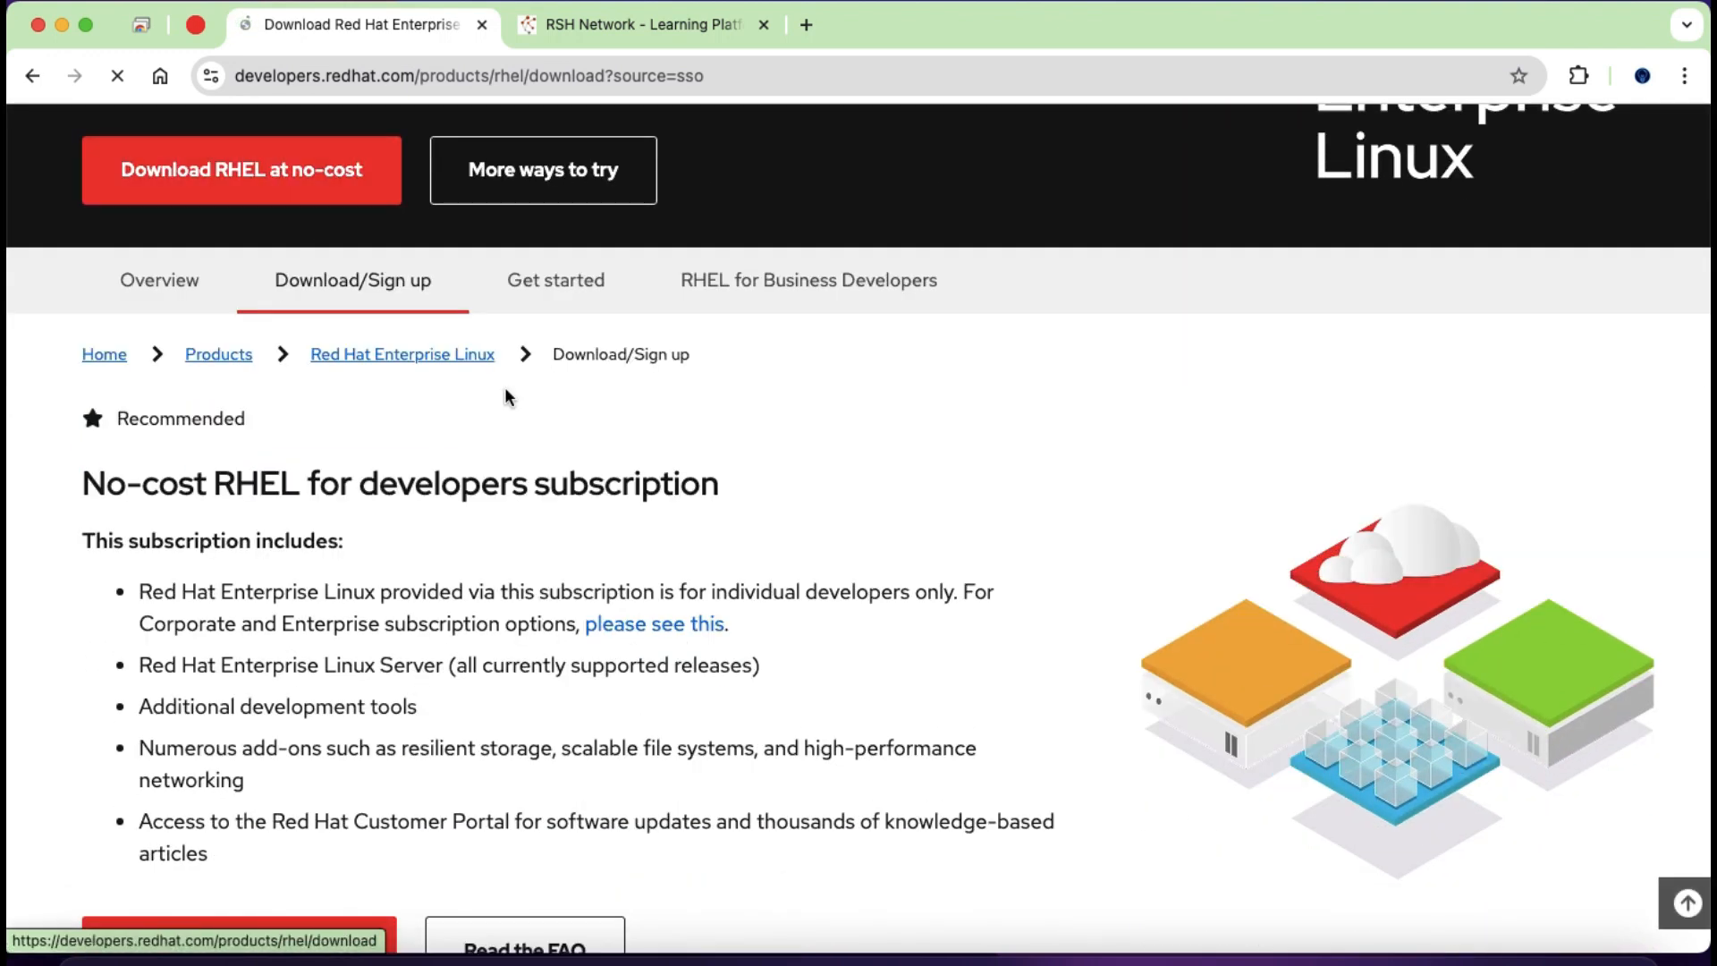
- Cancel the rhel-10.1-x86_64-dvd.iso download and close the Red Hat Developer page
{"action": "scroll", "coordinate": [577, 465], "scroll_direction": "up", "scroll_amount": 2}
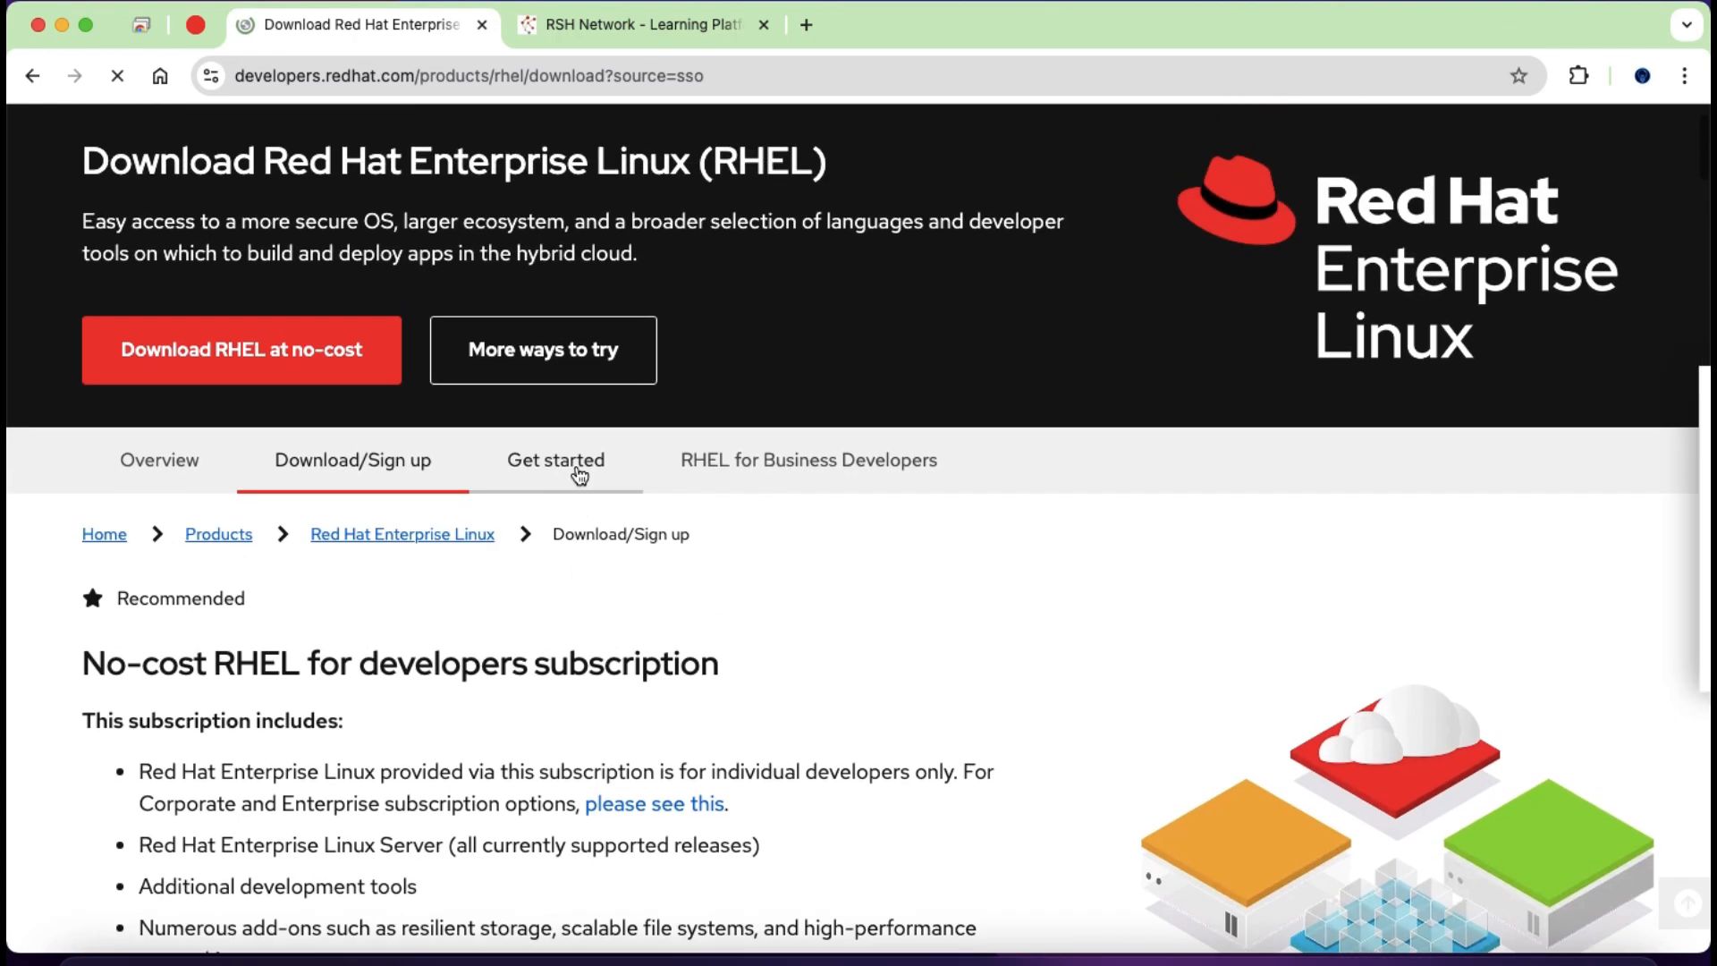
{"action": "left_click", "coordinate": [578, 476]}
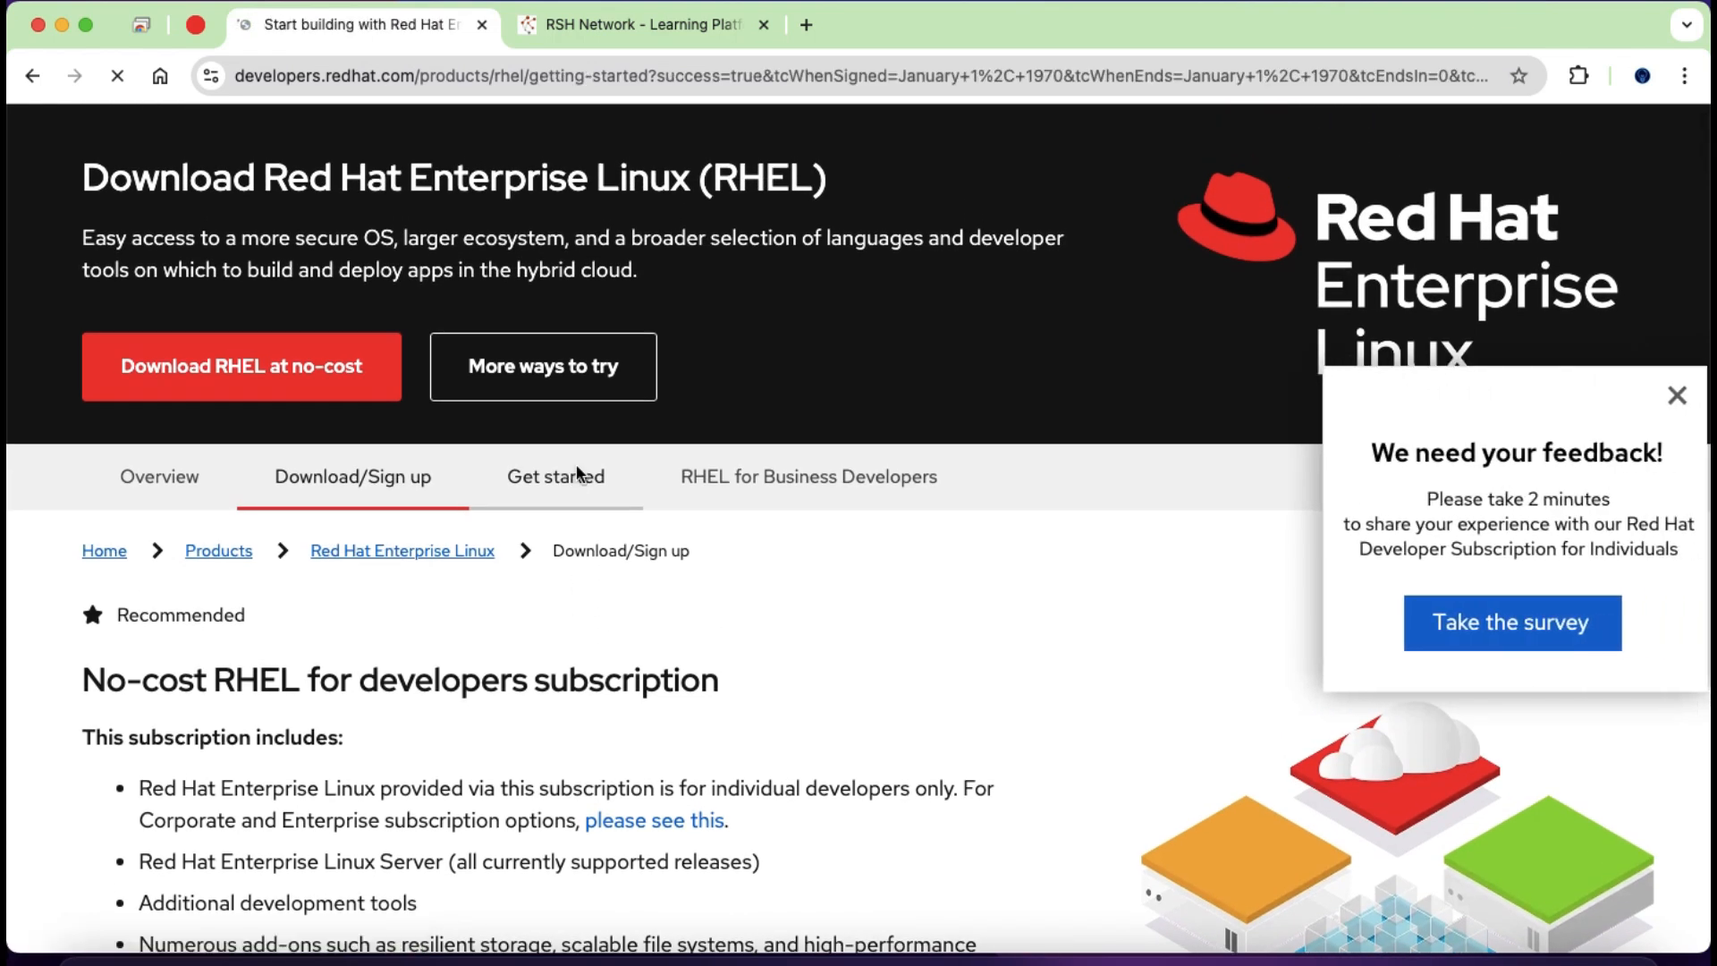
{"action": "scroll", "coordinate": [904, 762], "scroll_direction": "down", "scroll_amount": 3}
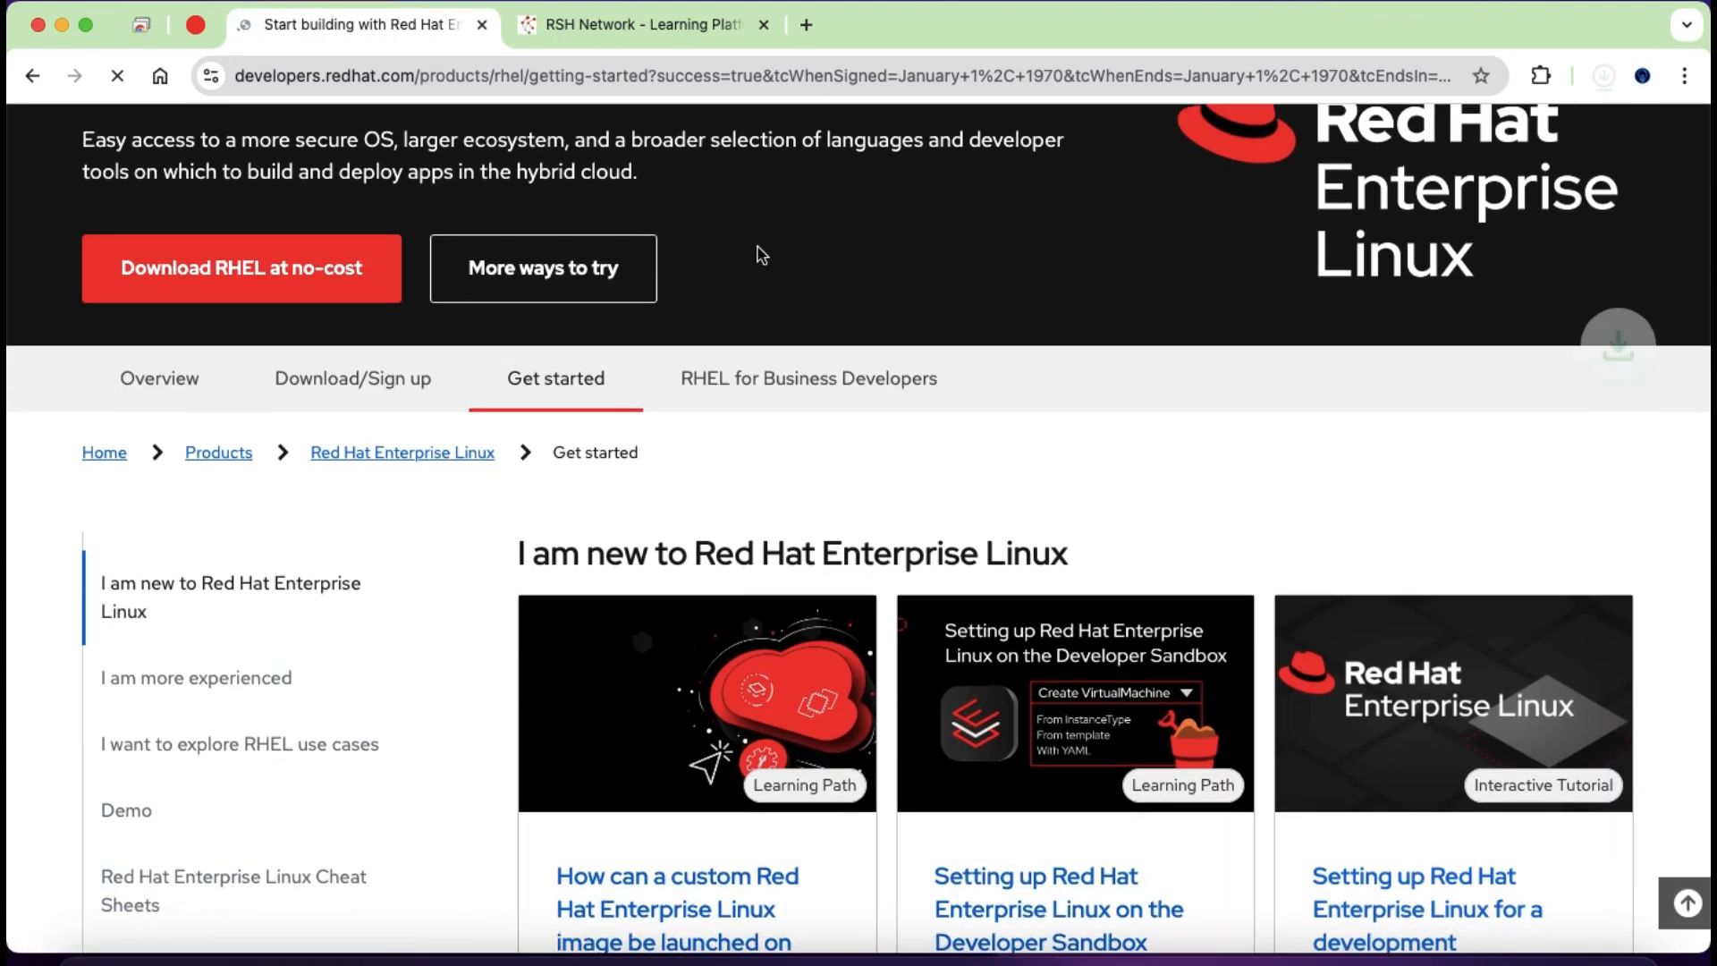
{"action": "left_click", "coordinate": [1599, 76]}
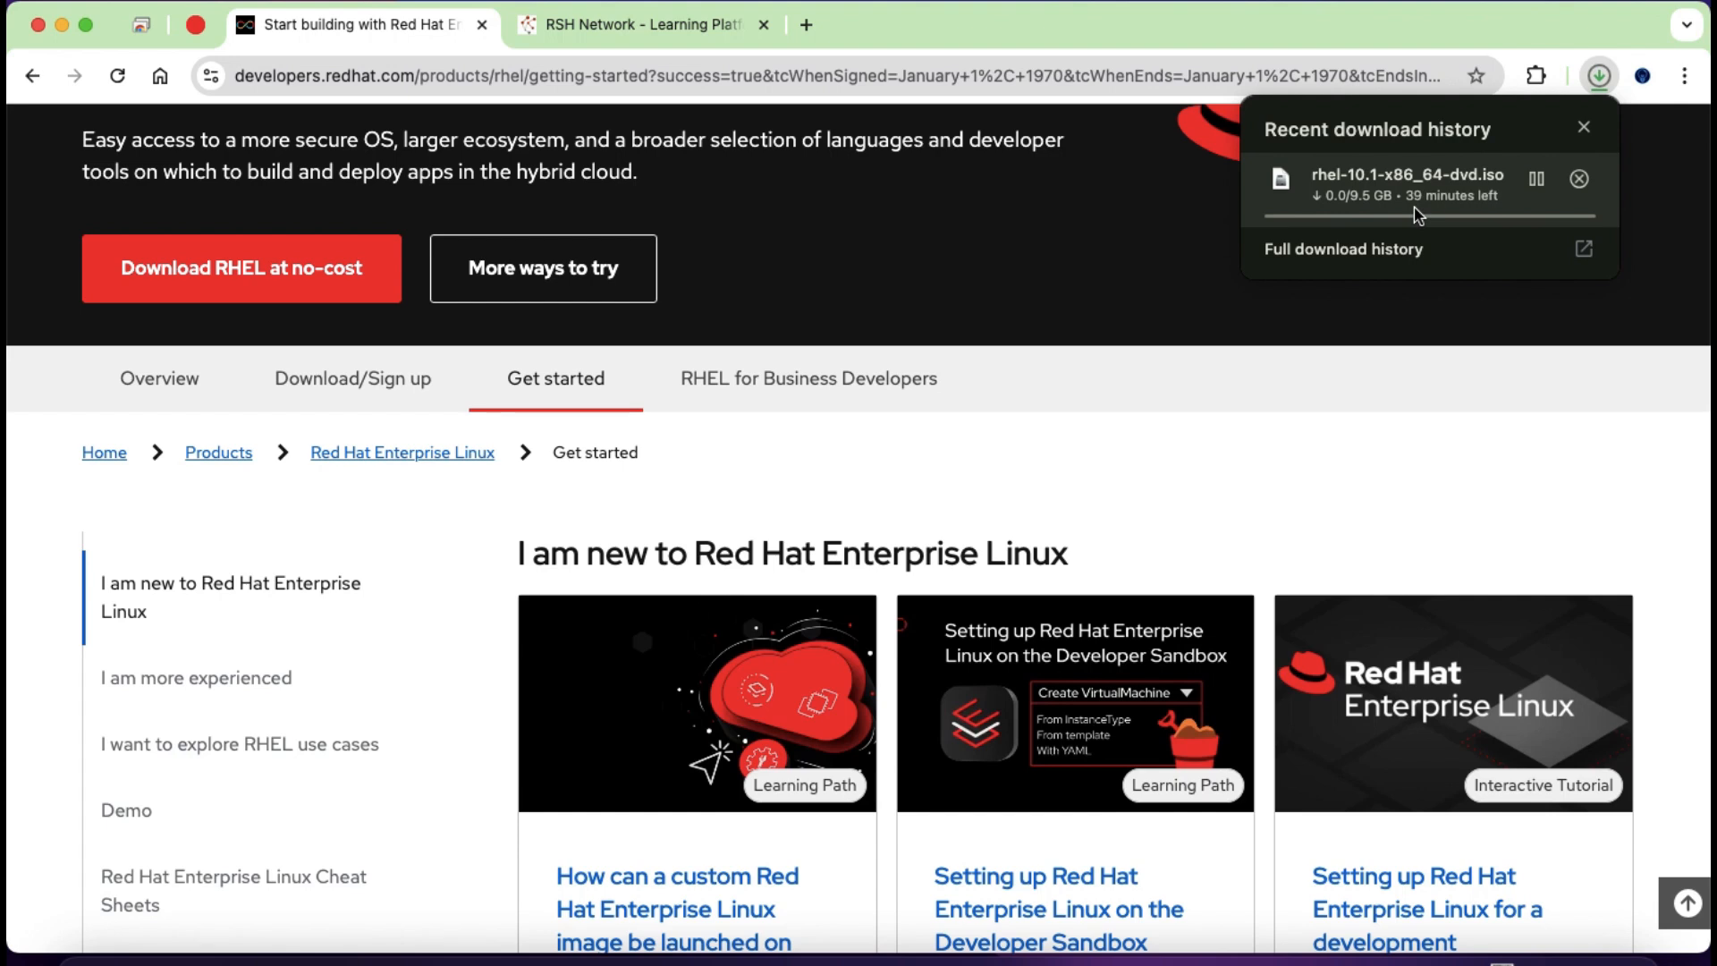
{"action": "left_click", "coordinate": [1579, 184]}
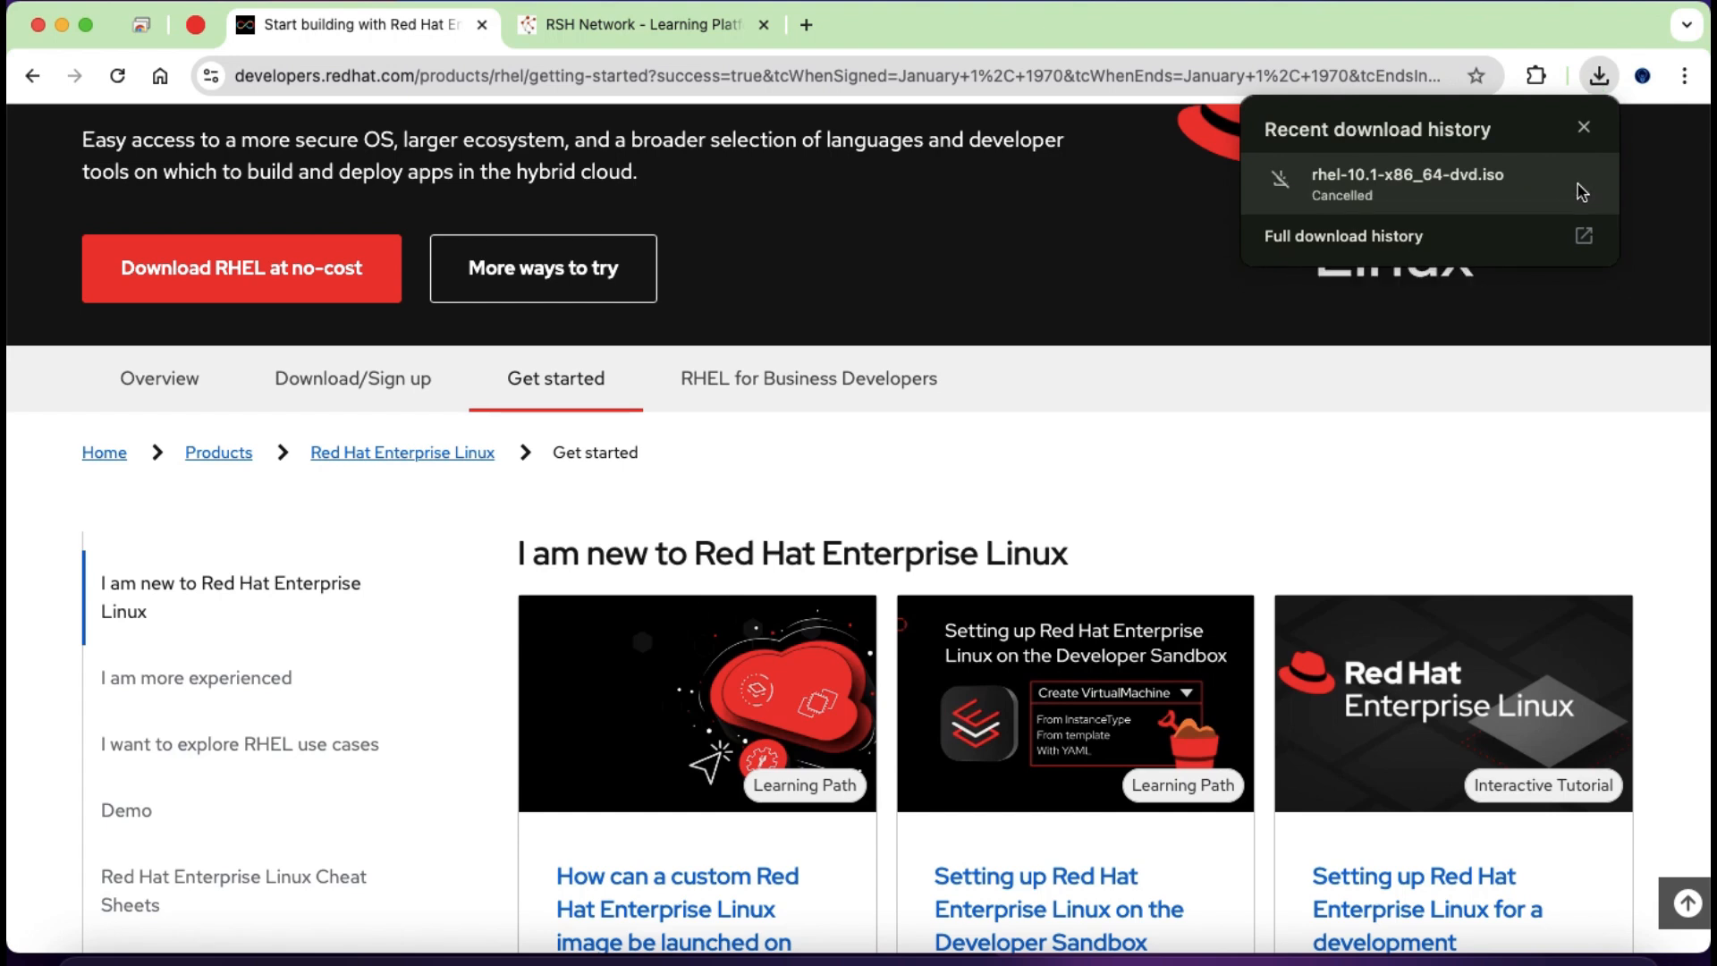
{"action": "left_click", "coordinate": [482, 25]}
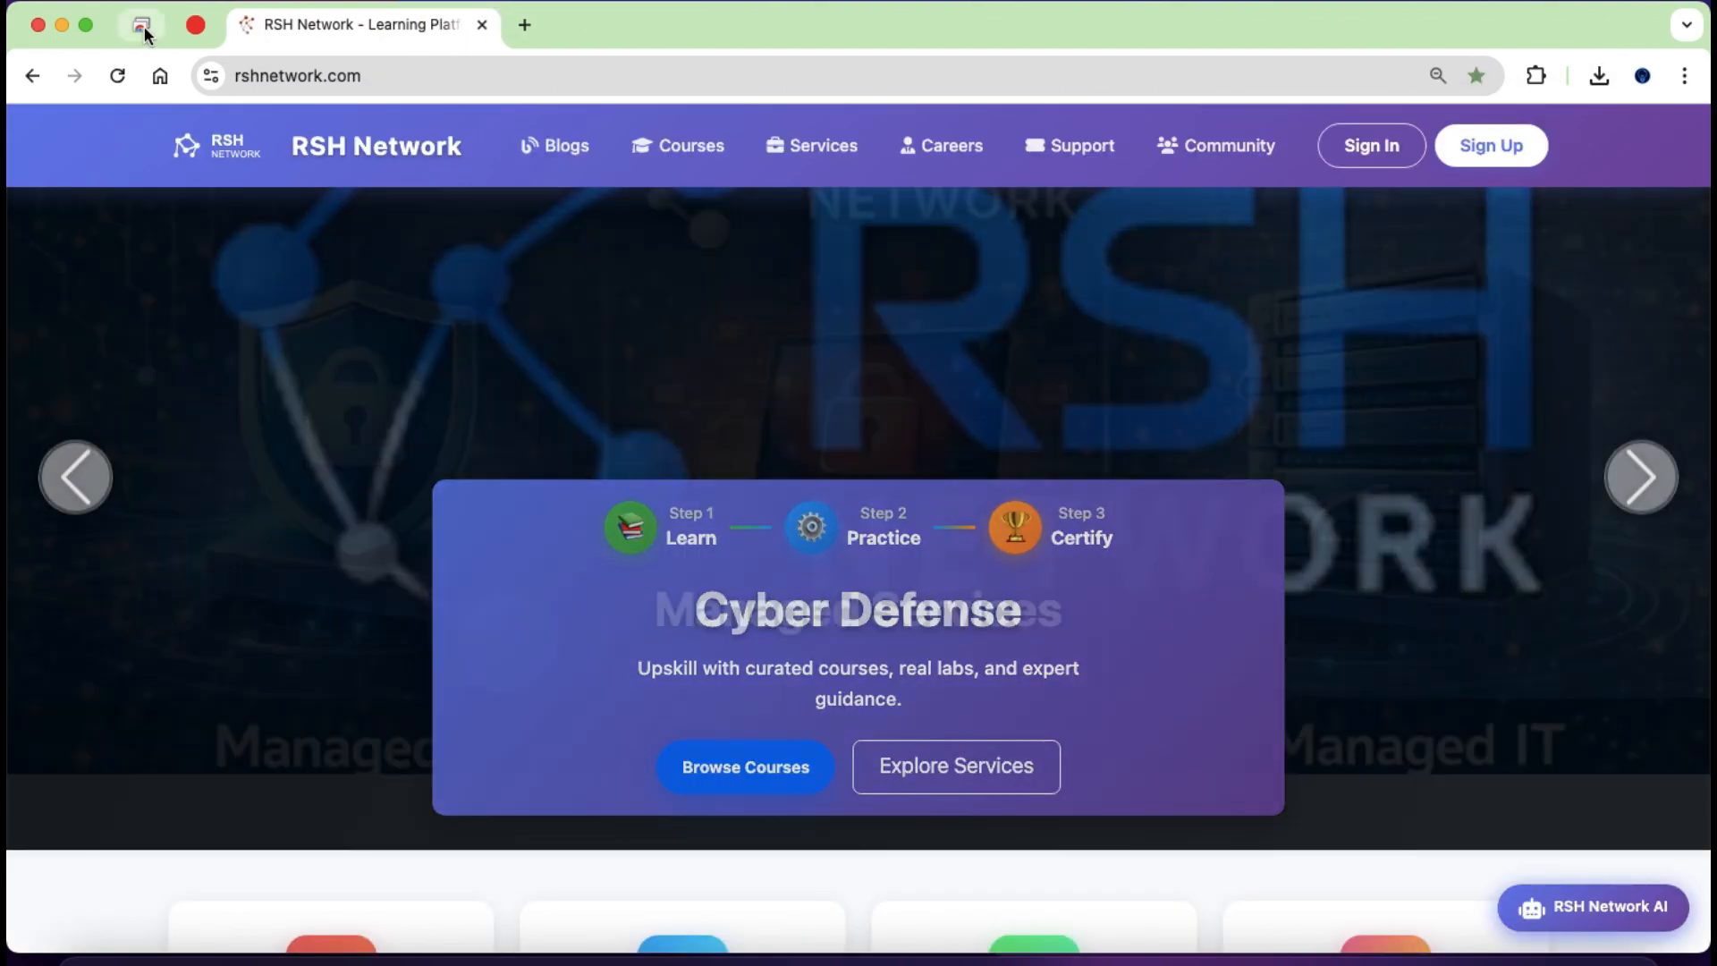
- Switch to the Chrome Remote Desktop session and launch Virtual Machine Manager on the remote Debian desktop
{"action": "left_click", "coordinate": [141, 25]}
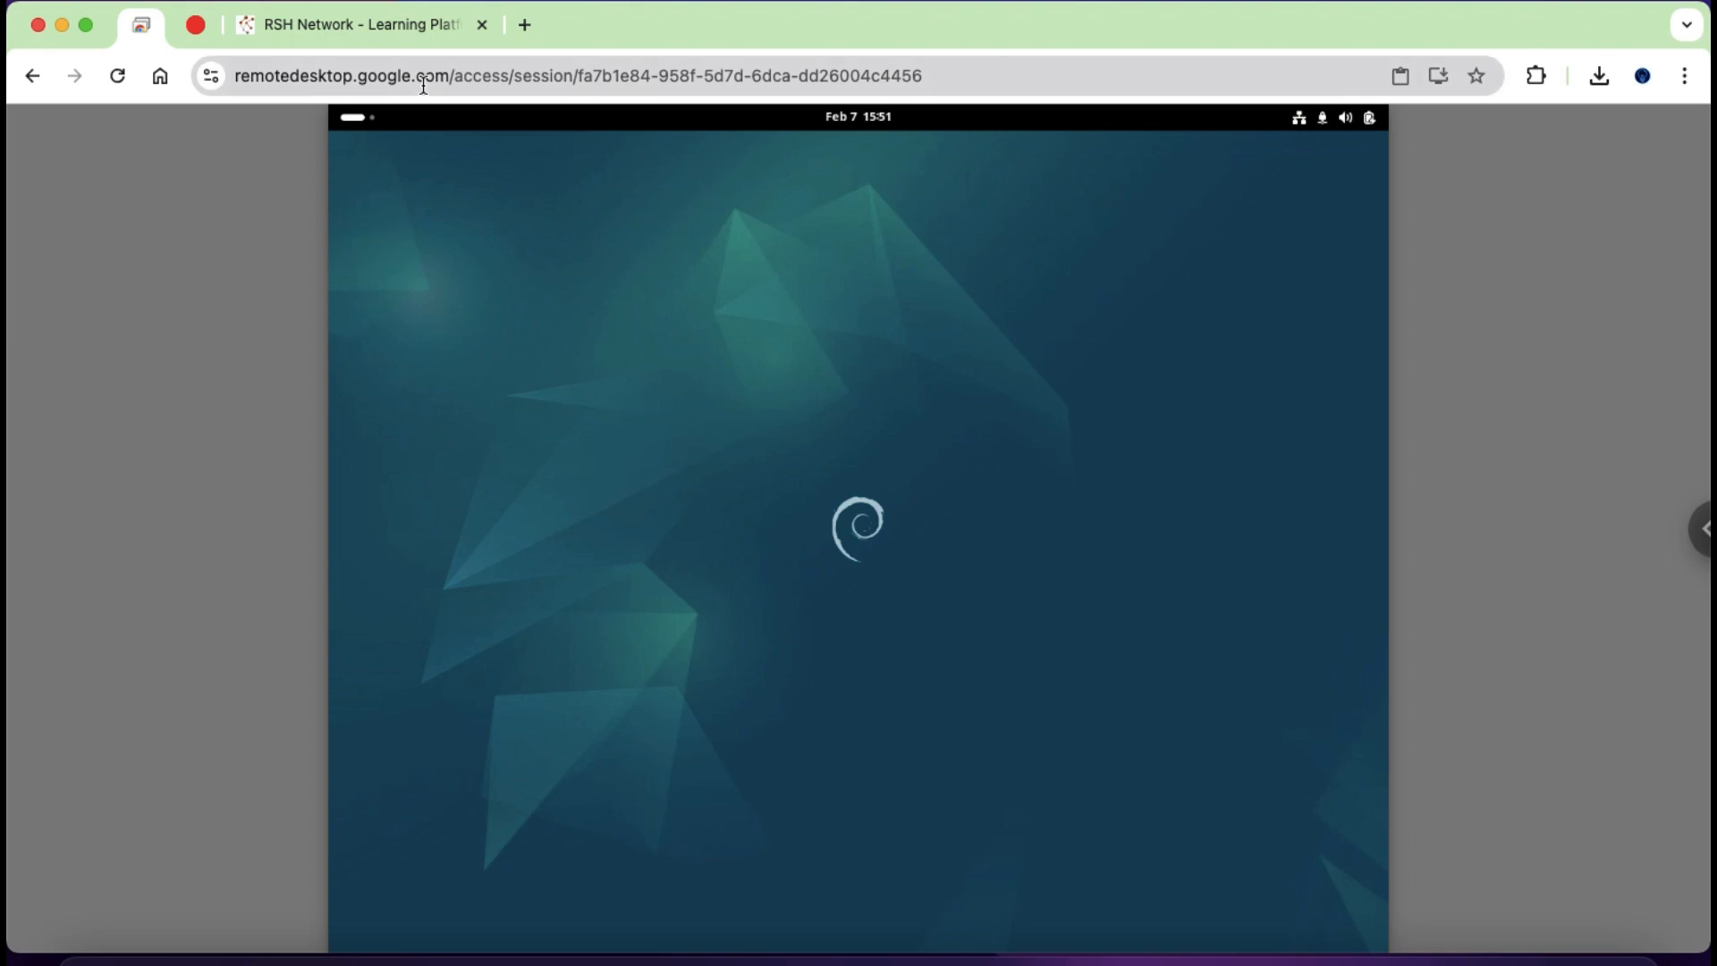
{"action": "left_click", "coordinate": [358, 118]}
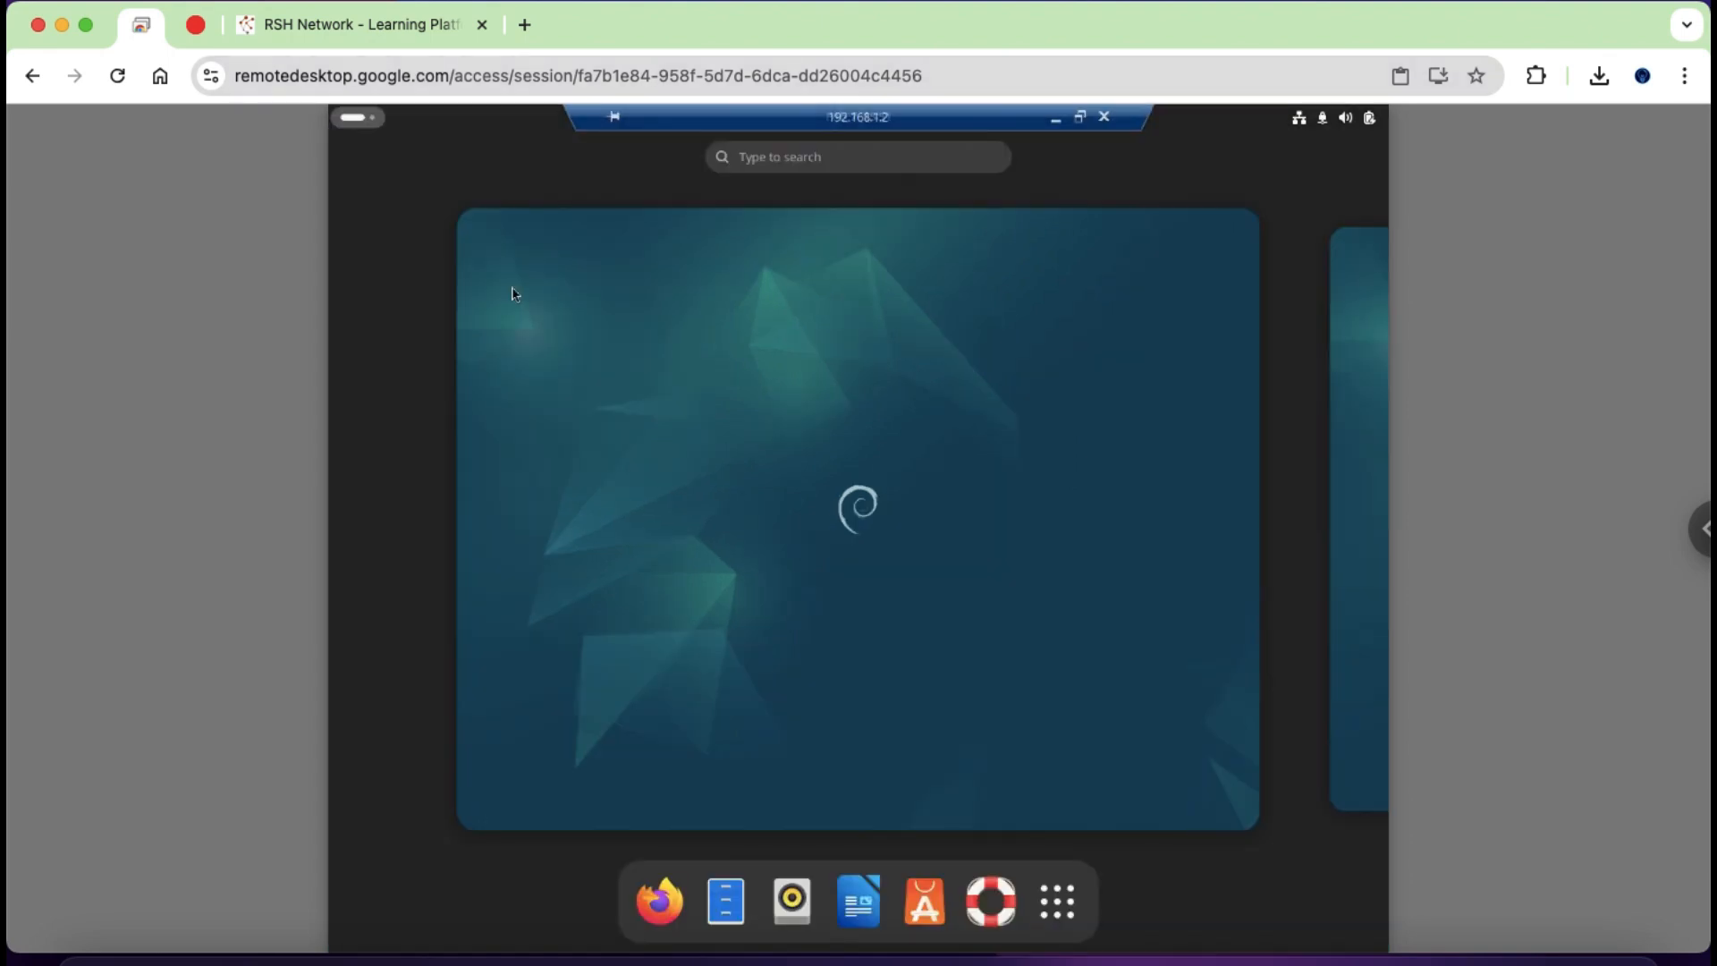
{"action": "left_click", "coordinate": [1057, 902]}
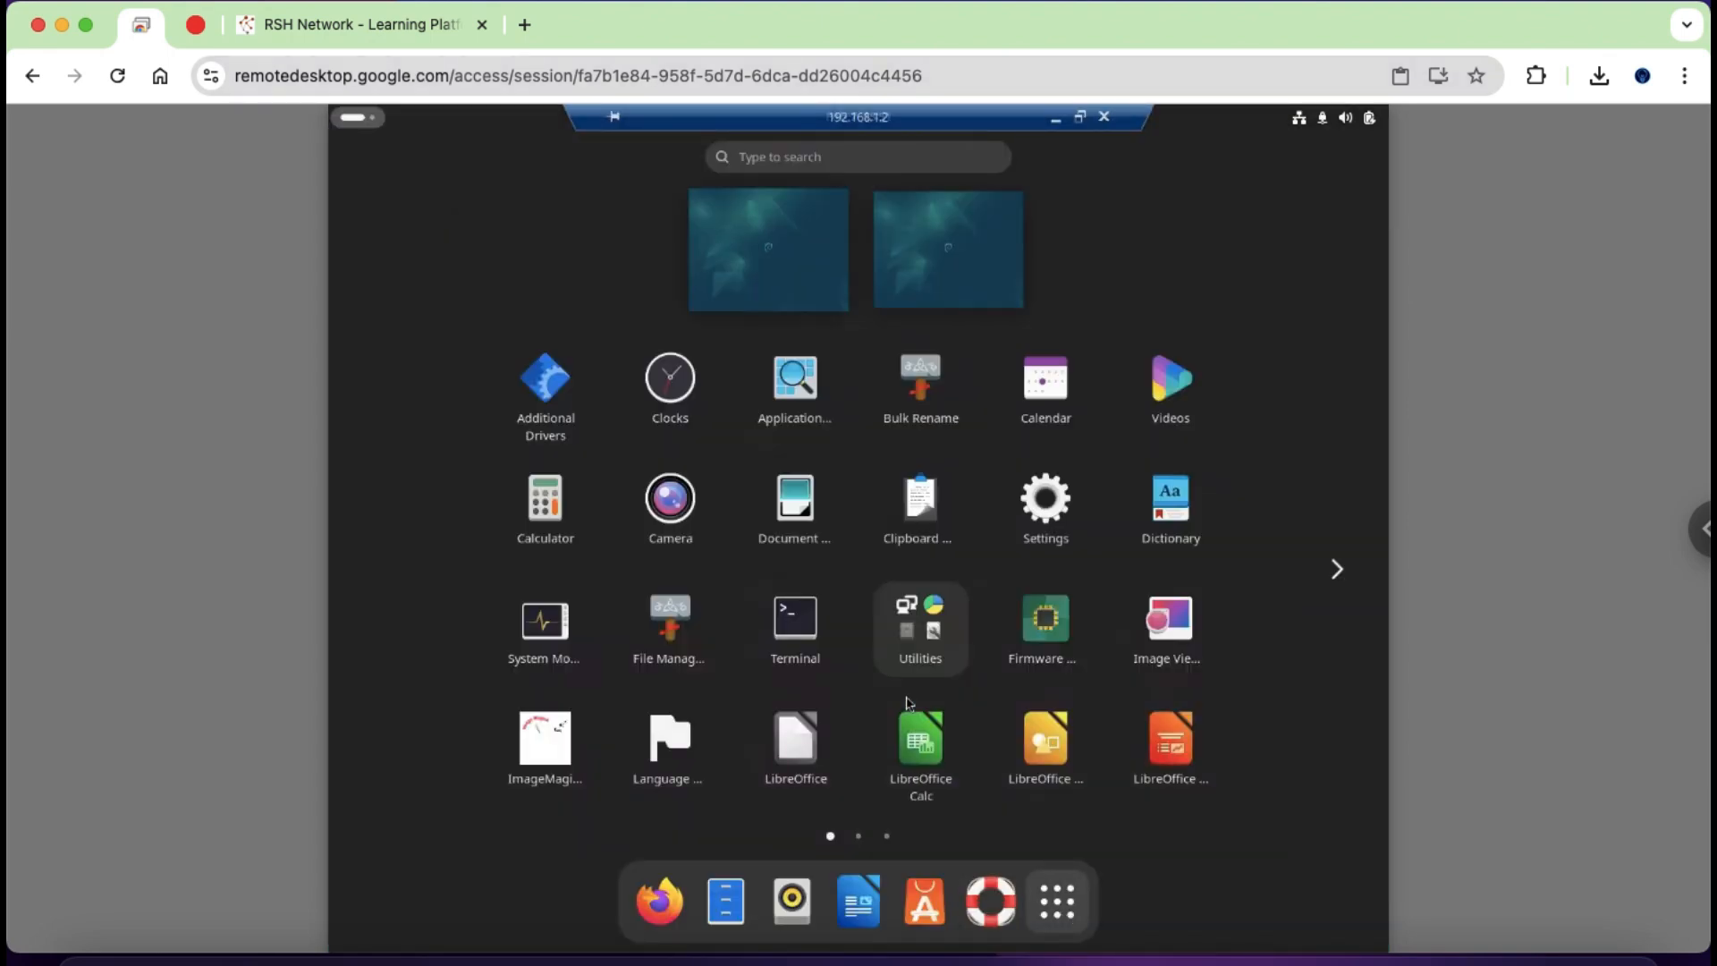
{"action": "left_click", "coordinate": [859, 835]}
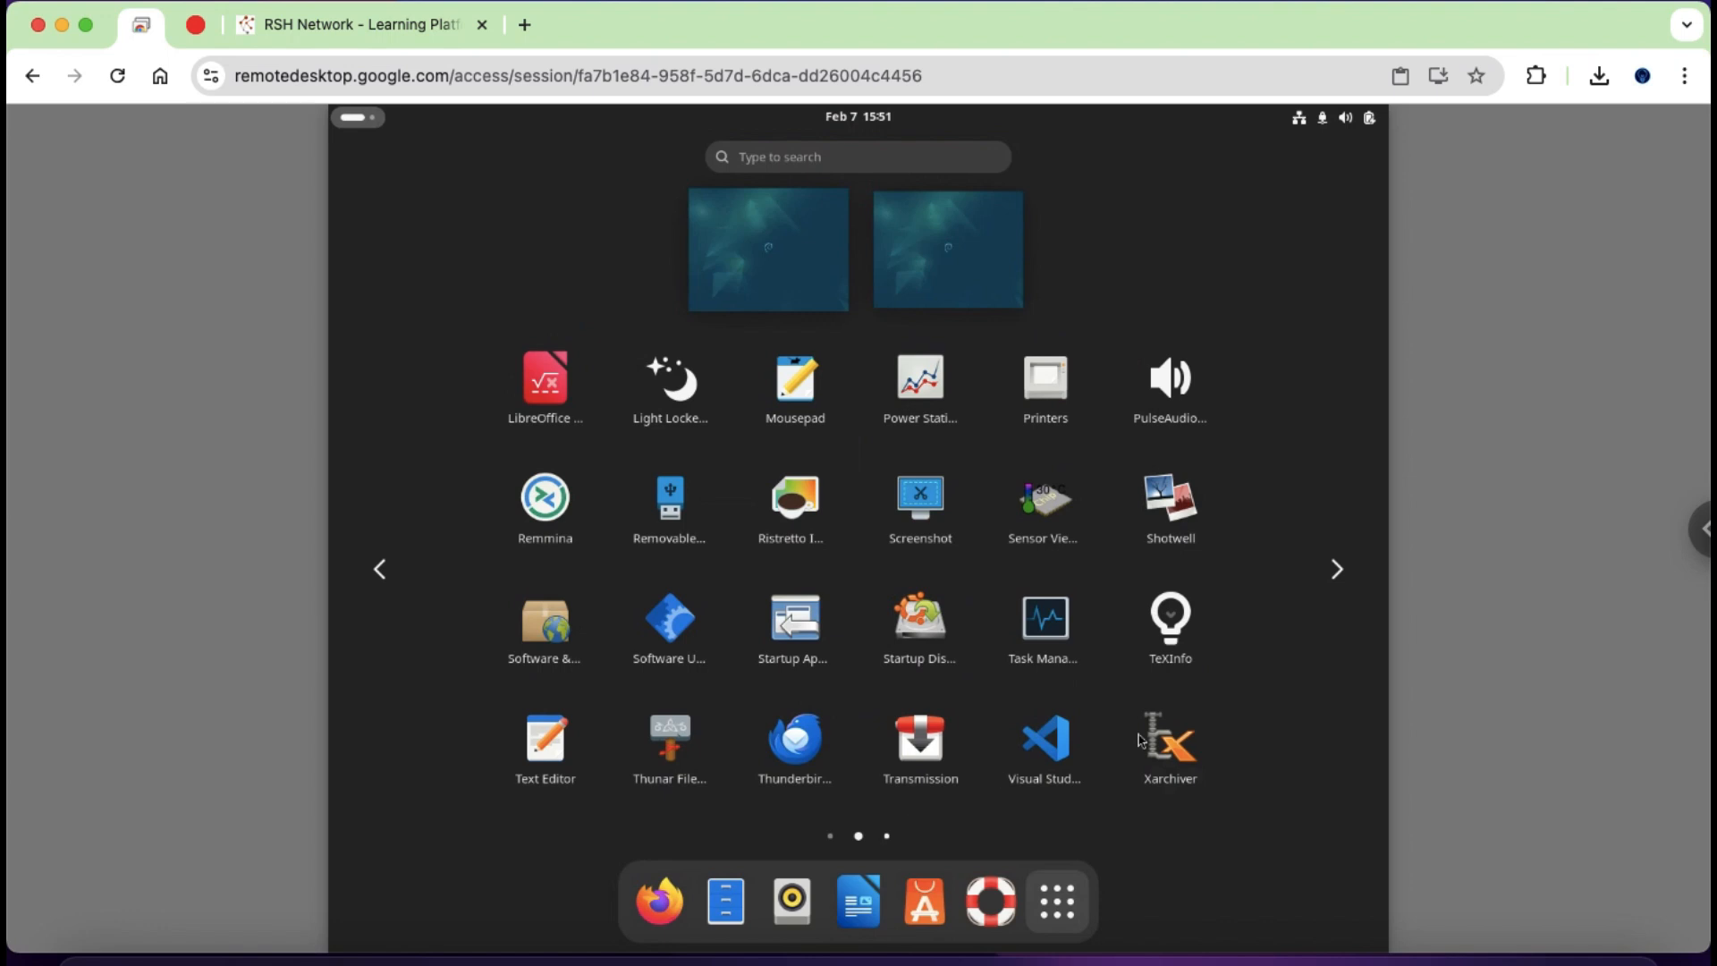
{"action": "left_click", "coordinate": [888, 839]}
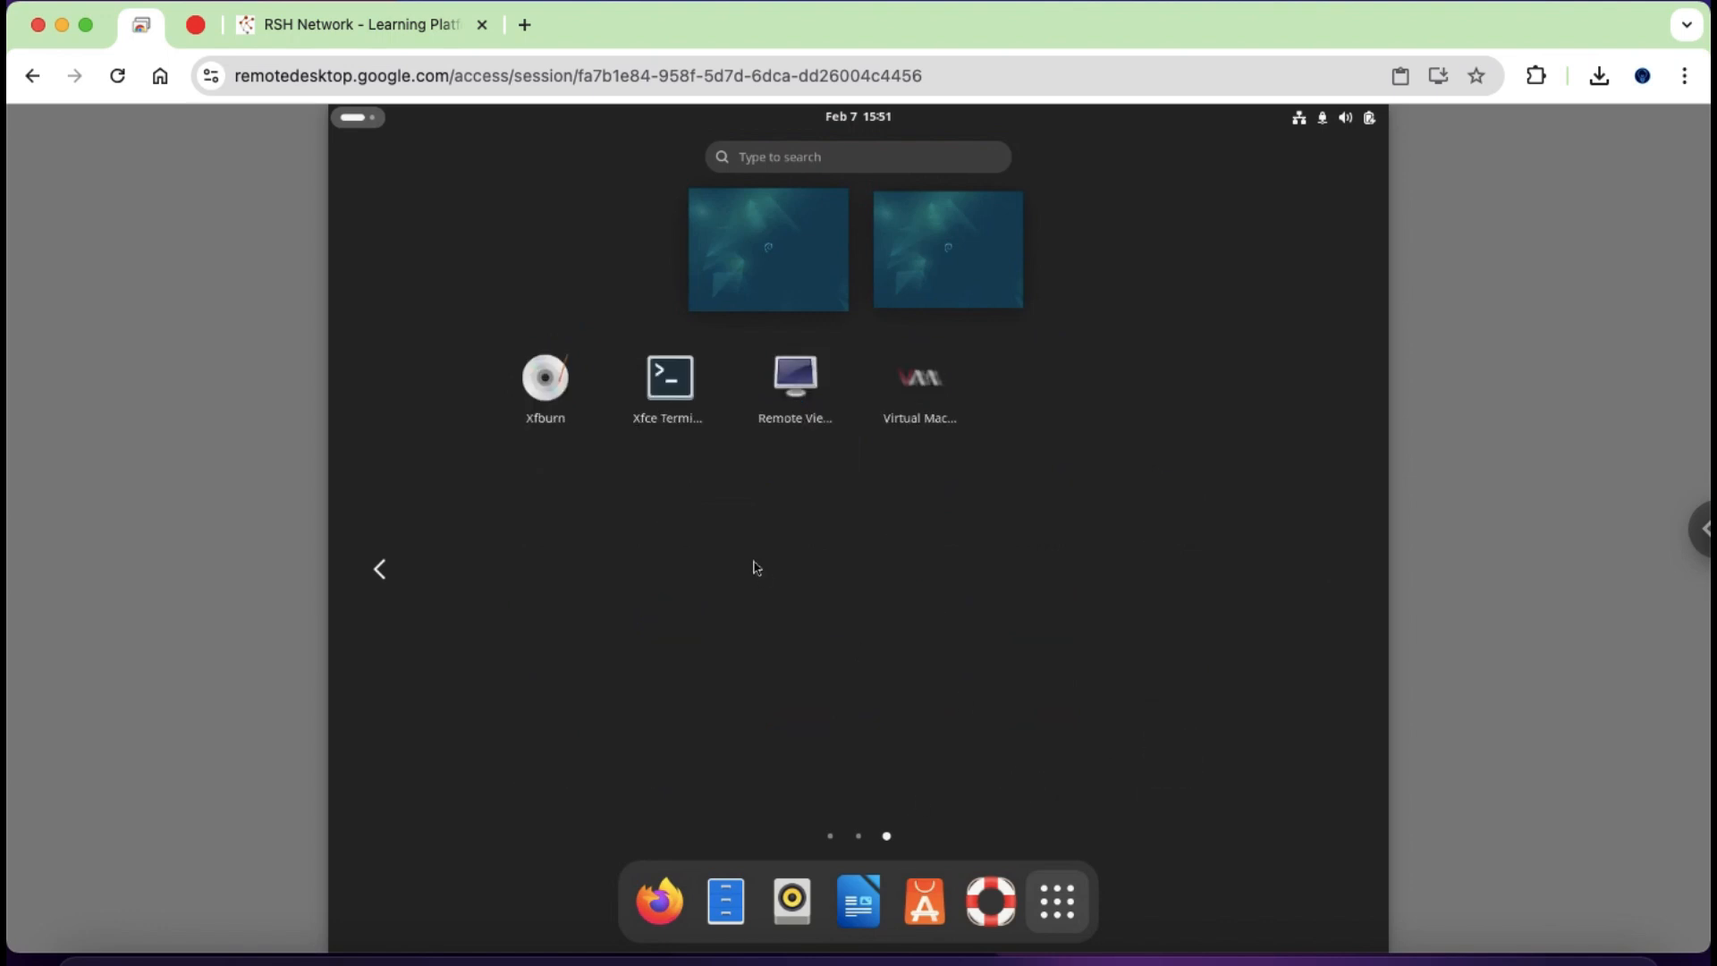
{"action": "left_click", "coordinate": [930, 410]}
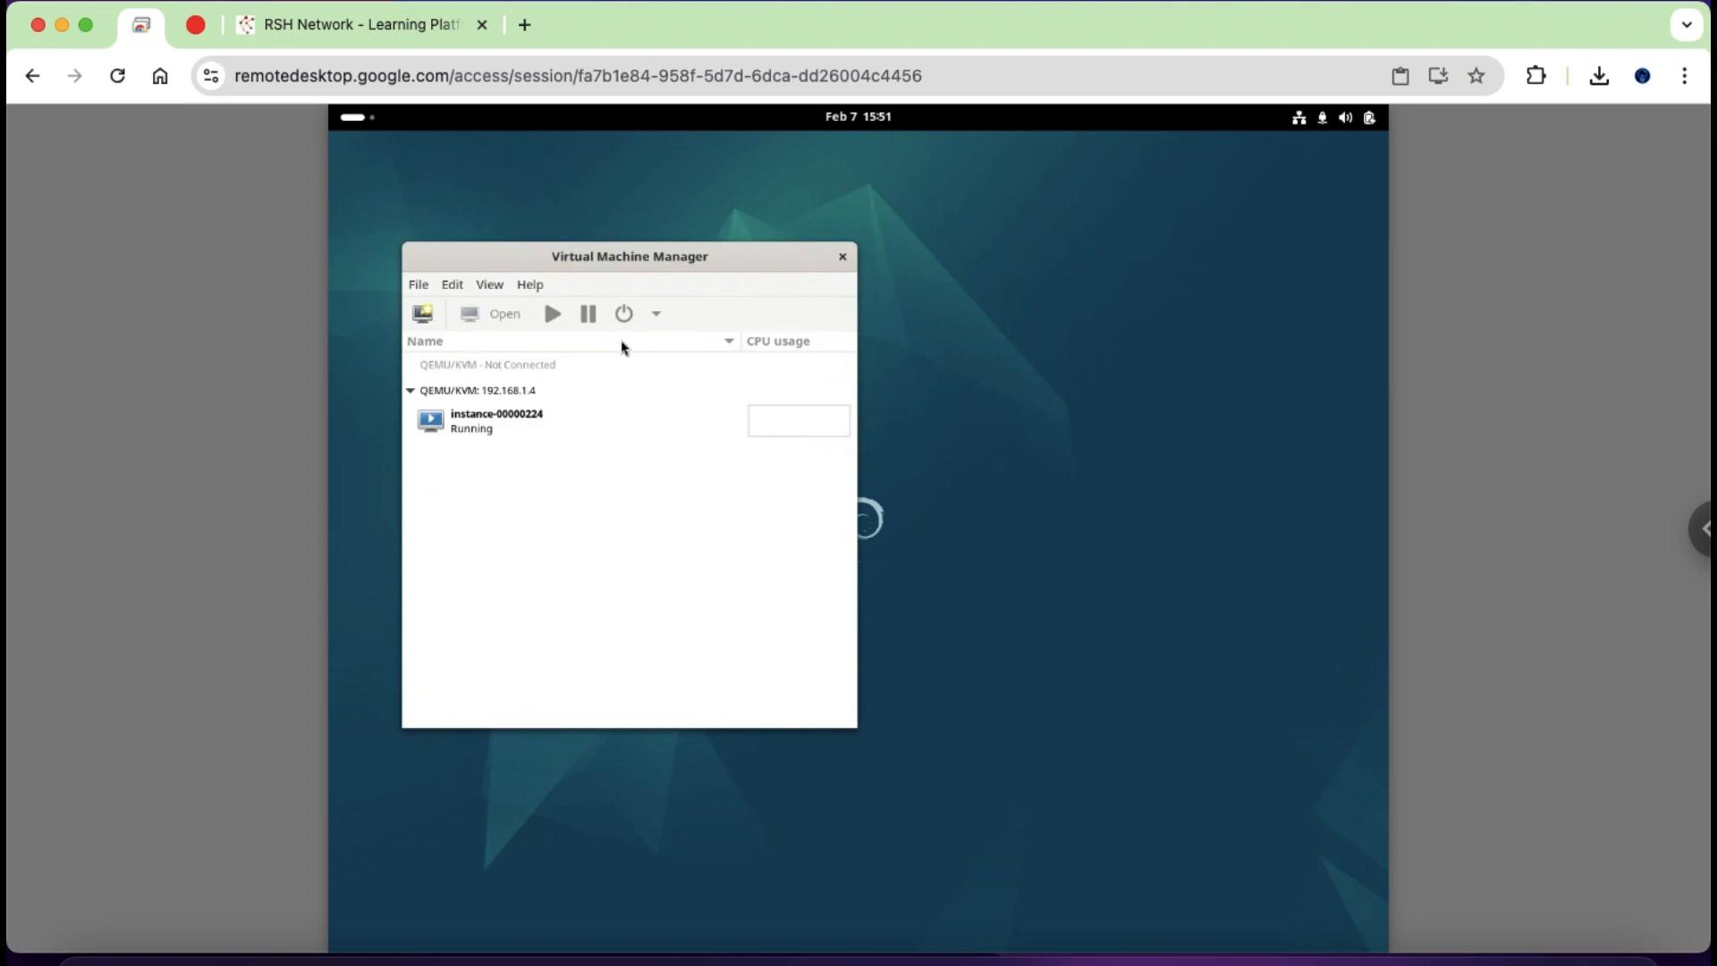
- Start creating a new virtual machine on the QEMU/KVM: 192.168.1.4 connection
{"action": "left_click", "coordinate": [506, 393]}
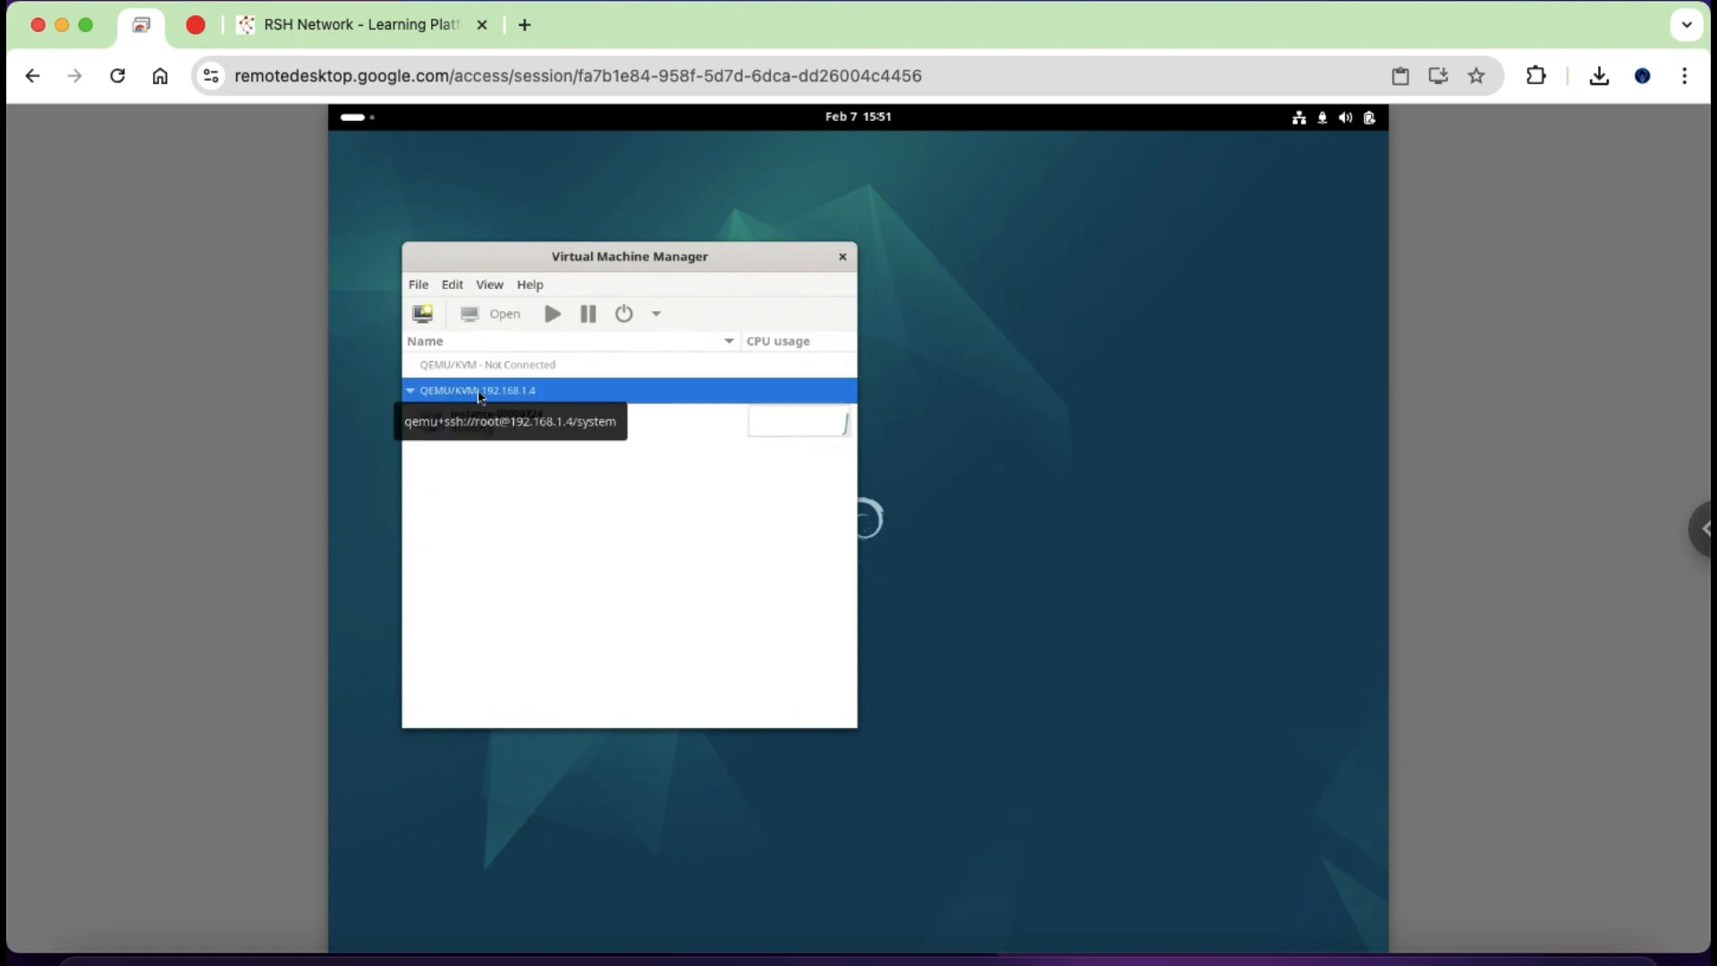
{"action": "right_click", "coordinate": [480, 395]}
{"action": "left_click", "coordinate": [518, 406]}
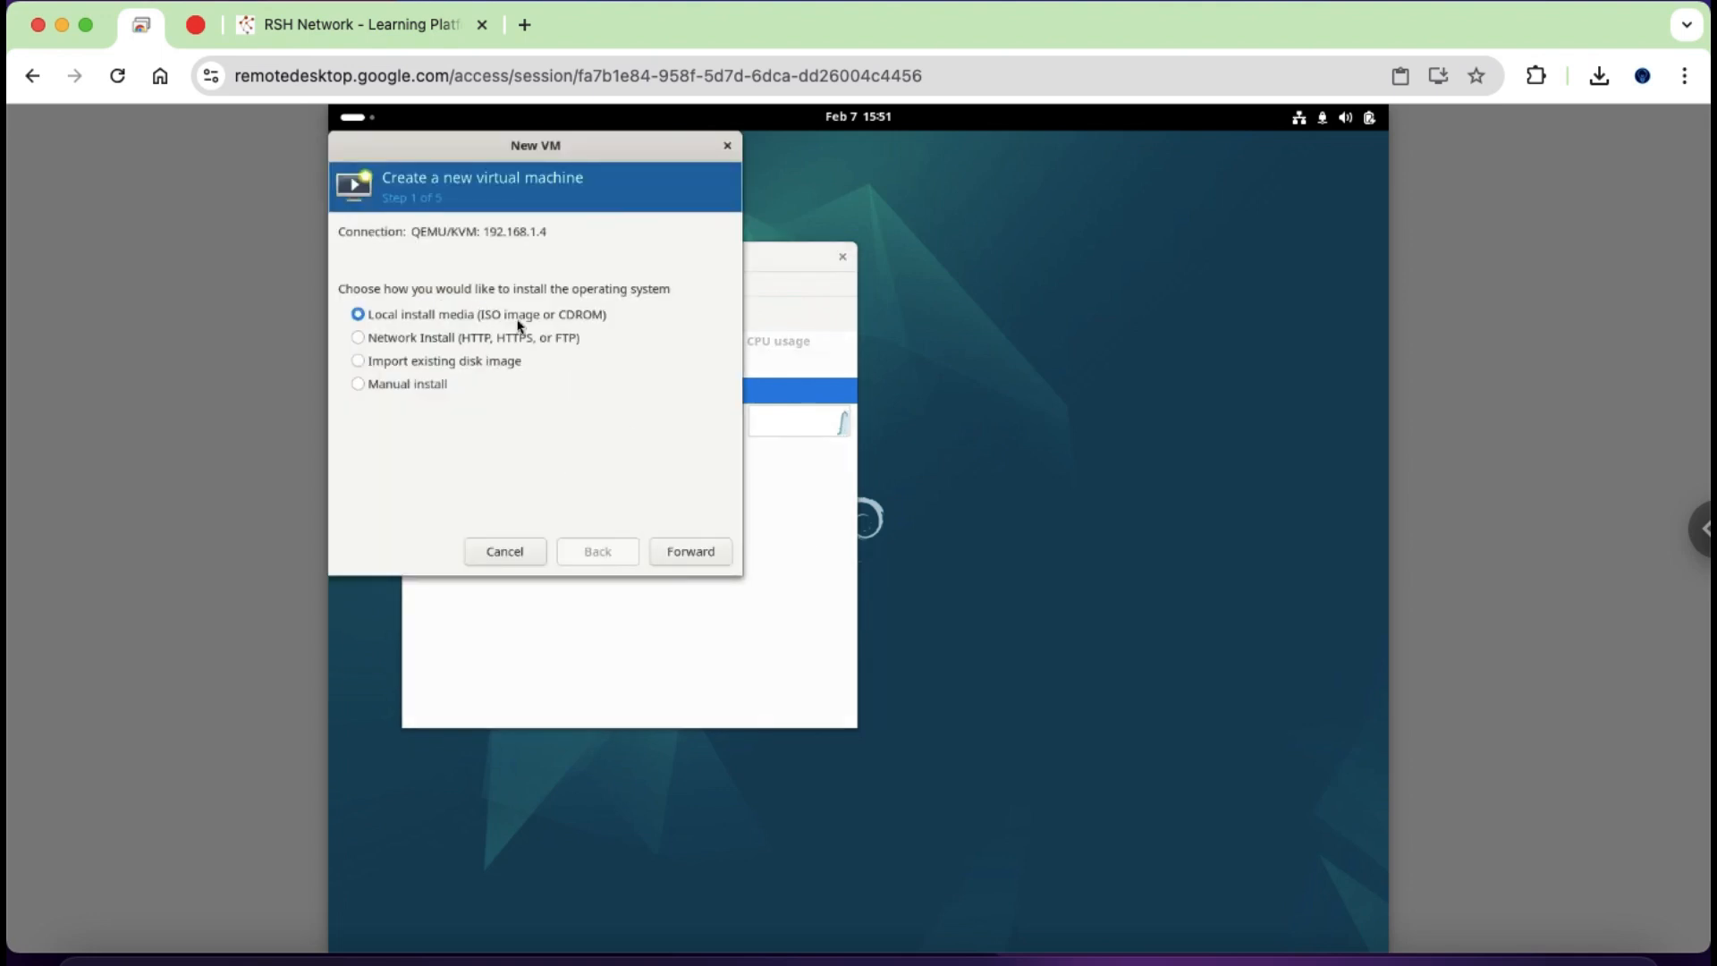
- Keep local install media as the installation method and choose rhel-9.7-x86_64-dvd.iso from the default pool
{"action": "left_click", "coordinate": [693, 553]}
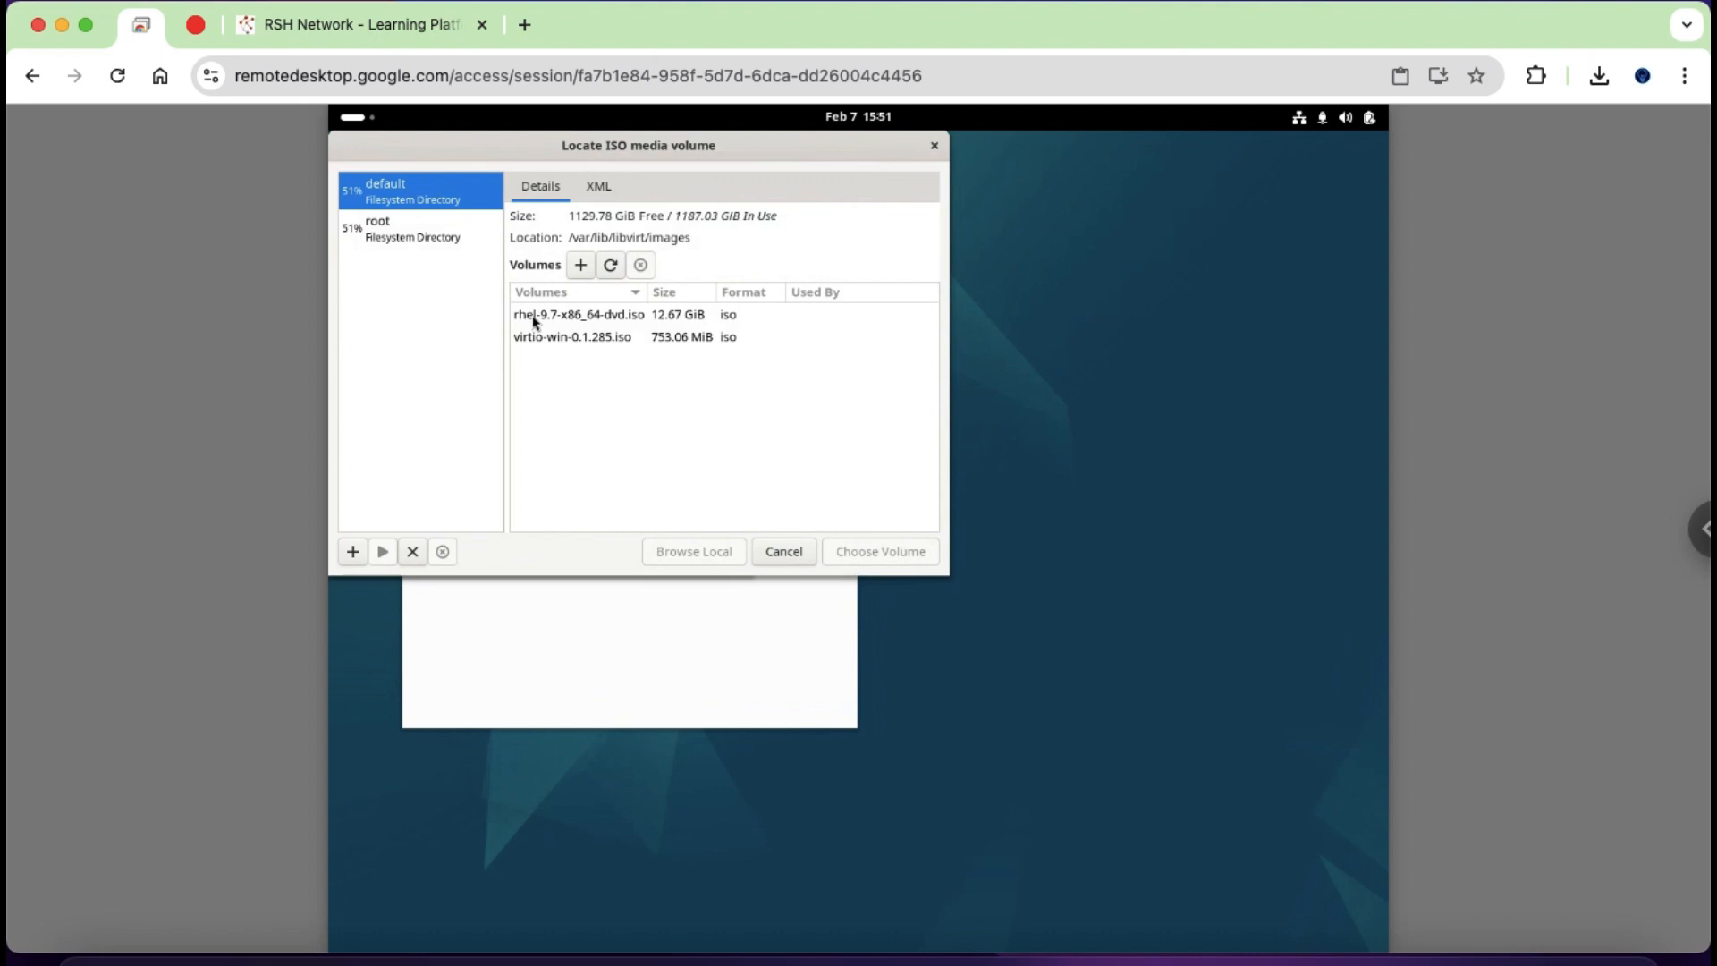
{"action": "left_click", "coordinate": [535, 317]}
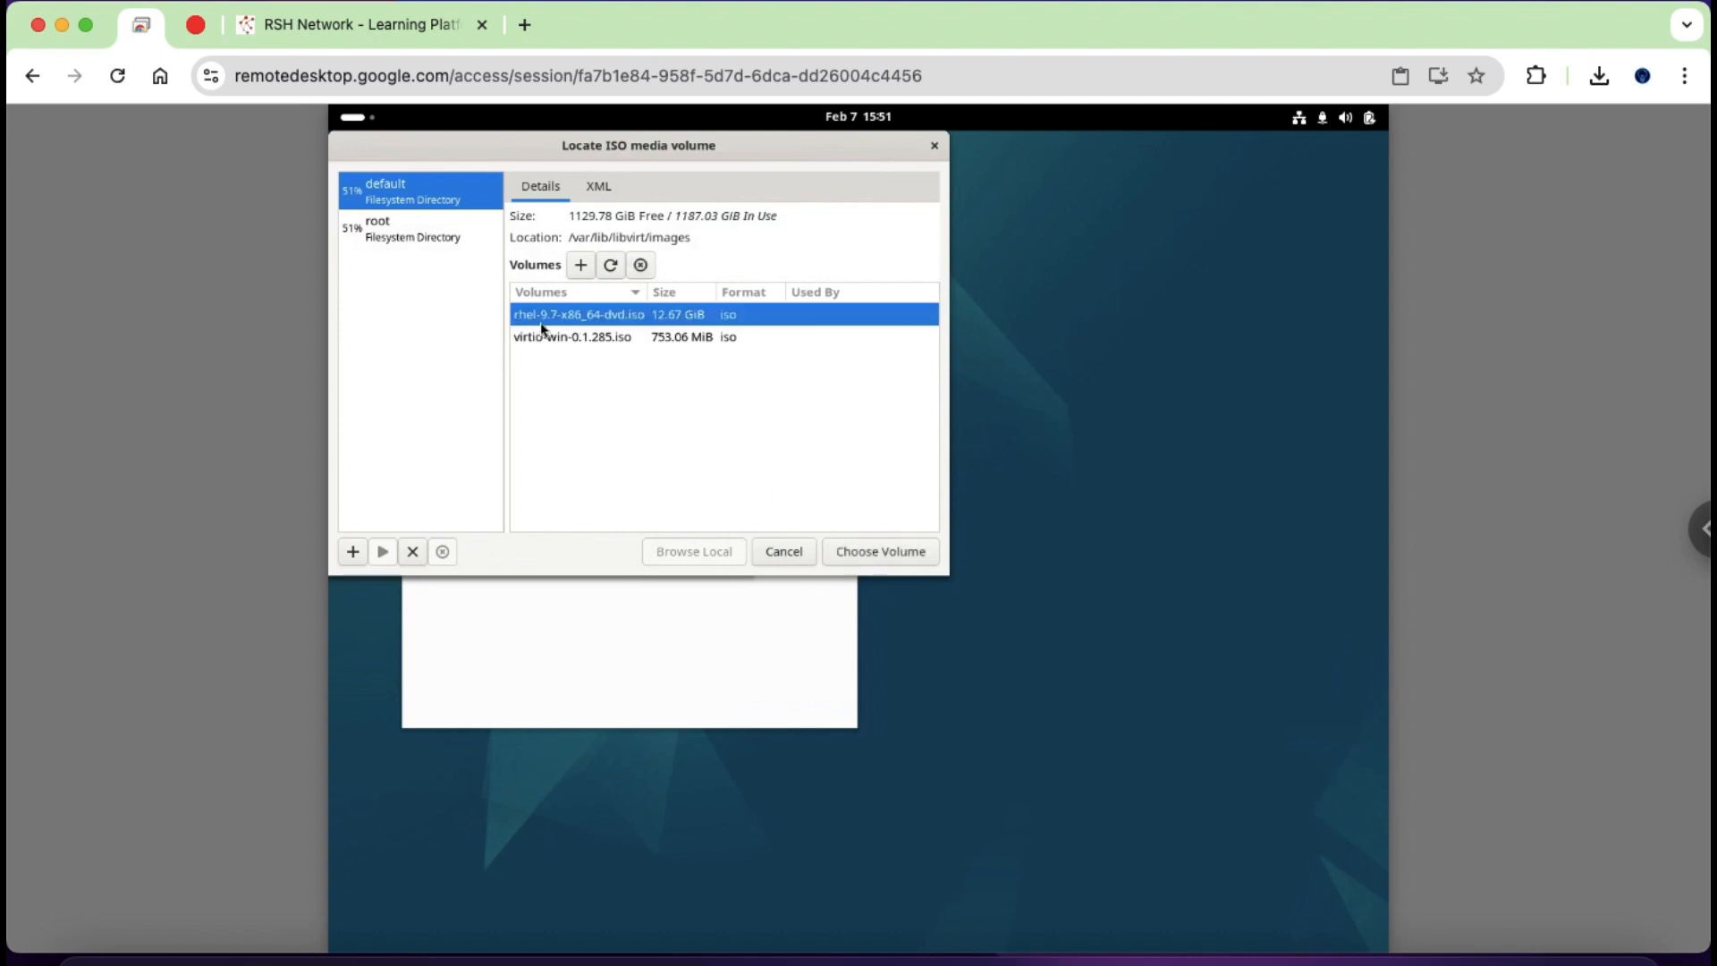
{"action": "left_click", "coordinate": [881, 552]}
- Search the operating systems for RHEL and set the virtual machine's operating system to Red Hat Enterprise Linux 9.7
{"action": "left_click", "coordinate": [453, 512]}
{"action": "key", "text": "ctrl+a"}
{"action": "type", "text": "RHEL"}
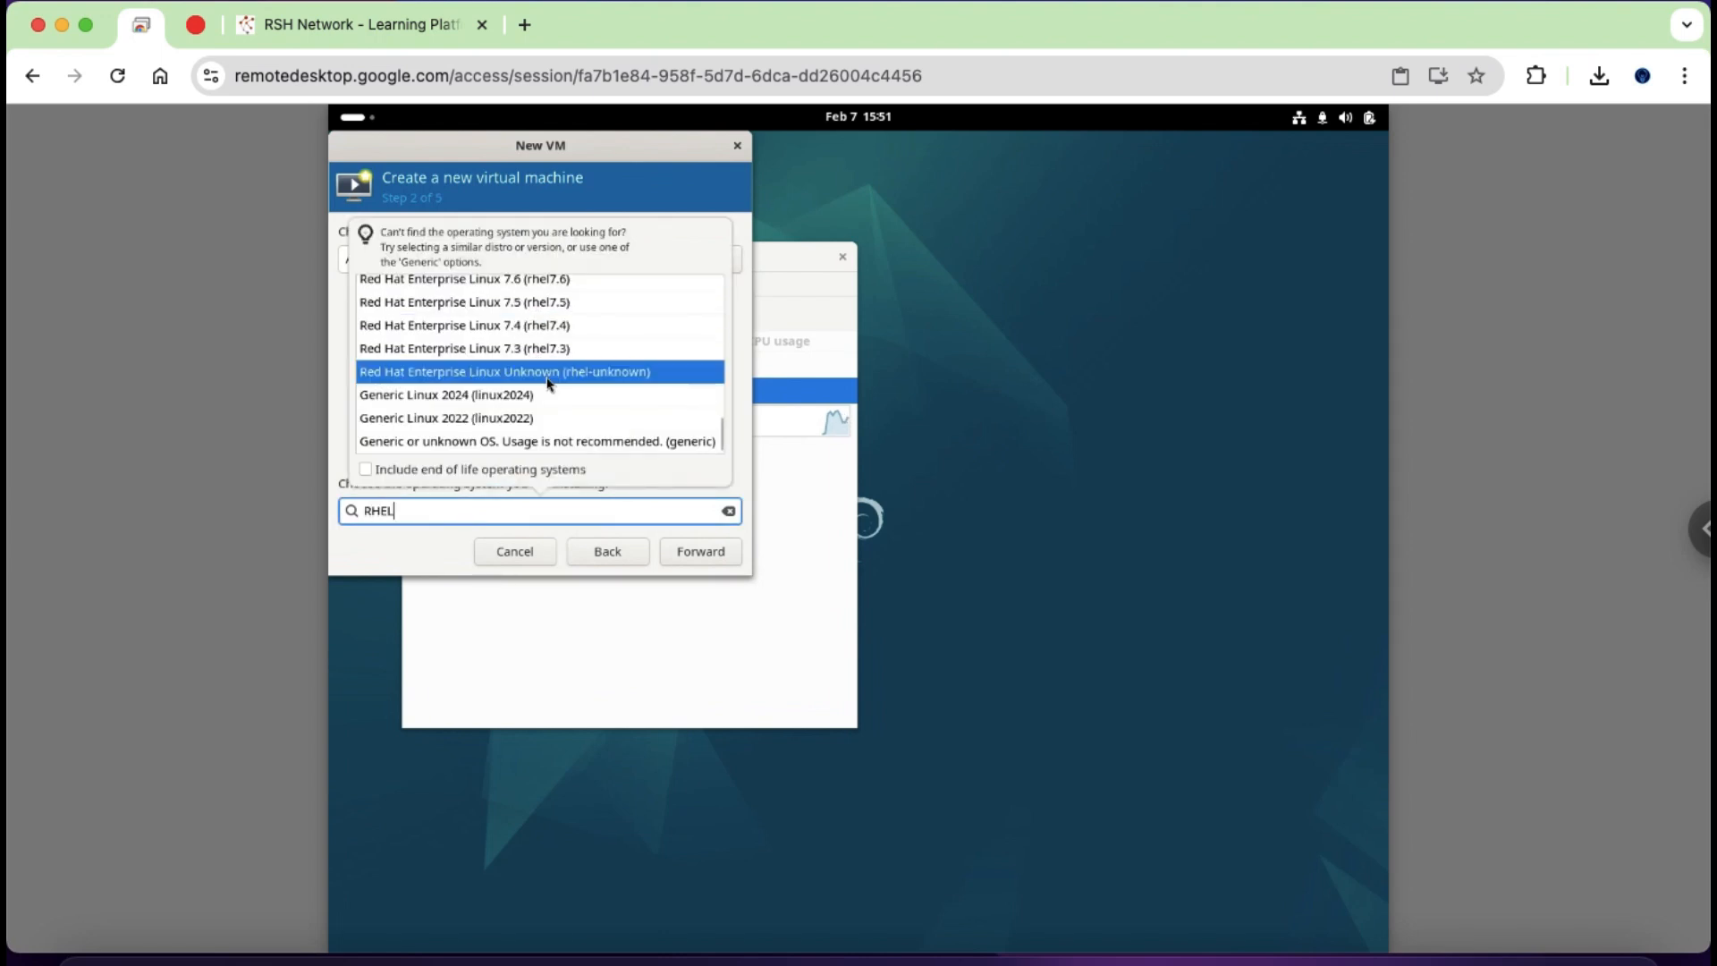
{"action": "scroll", "coordinate": [552, 393], "scroll_direction": "up", "scroll_amount": 10}
{"action": "scroll", "coordinate": [557, 409], "scroll_direction": "down", "scroll_amount": 1}
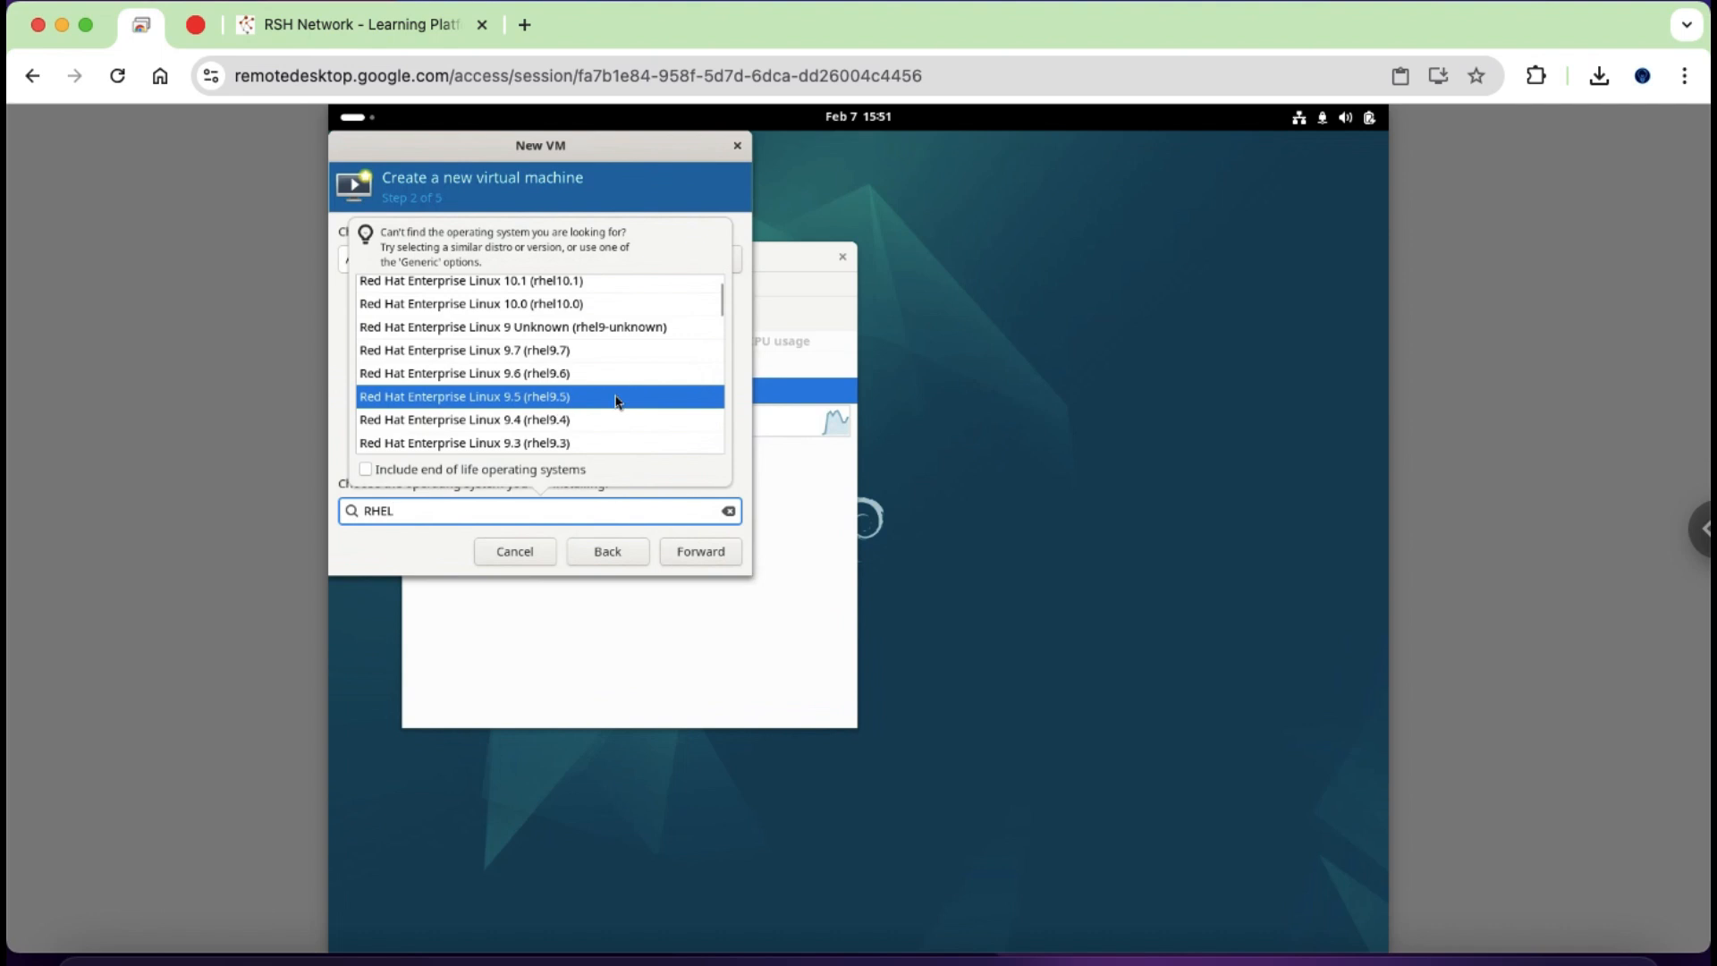
{"action": "scroll", "coordinate": [723, 335], "scroll_direction": "down", "scroll_amount": 3}
{"action": "left_click_drag", "start_coordinate": [721, 338], "coordinate": [715, 308]}
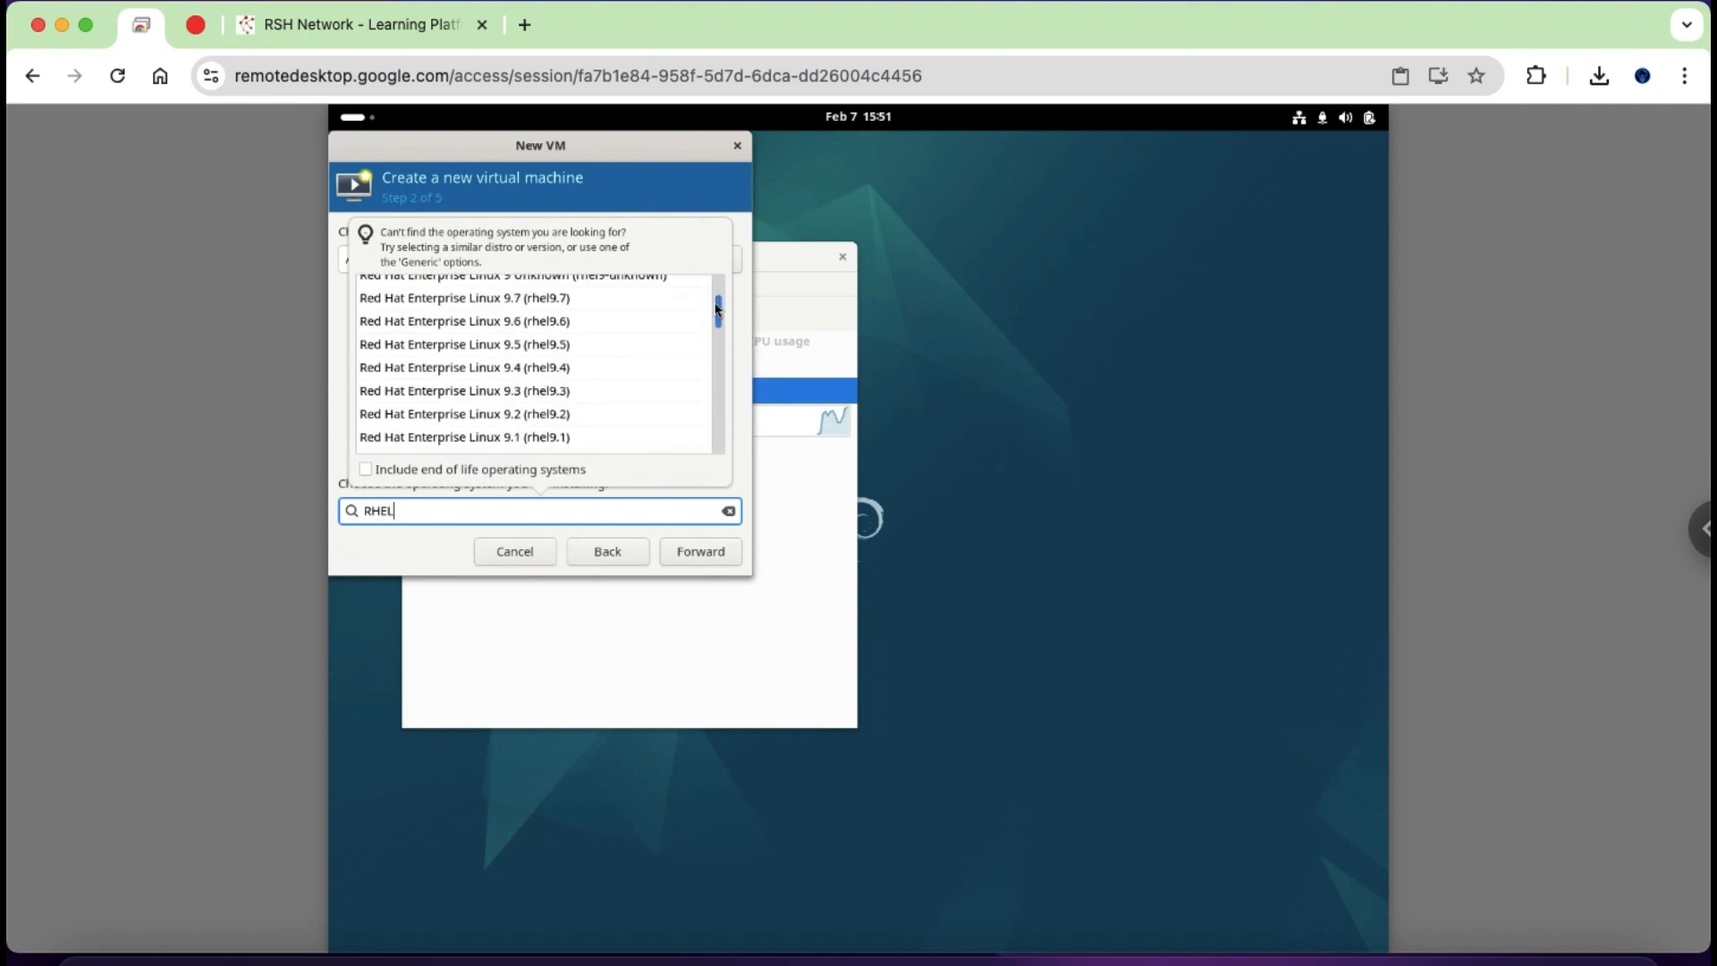
{"action": "left_click", "coordinate": [583, 318]}
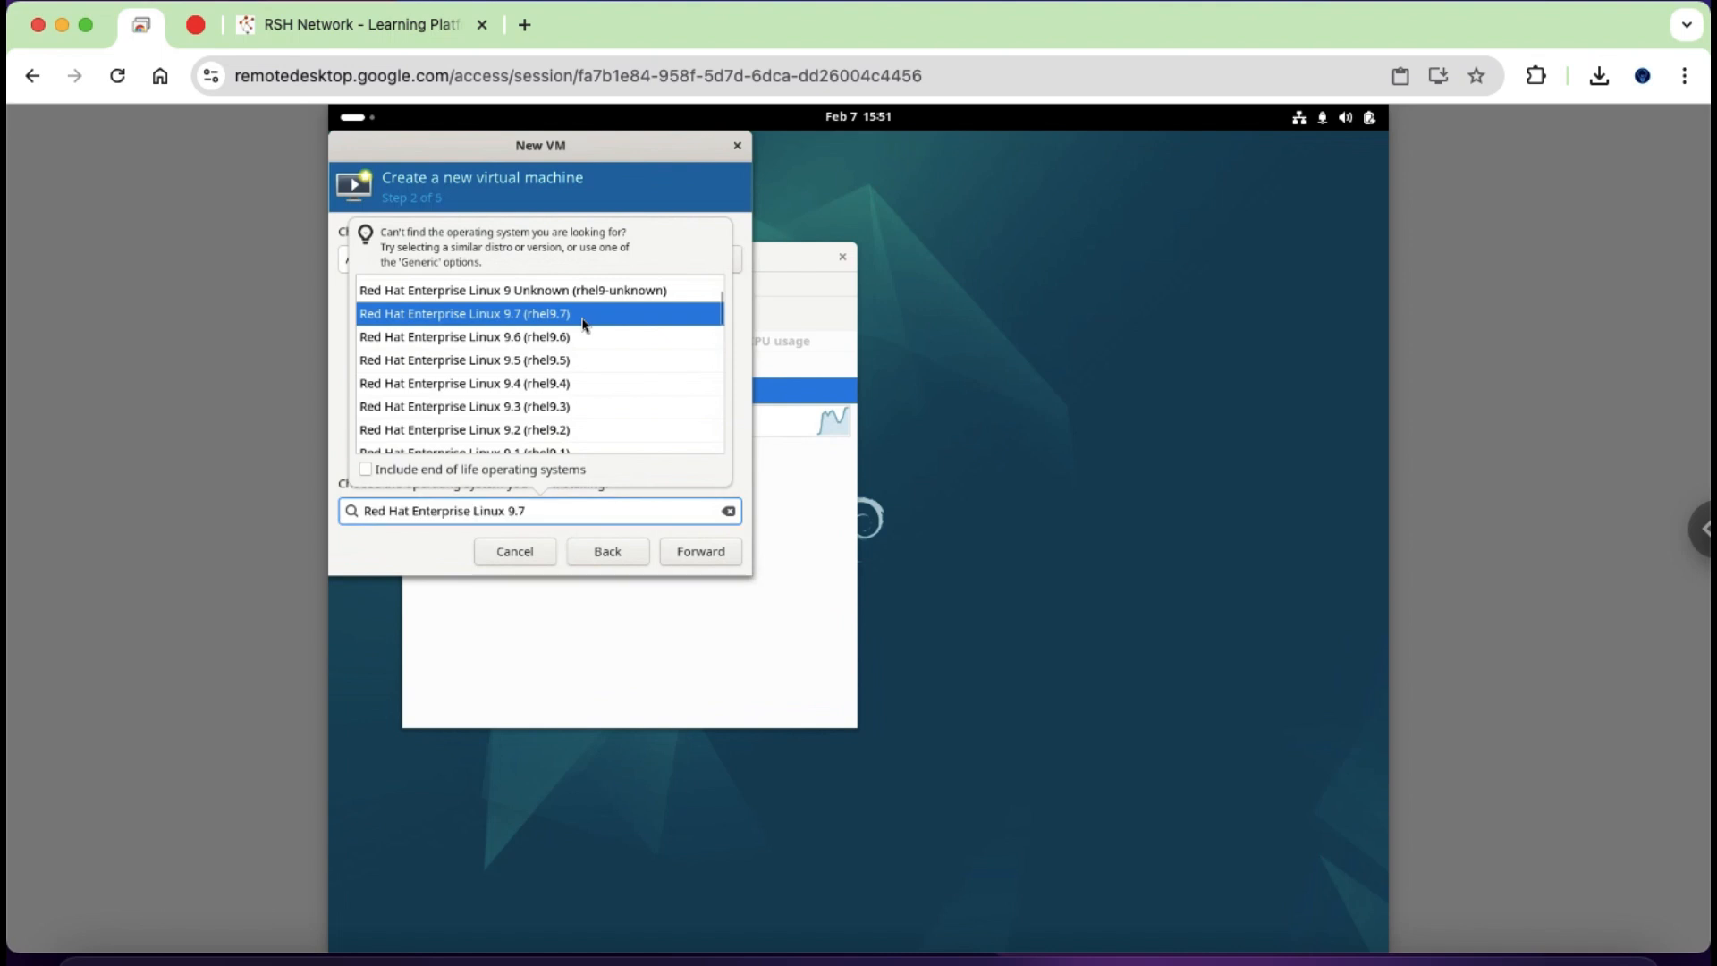
- Accept the operating system selection and set the virtual machine's memory to 4096 MiB, keeping 2 CPUs
{"action": "left_click", "coordinate": [702, 553]}
{"action": "left_click", "coordinate": [433, 267]}
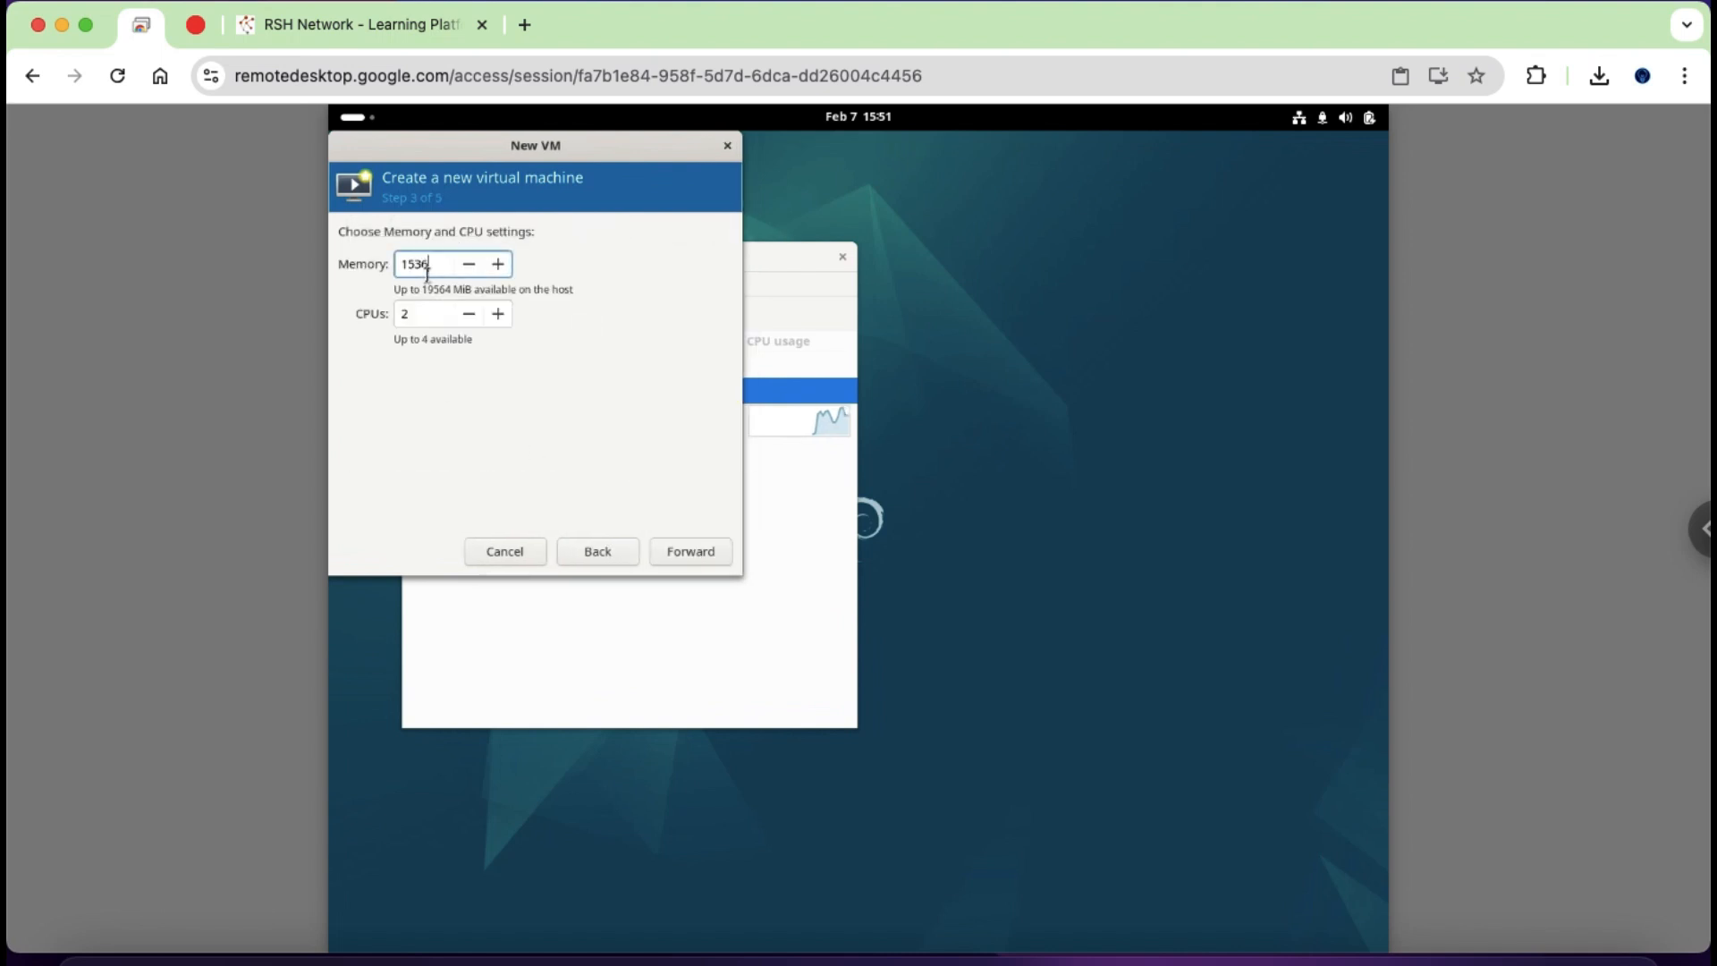
{"action": "left_click_drag", "start_coordinate": [379, 261], "coordinate": [369, 260]}
{"action": "type", "text": "4094"}
{"action": "key", "text": "BackSpace"}
{"action": "type", "text": "6"}
{"action": "left_click", "coordinate": [435, 311]}
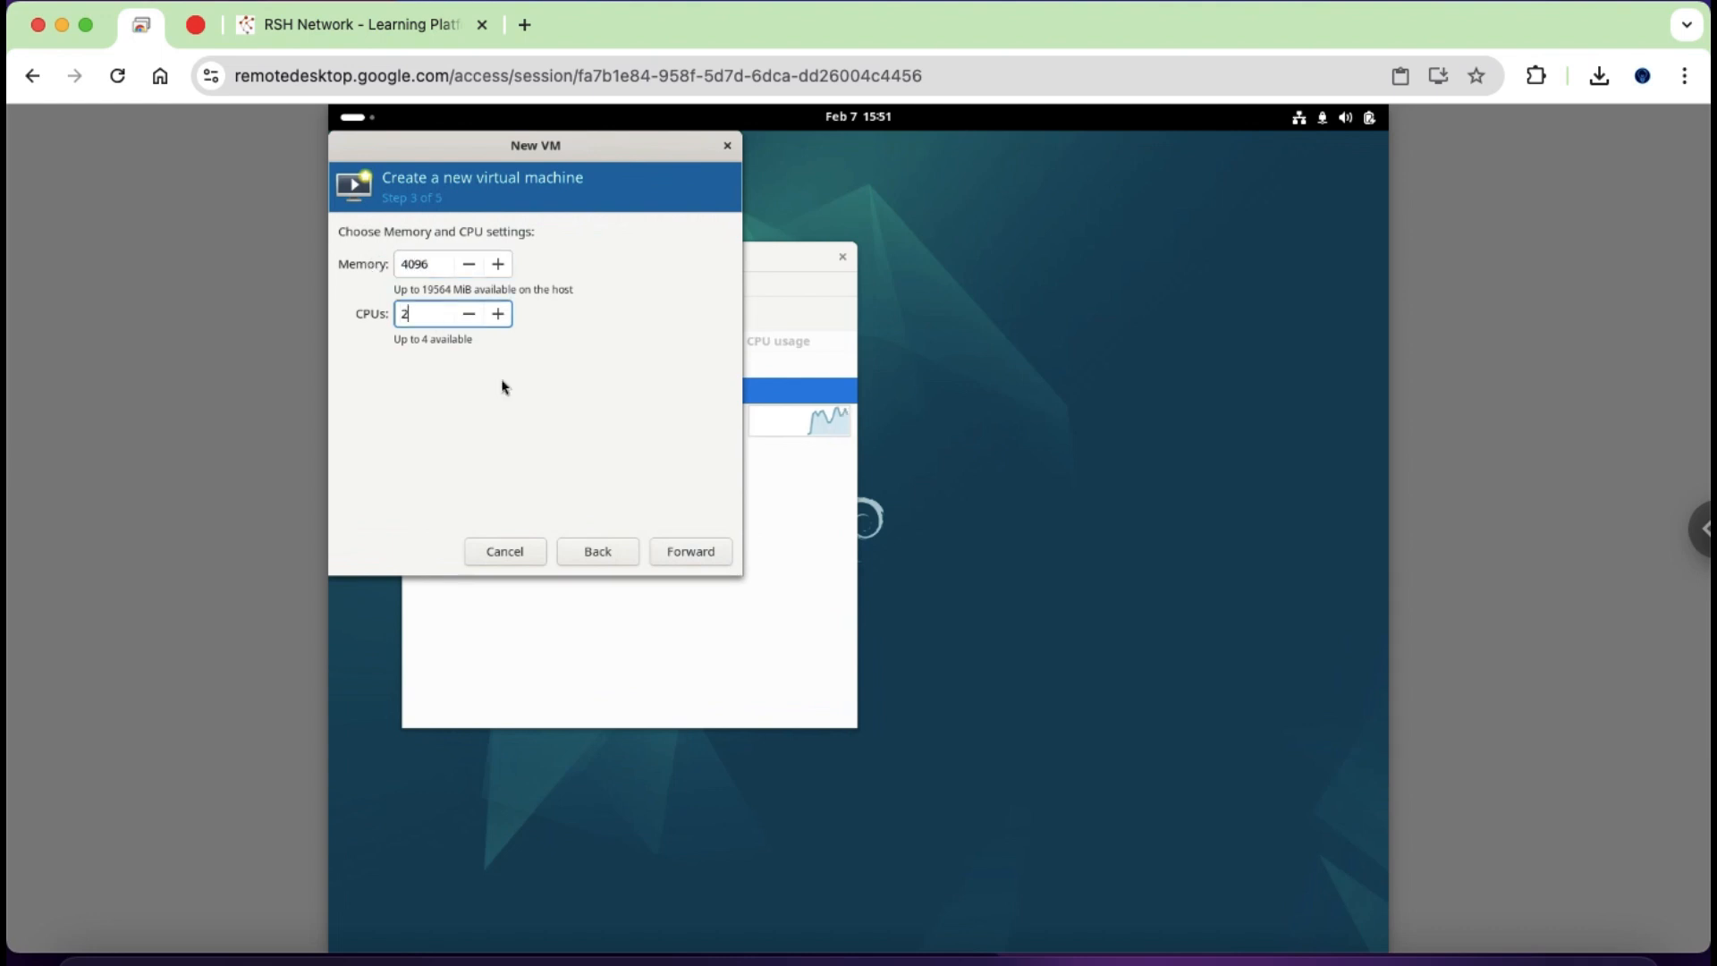
- Continue to the storage settings and set the virtual machine's new disk image size to 50 GiB
{"action": "left_click", "coordinate": [691, 551]}
{"action": "left_click", "coordinate": [372, 287]}
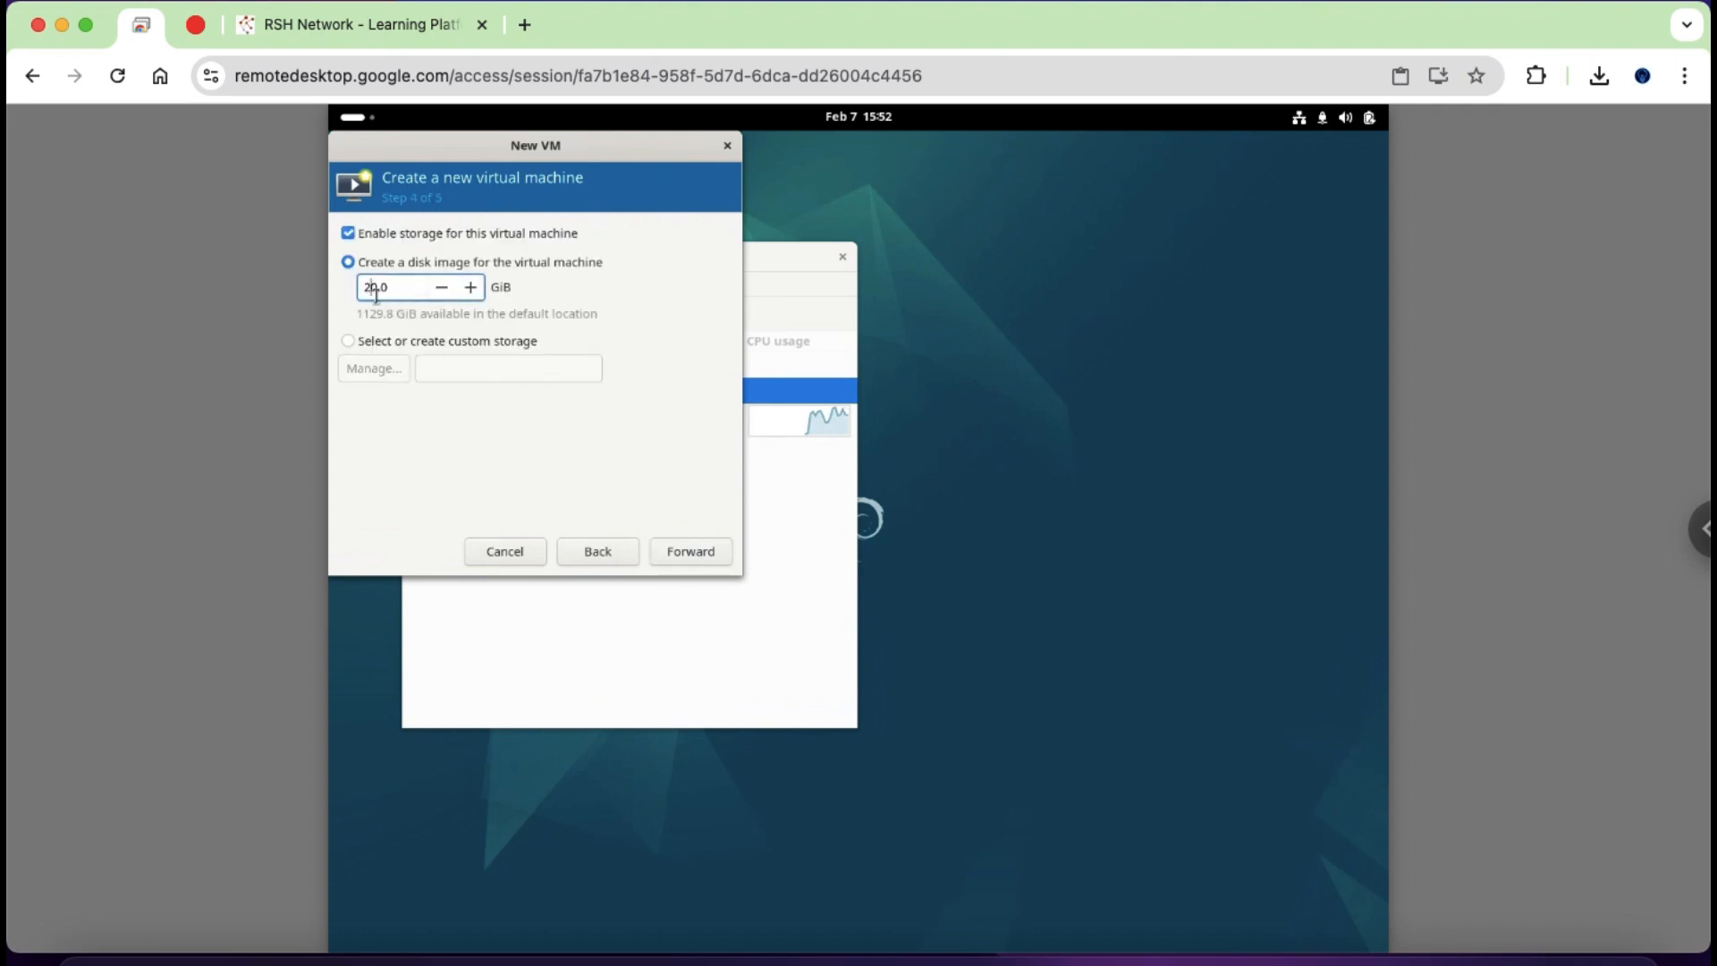
{"action": "key", "text": "BackSpace"}
{"action": "left_click", "coordinate": [677, 558]}
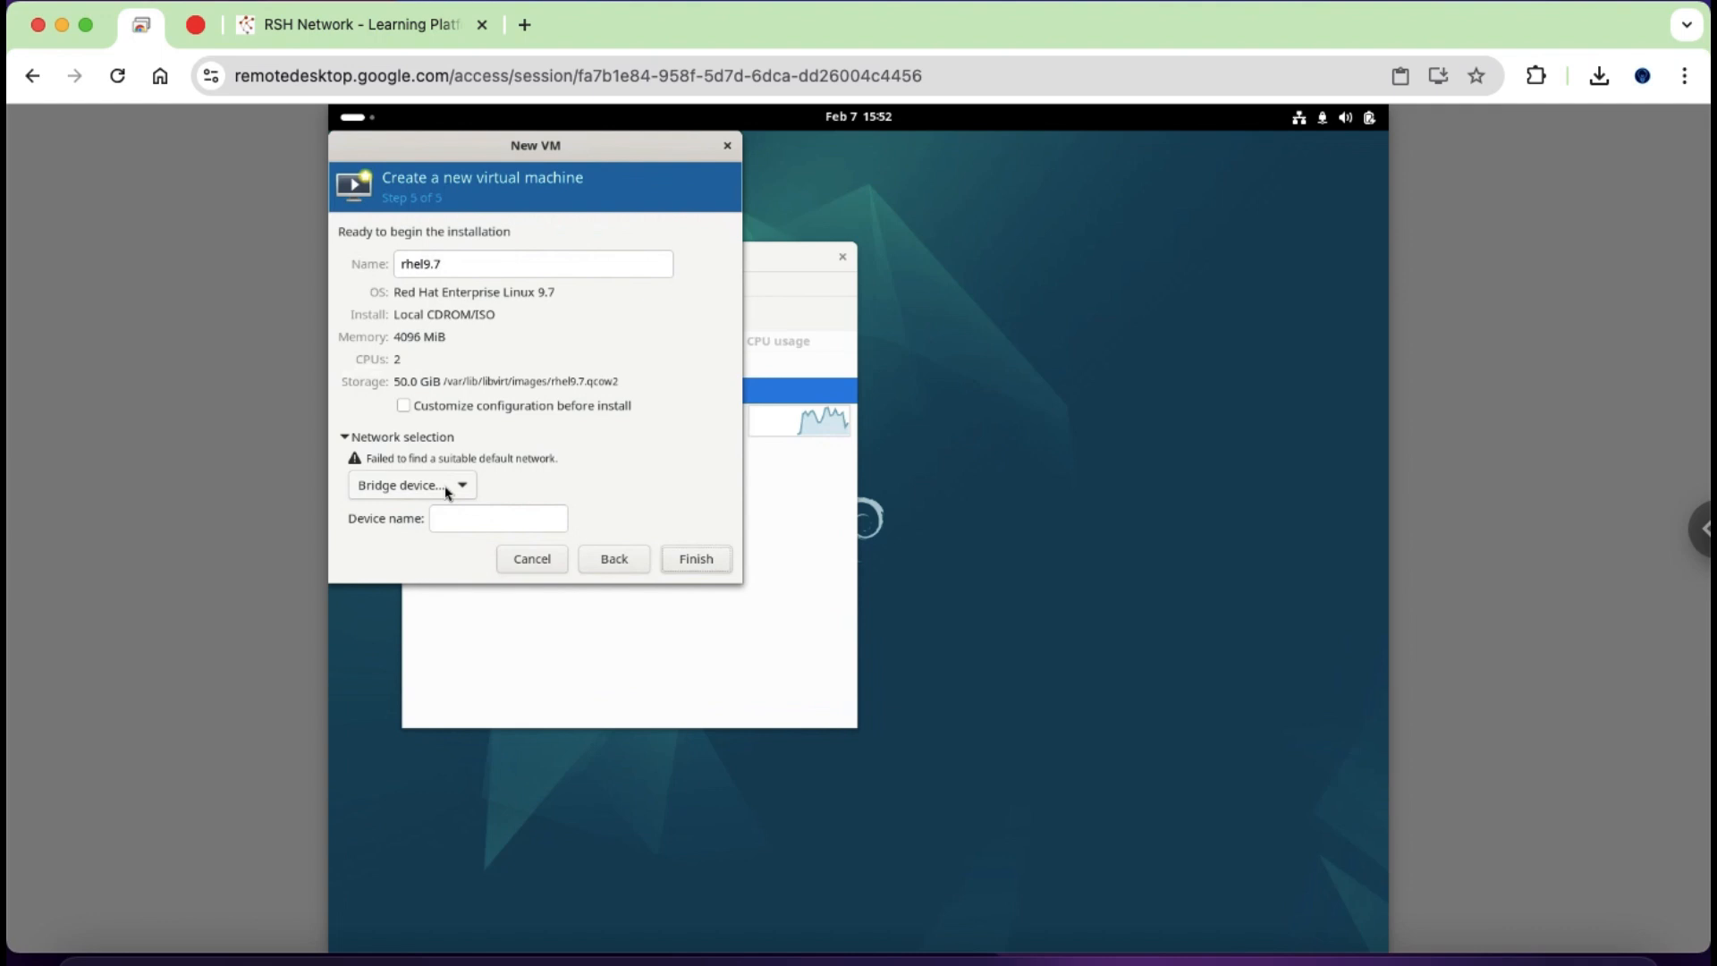
- Set the network selection to a Macvtap device with the device name br-ex
{"action": "left_click", "coordinate": [456, 485]}
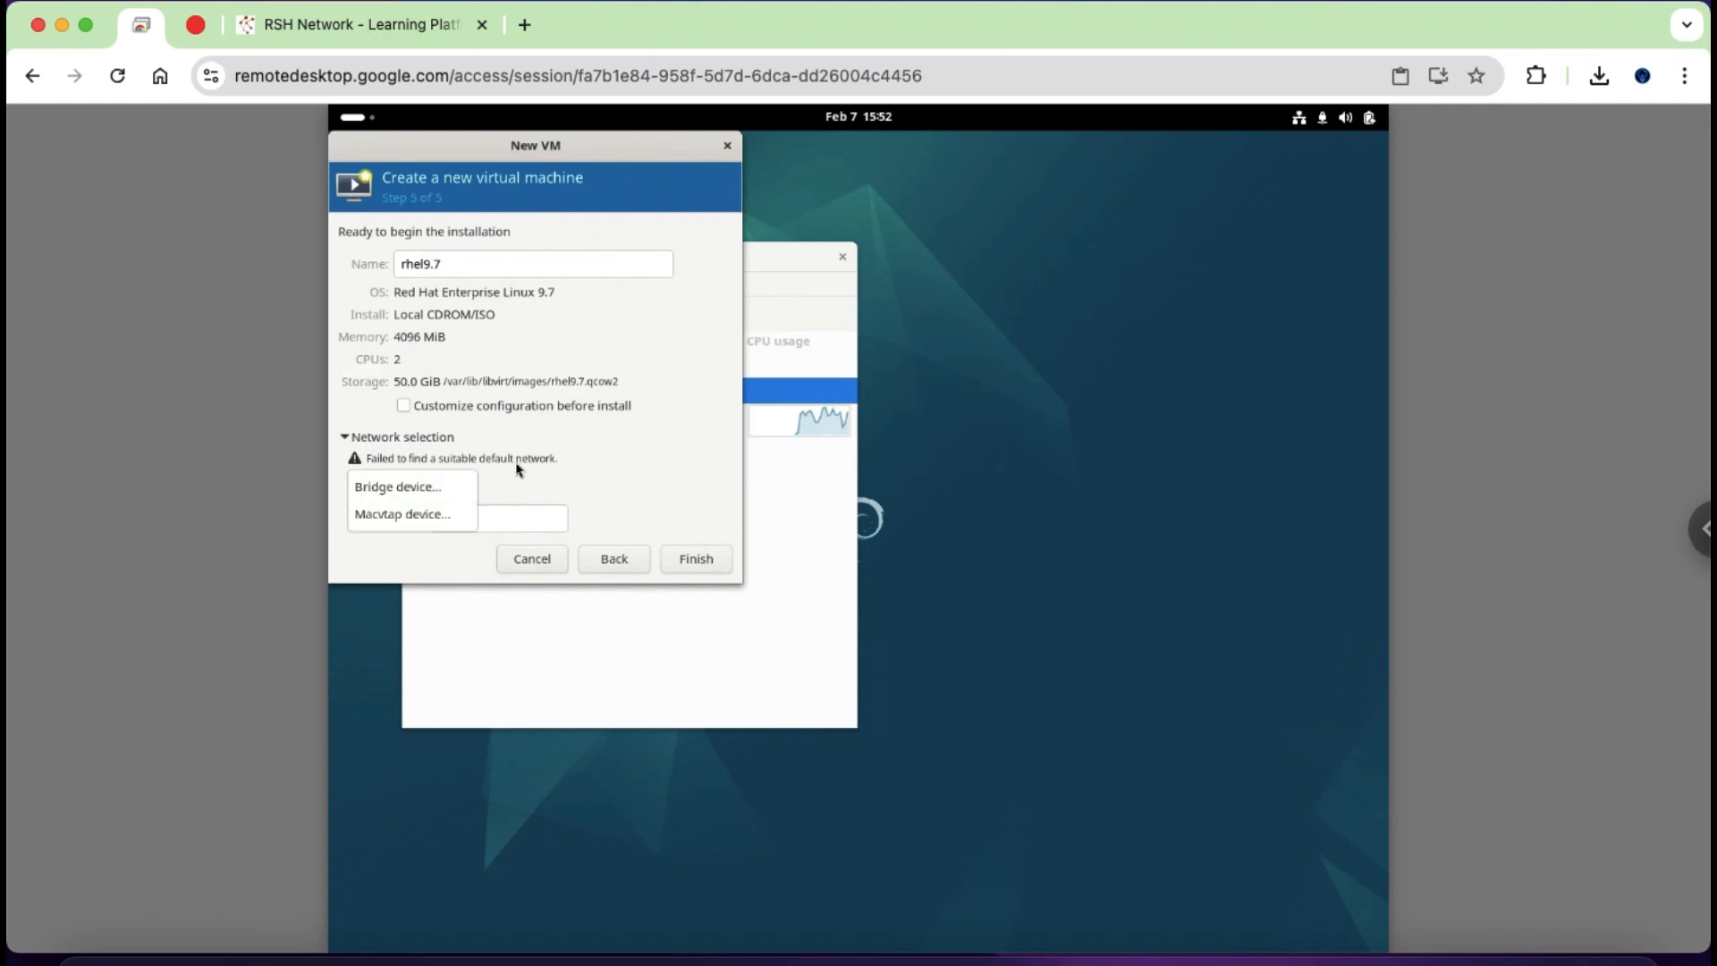
{"action": "left_click", "coordinate": [467, 487]}
{"action": "left_click", "coordinate": [439, 492]}
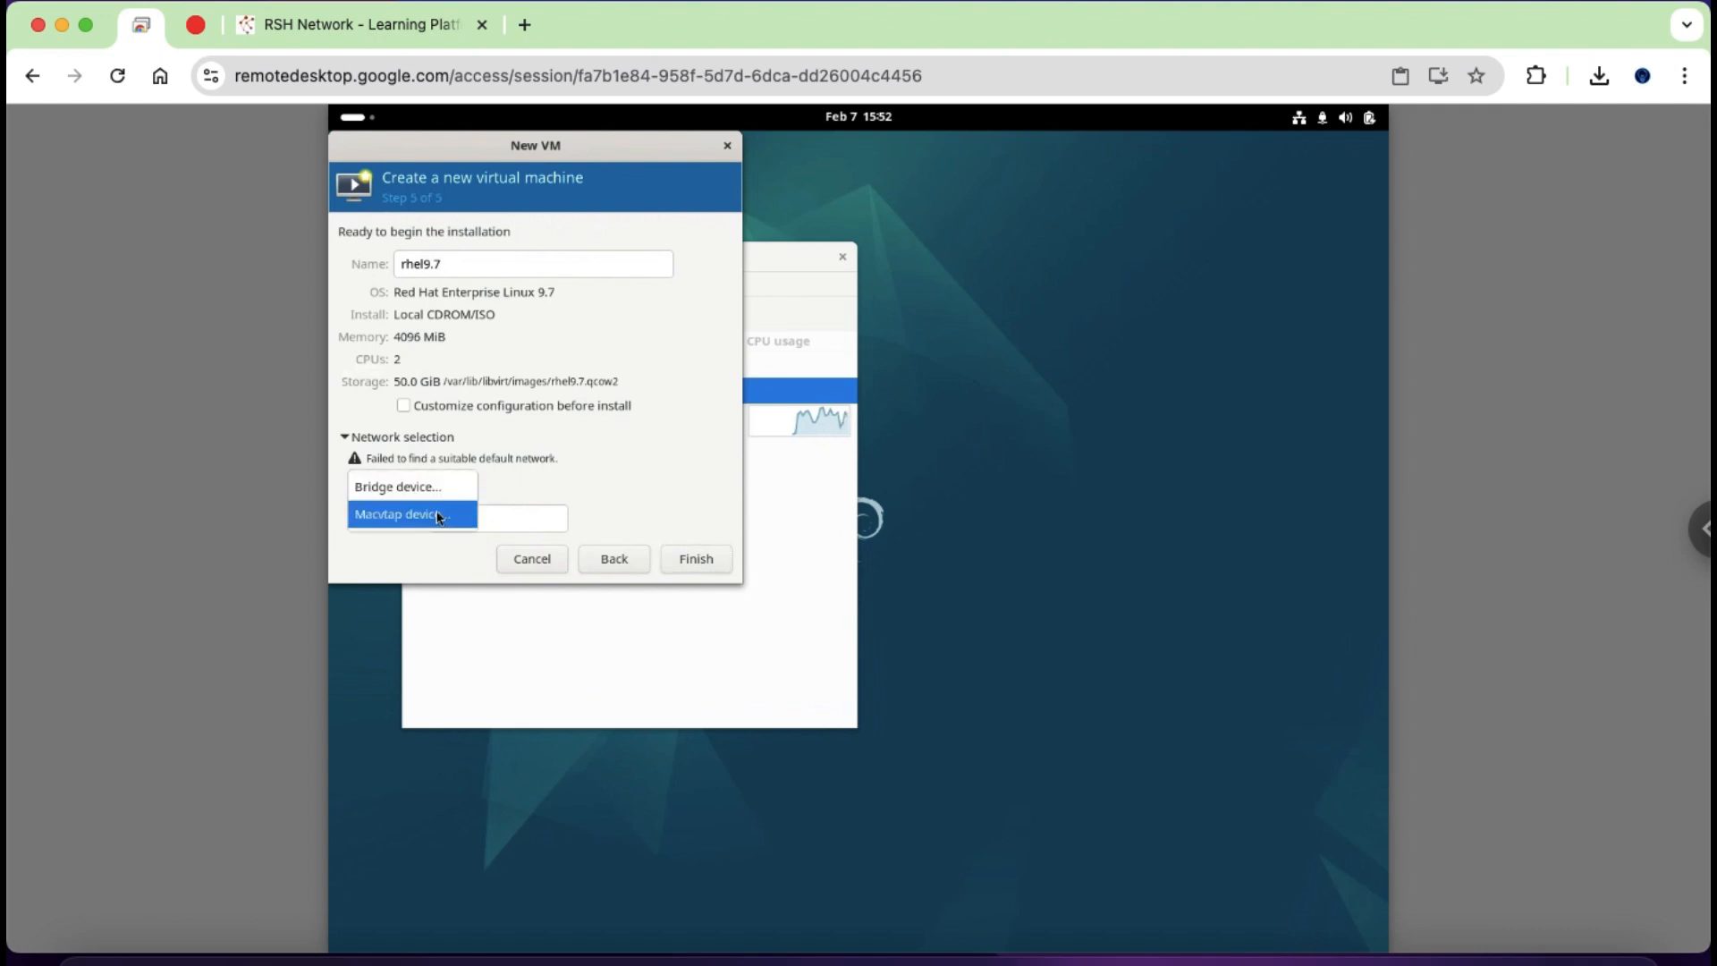
{"action": "left_click", "coordinate": [438, 515]}
{"action": "left_click", "coordinate": [491, 518]}
{"action": "type", "text": "br-ex"}
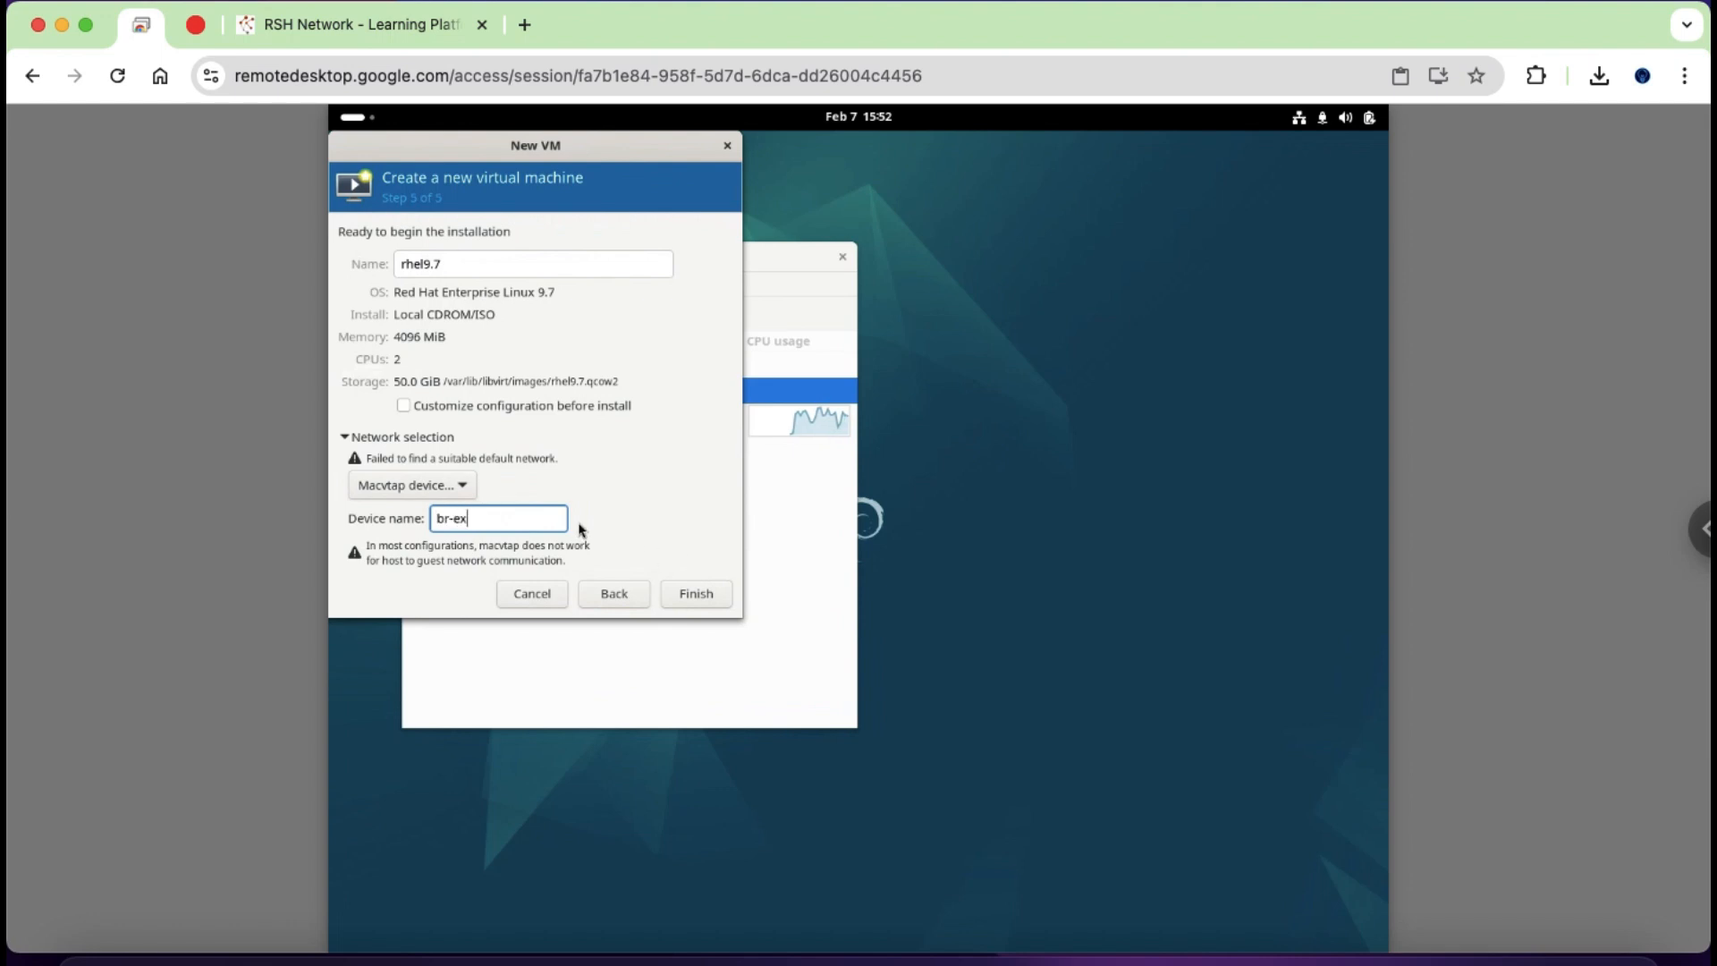
- Enable customizing the configuration before install and try to finish the wizard with the virtual machine name "RHEL 9.7"
{"action": "left_click", "coordinate": [481, 407]}
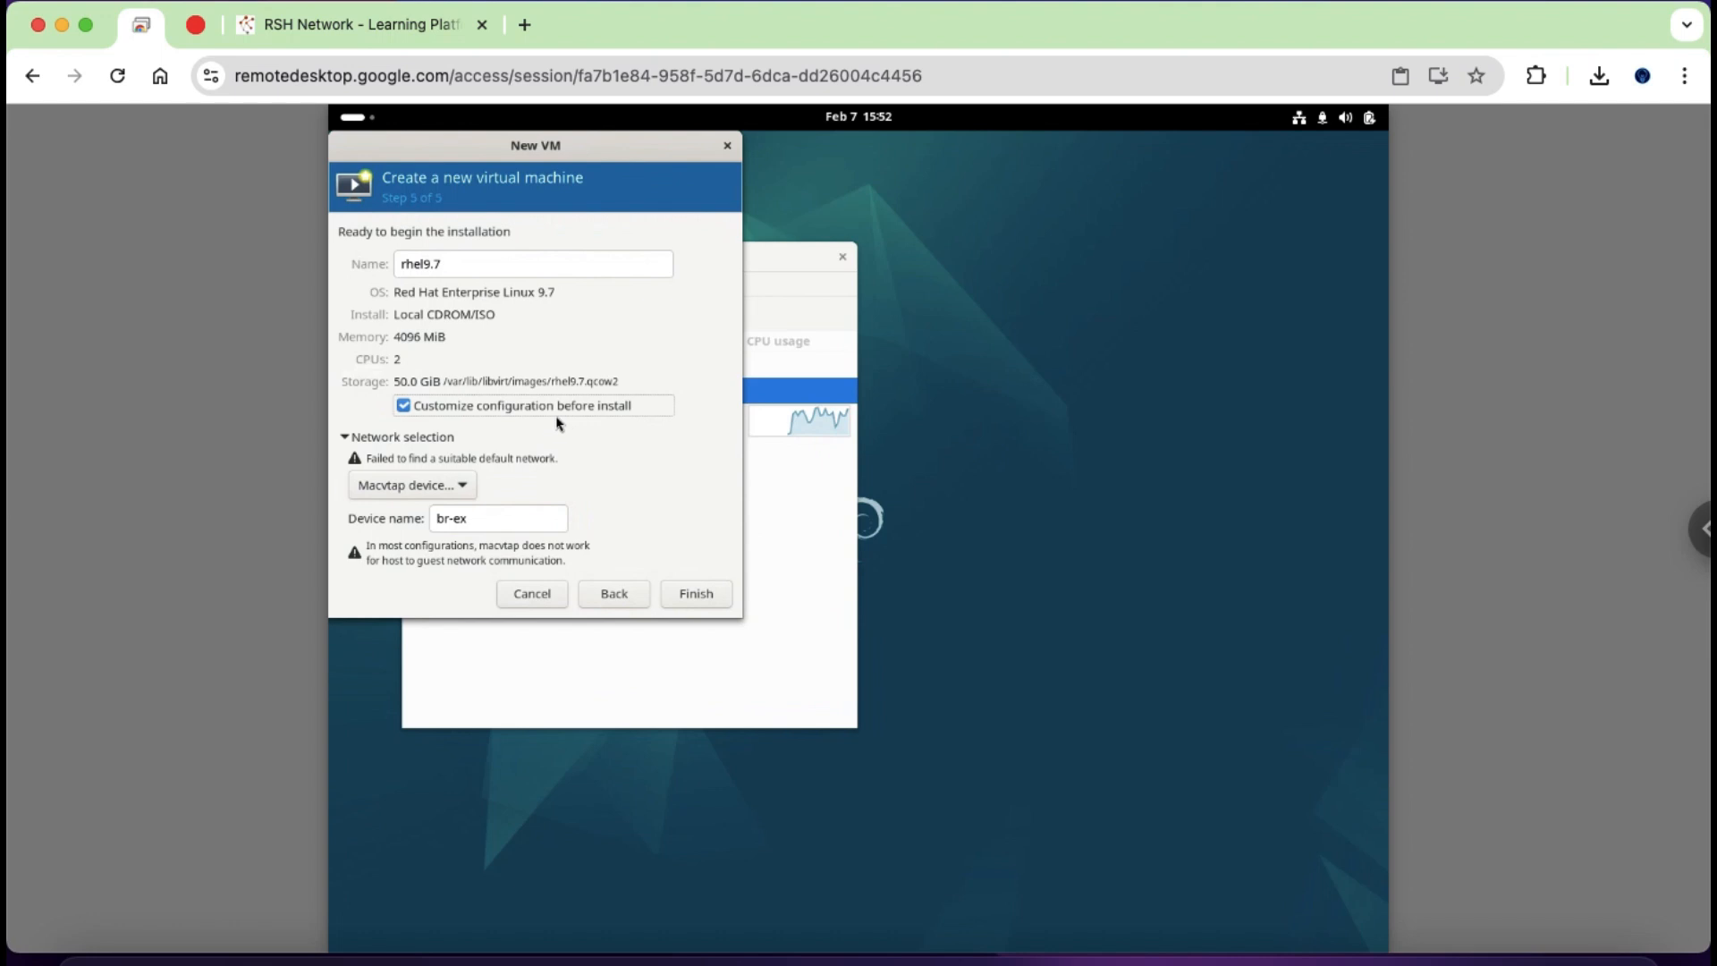
{"action": "left_click", "coordinate": [470, 266]}
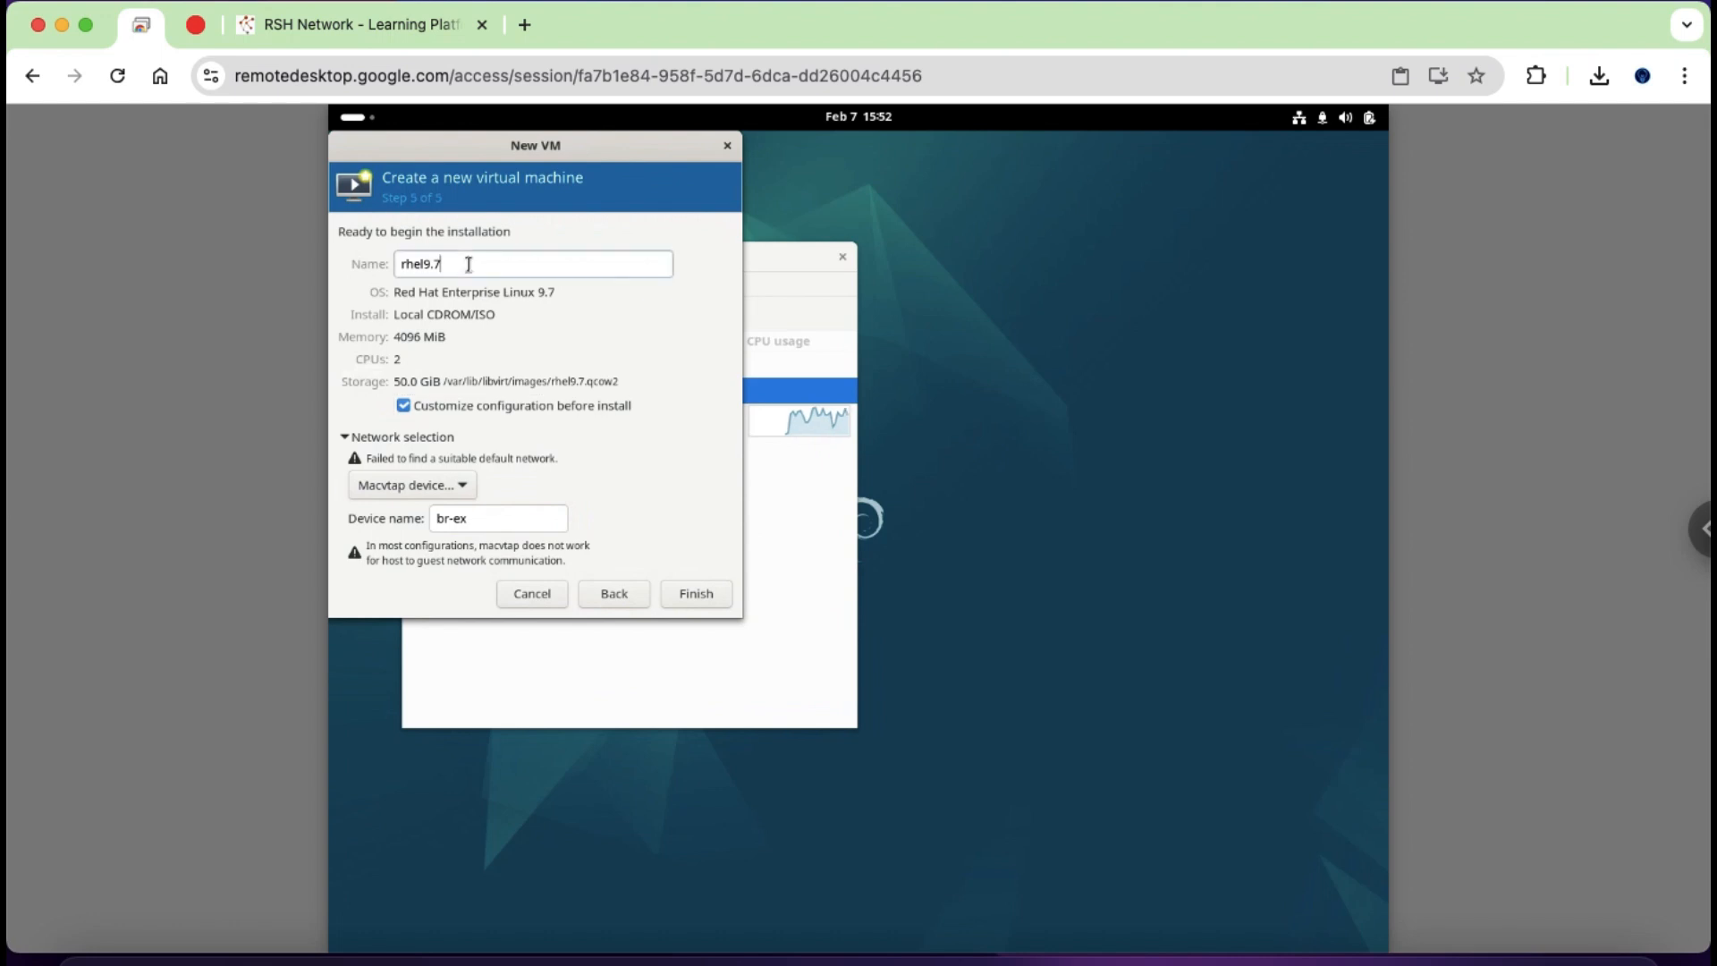
{"action": "triple_click", "coordinate": [470, 264]}
{"action": "type", "text": "R"}
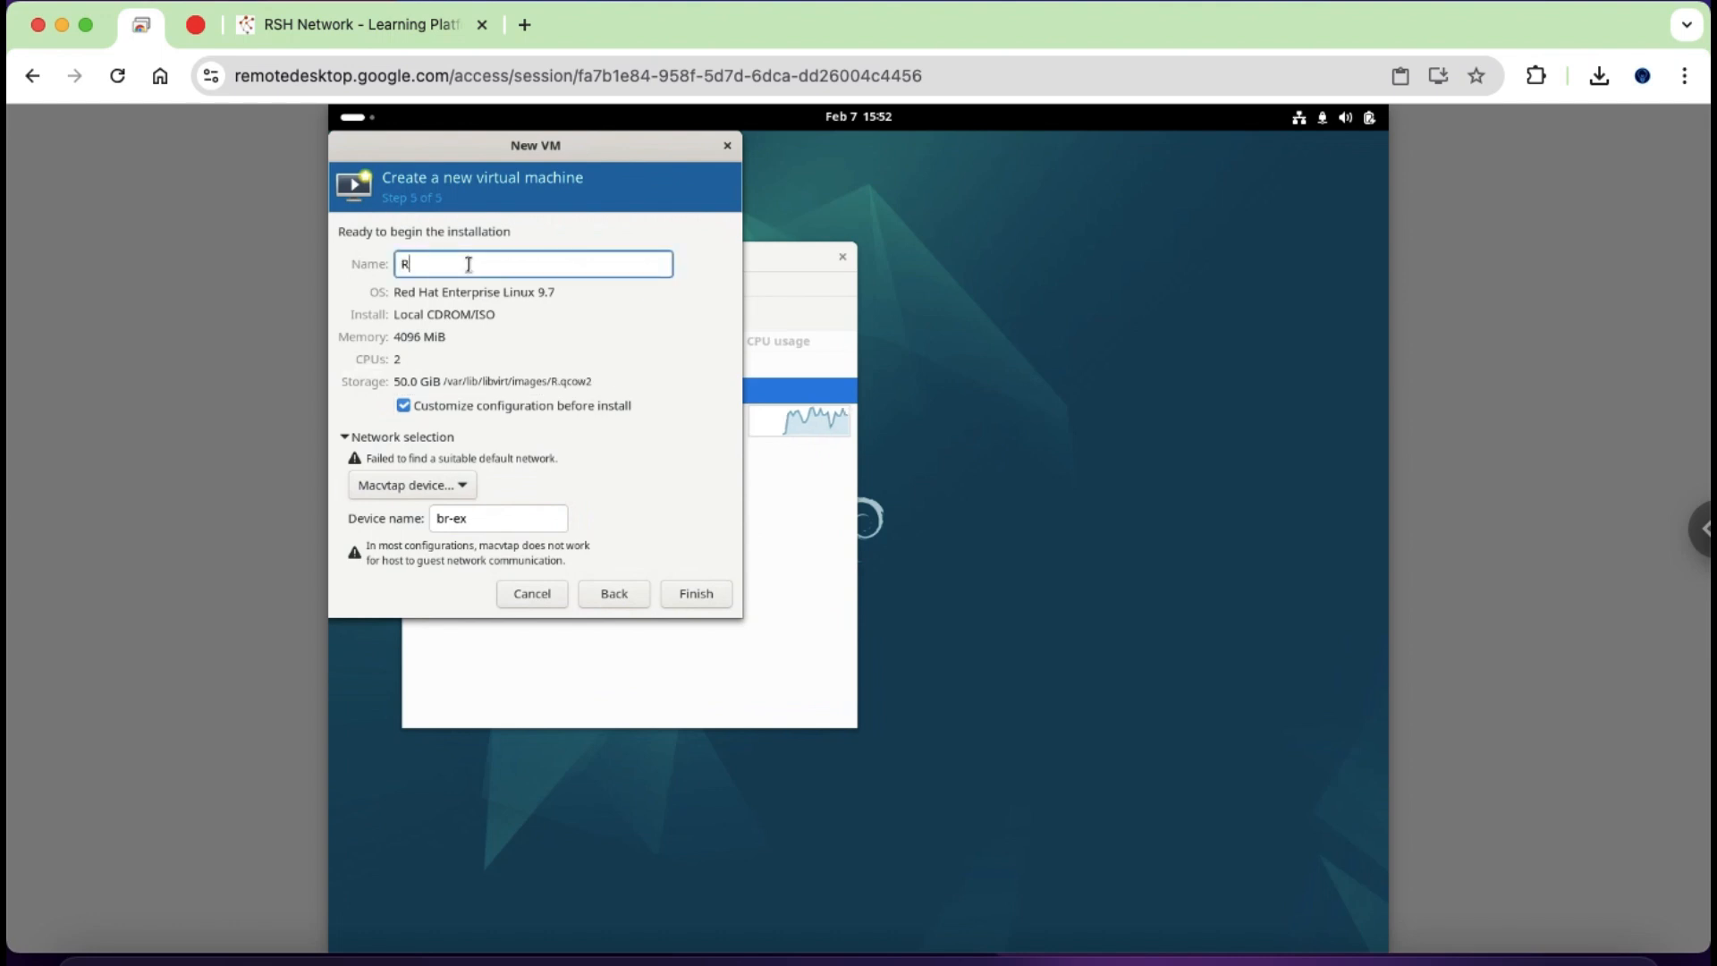
{"action": "type", "text": "HEL 9.7"}
{"action": "left_click", "coordinate": [697, 594]}
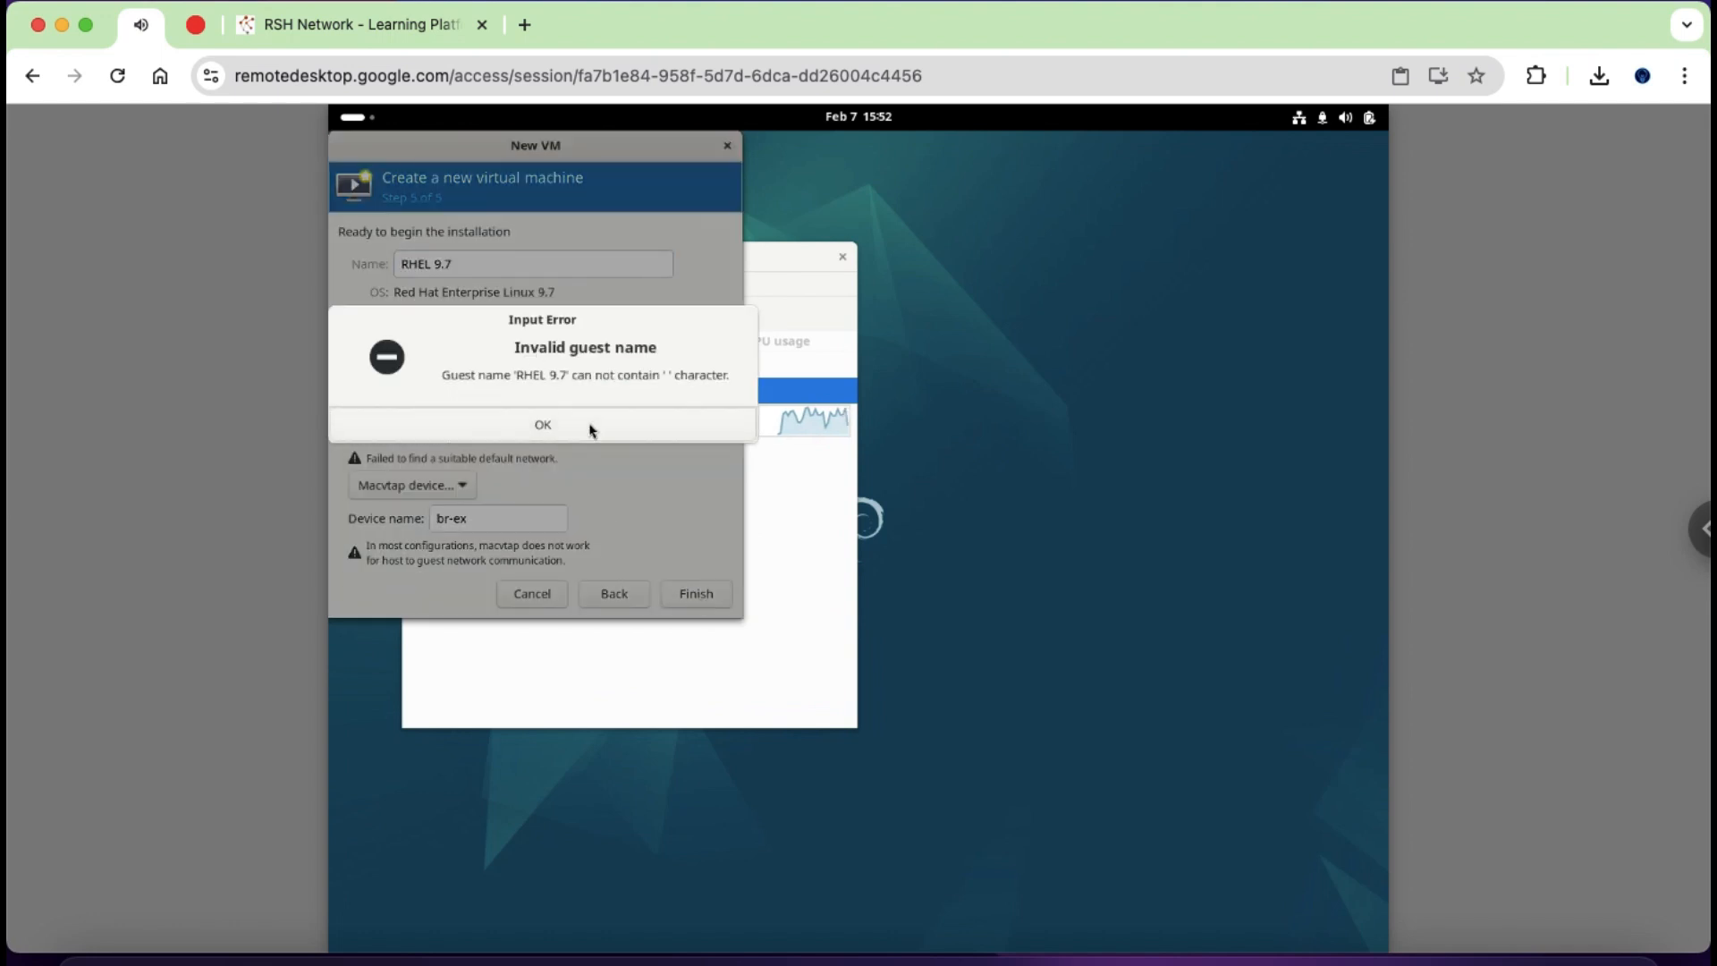
- Dismiss the error, change the virtual machine's name to RHEL9.7 without a space, and finish the wizard
{"action": "left_click", "coordinate": [629, 435]}
{"action": "left_click", "coordinate": [434, 264]}
{"action": "key", "text": "BackSpace"}
{"action": "left_click", "coordinate": [715, 598]}
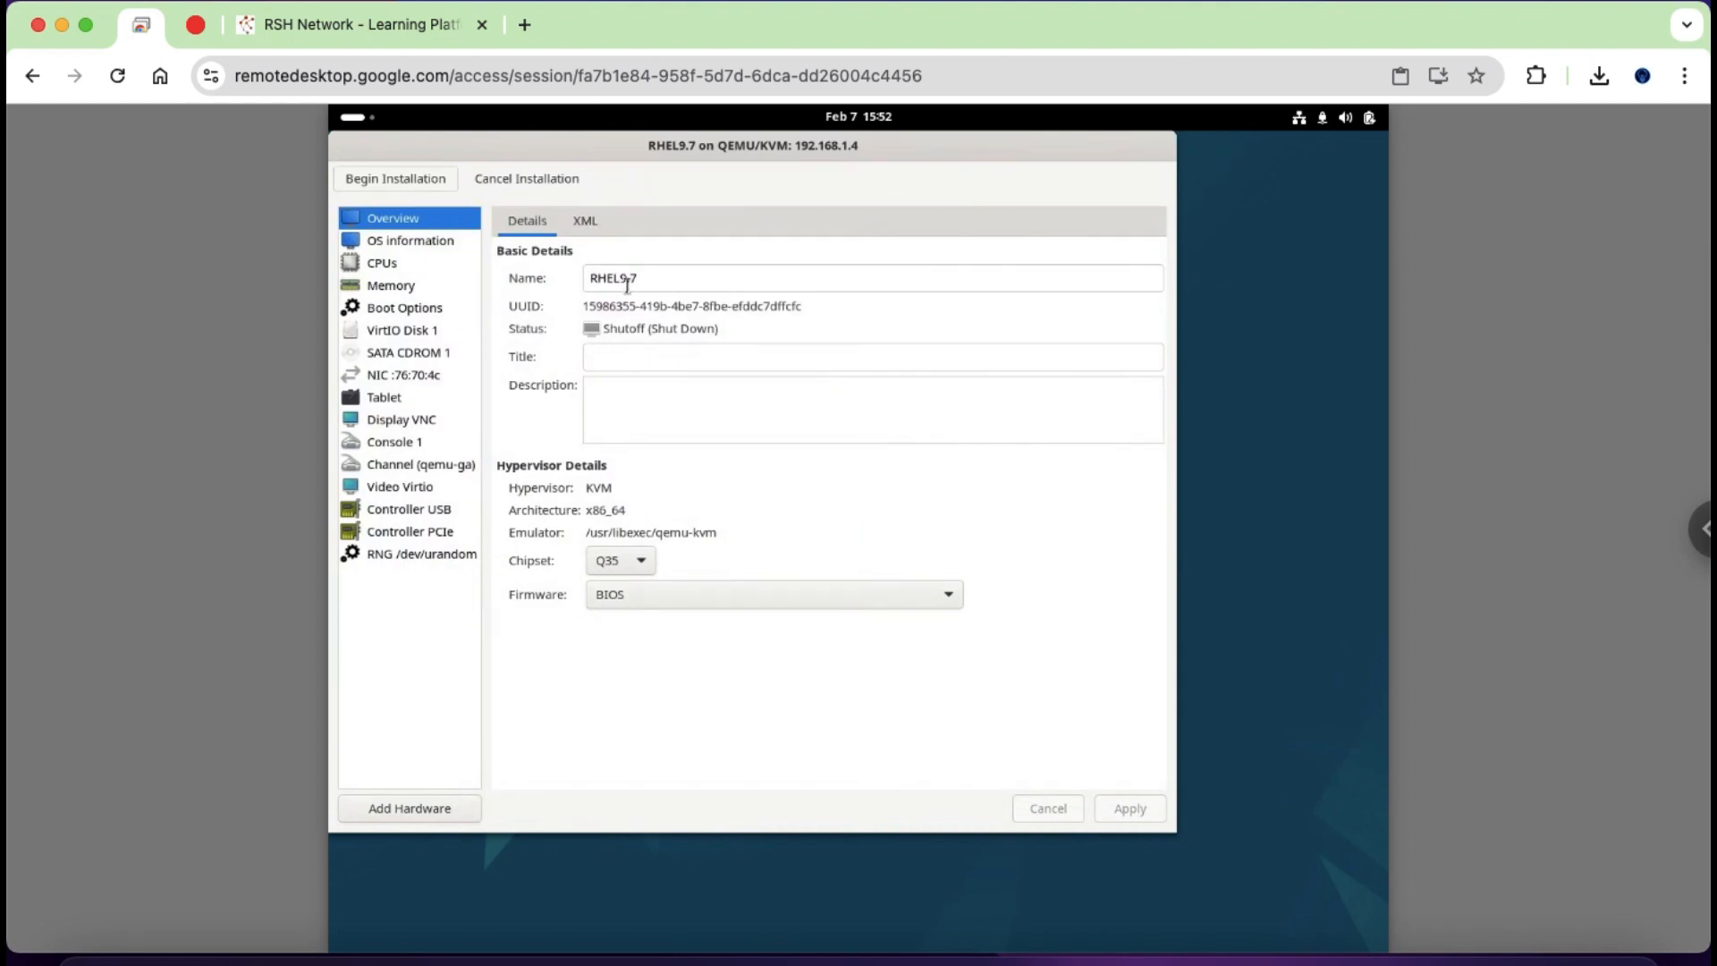
- Review the NIC settings, then enable the boot menu and SATA CDROM 1 as a boot device and apply the changes
{"action": "left_click", "coordinate": [416, 377]}
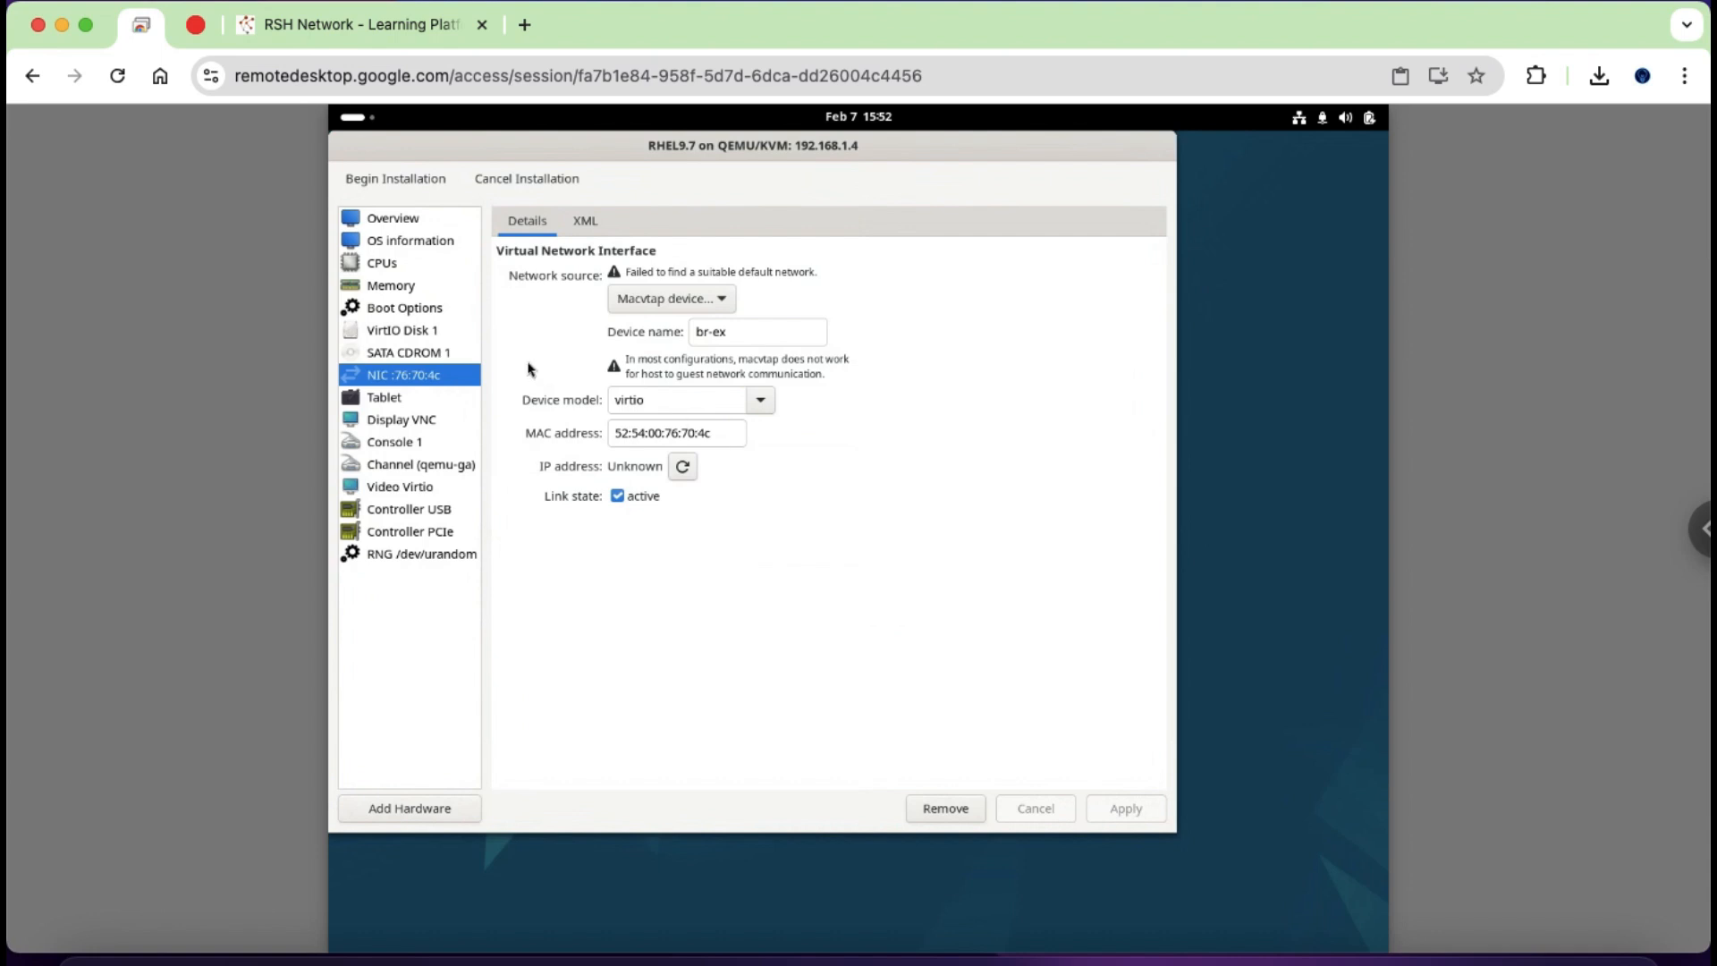
{"action": "left_click", "coordinate": [428, 343]}
{"action": "left_click", "coordinate": [411, 309]}
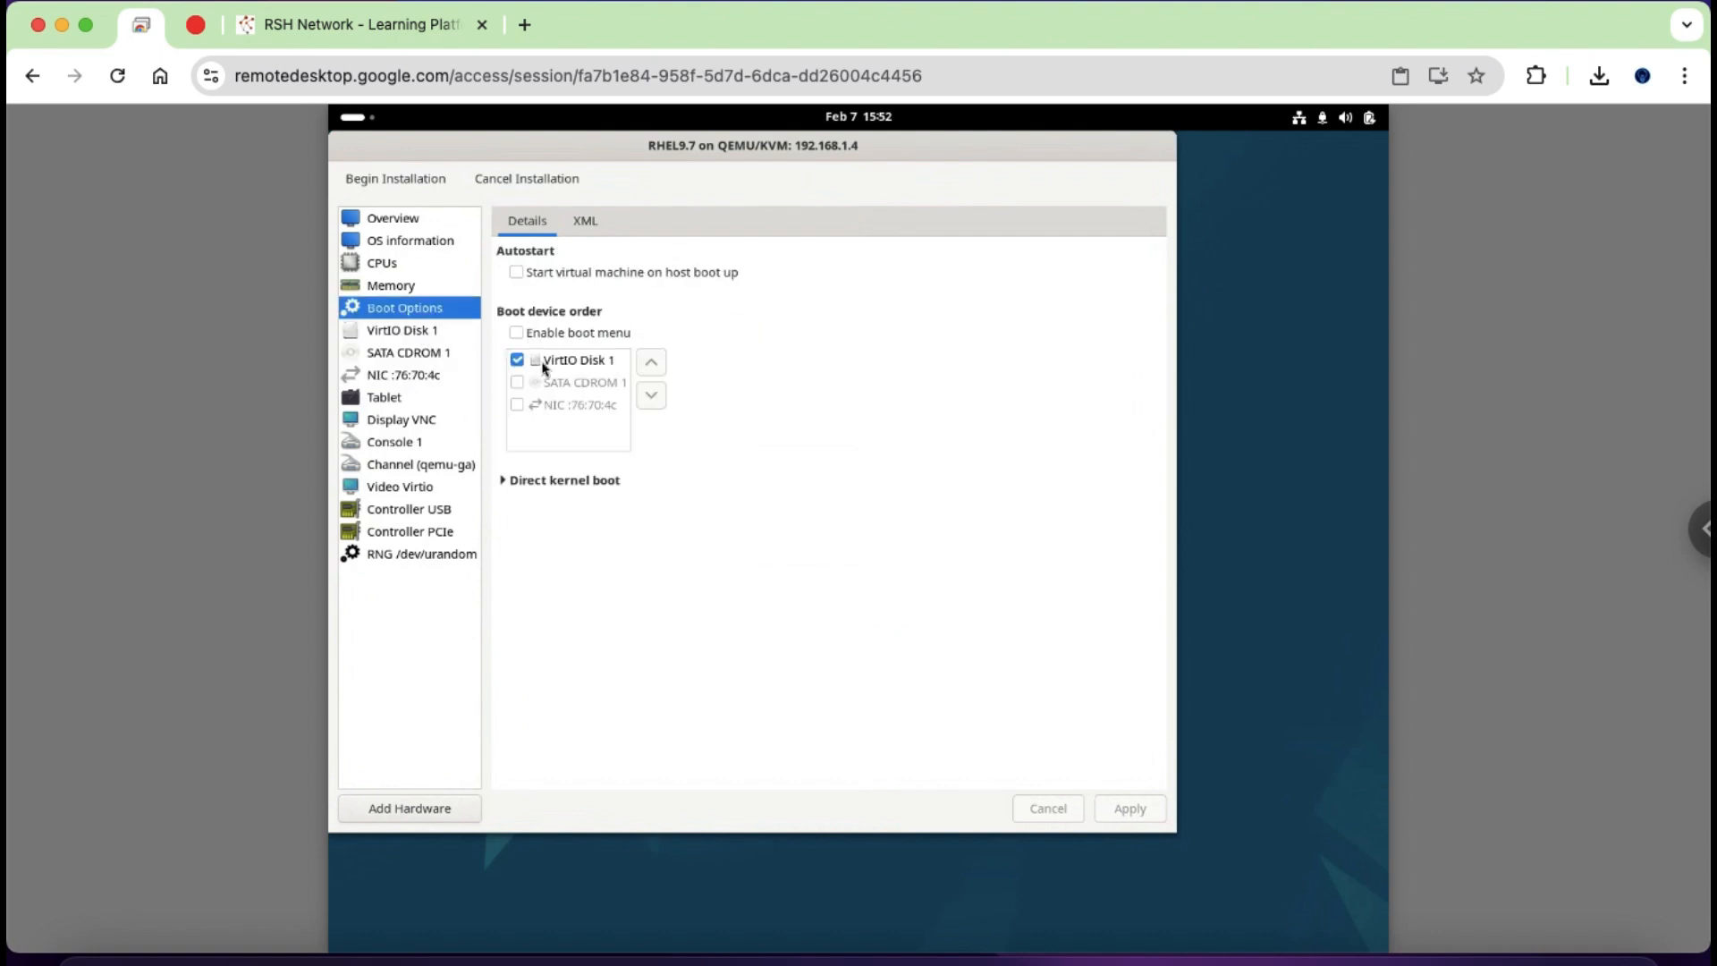
{"action": "left_click", "coordinate": [516, 331]}
{"action": "left_click", "coordinate": [517, 382]}
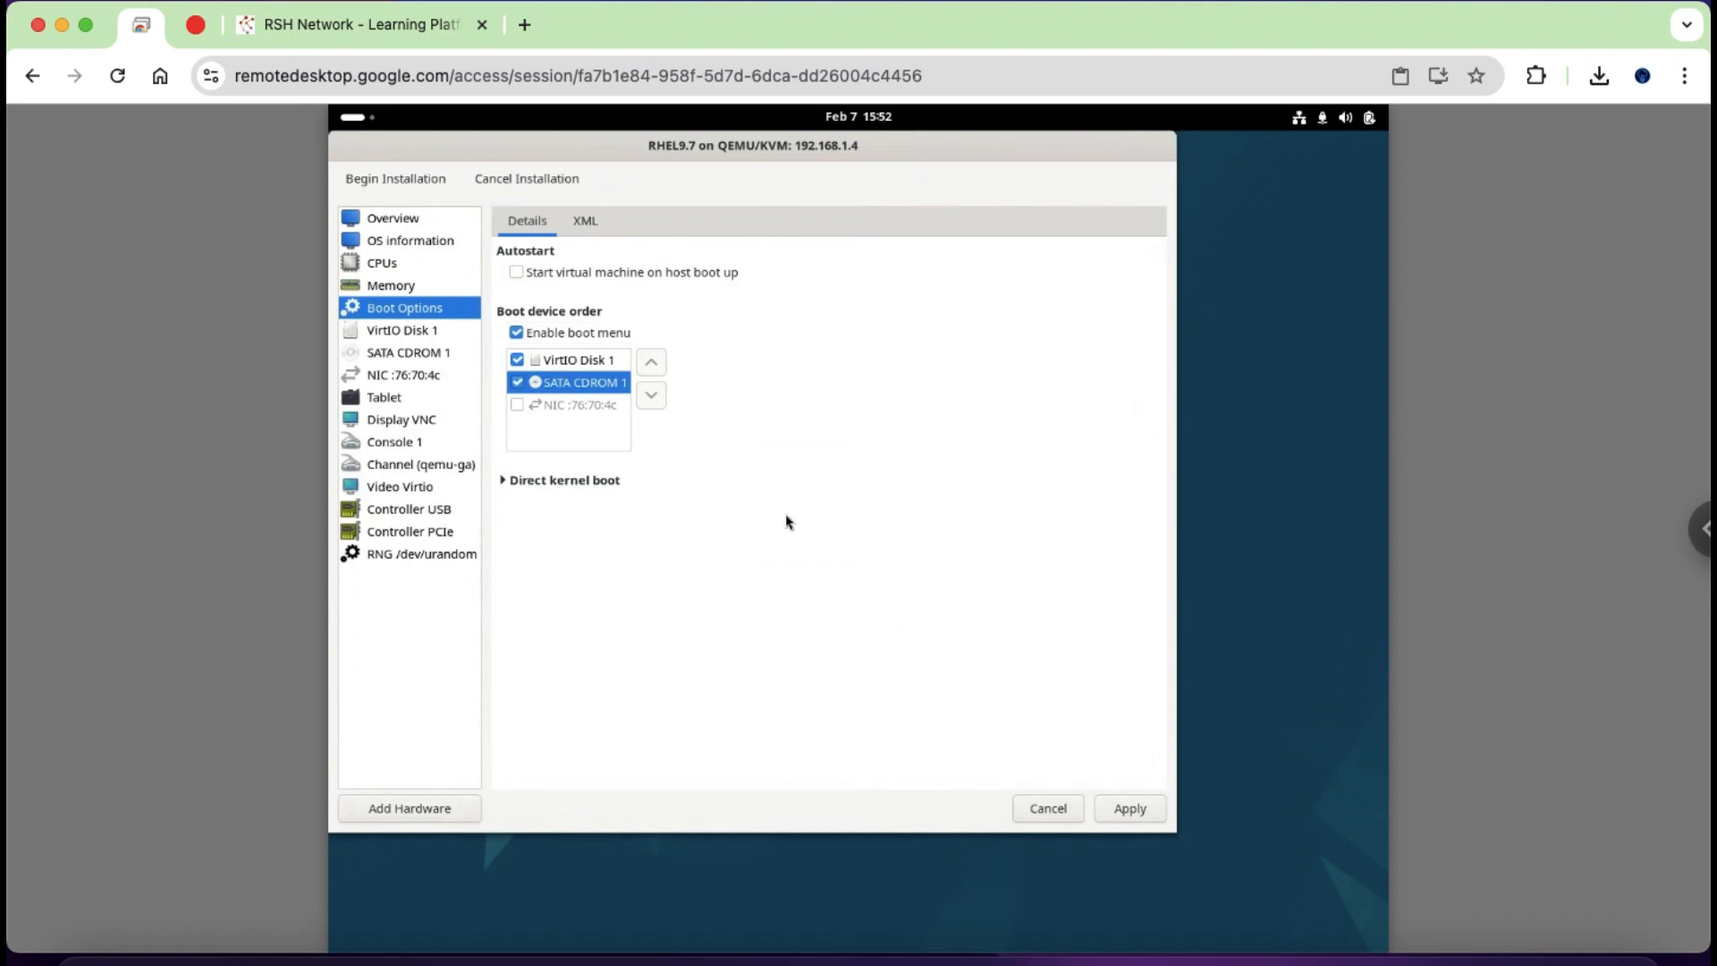
{"action": "left_click", "coordinate": [1129, 809]}
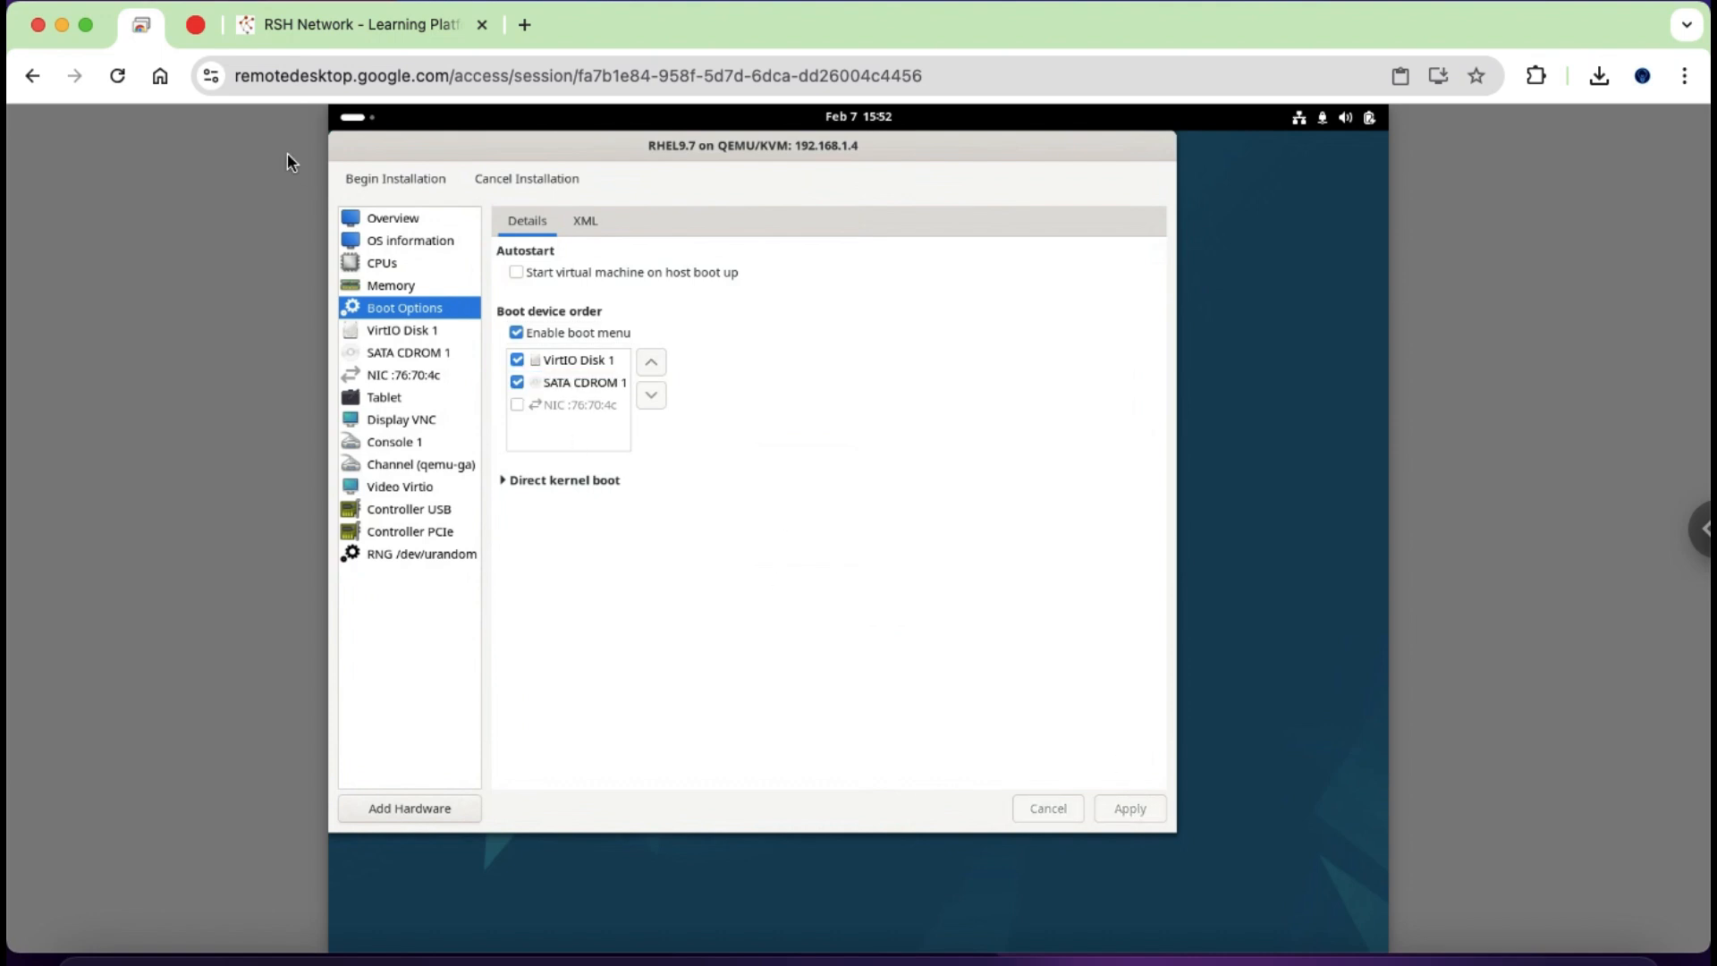
- Begin the installation of the RHEL9.7 virtual machine and maximize its console window, giving it input focus
{"action": "left_click", "coordinate": [381, 182]}
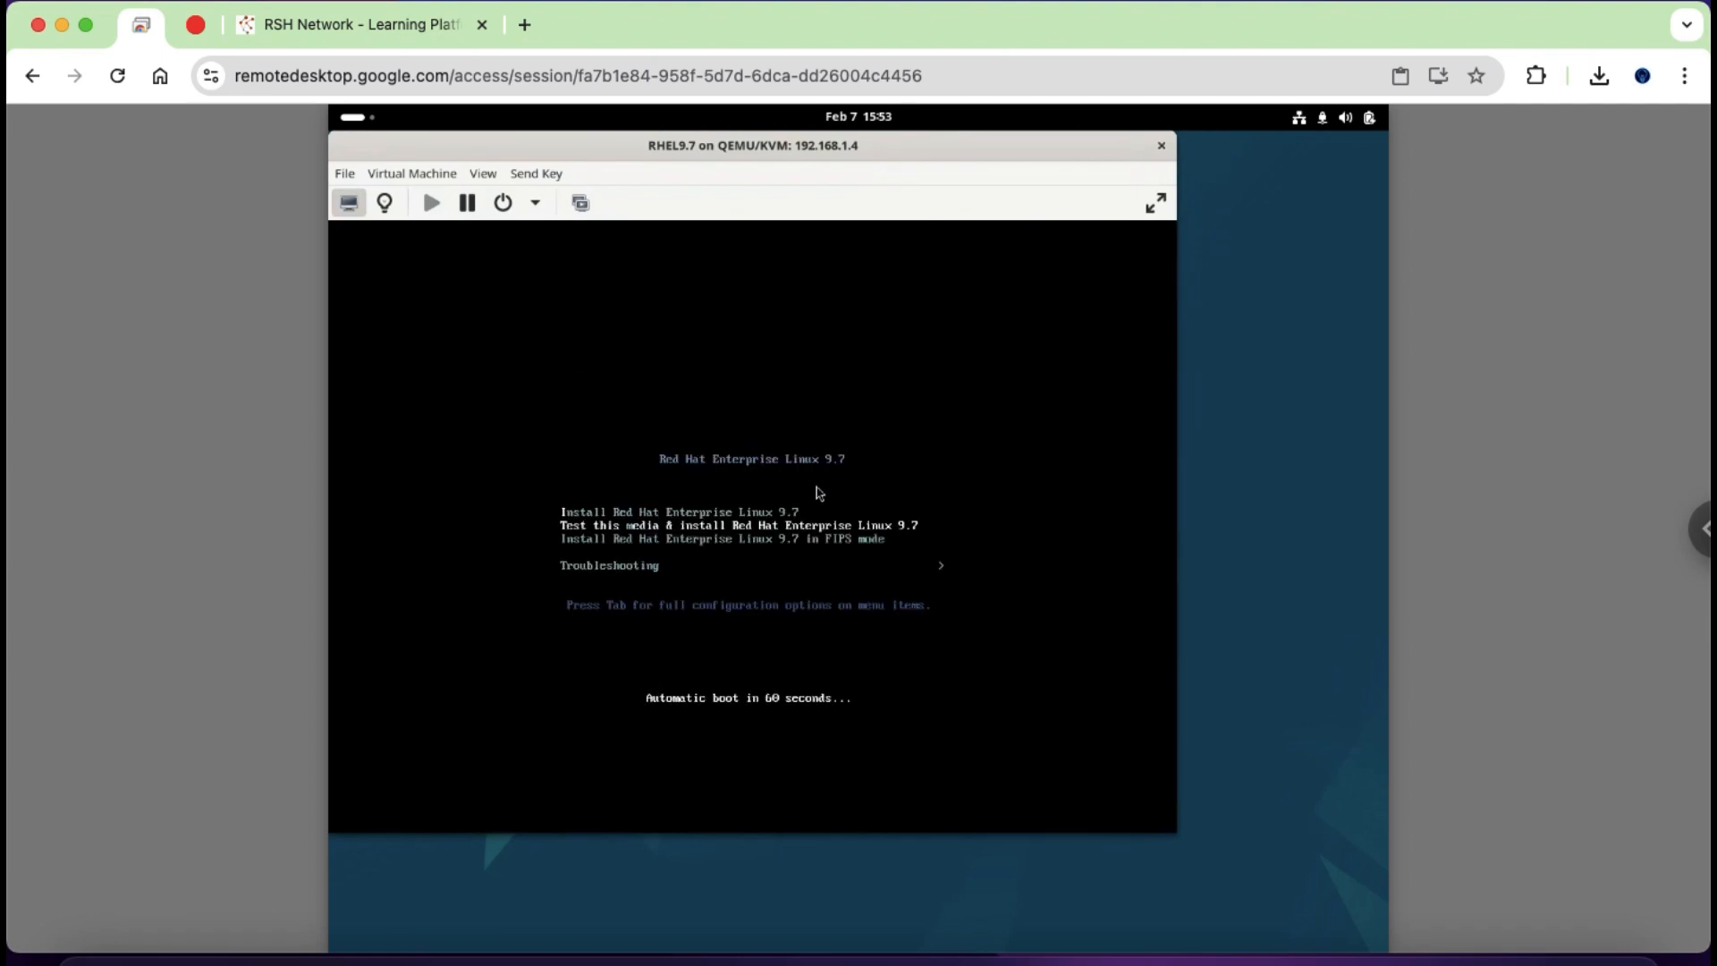
{"action": "double_click", "coordinate": [1083, 150]}
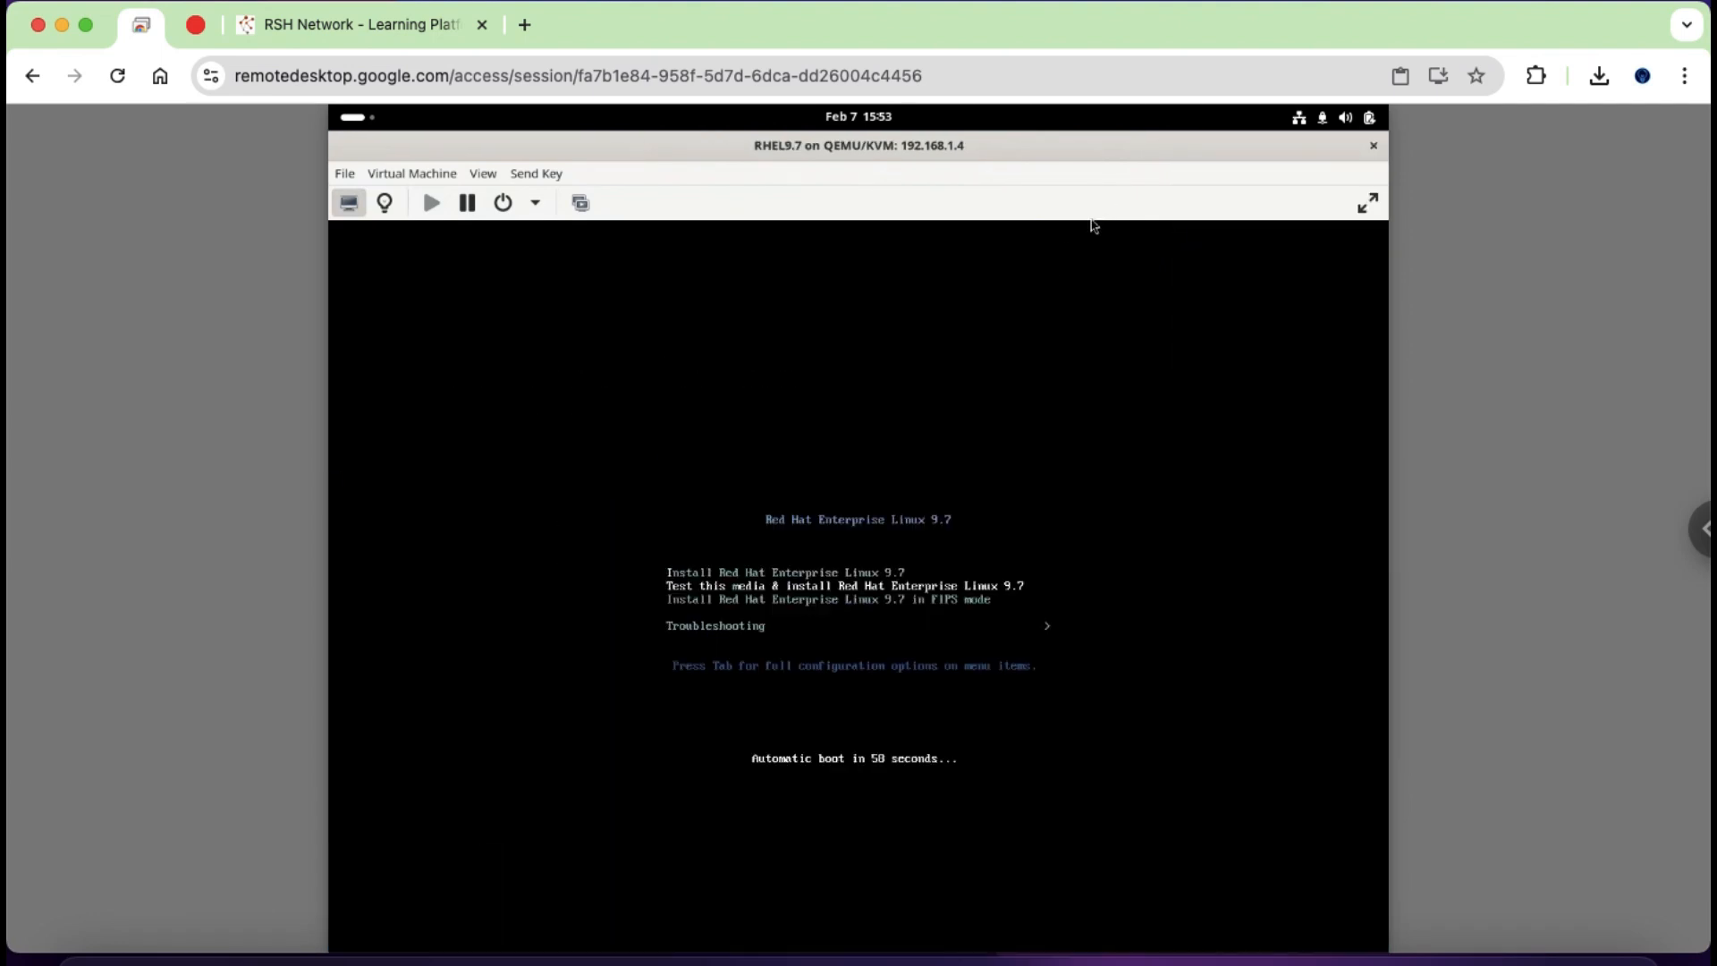
{"action": "left_click", "coordinate": [1078, 329]}
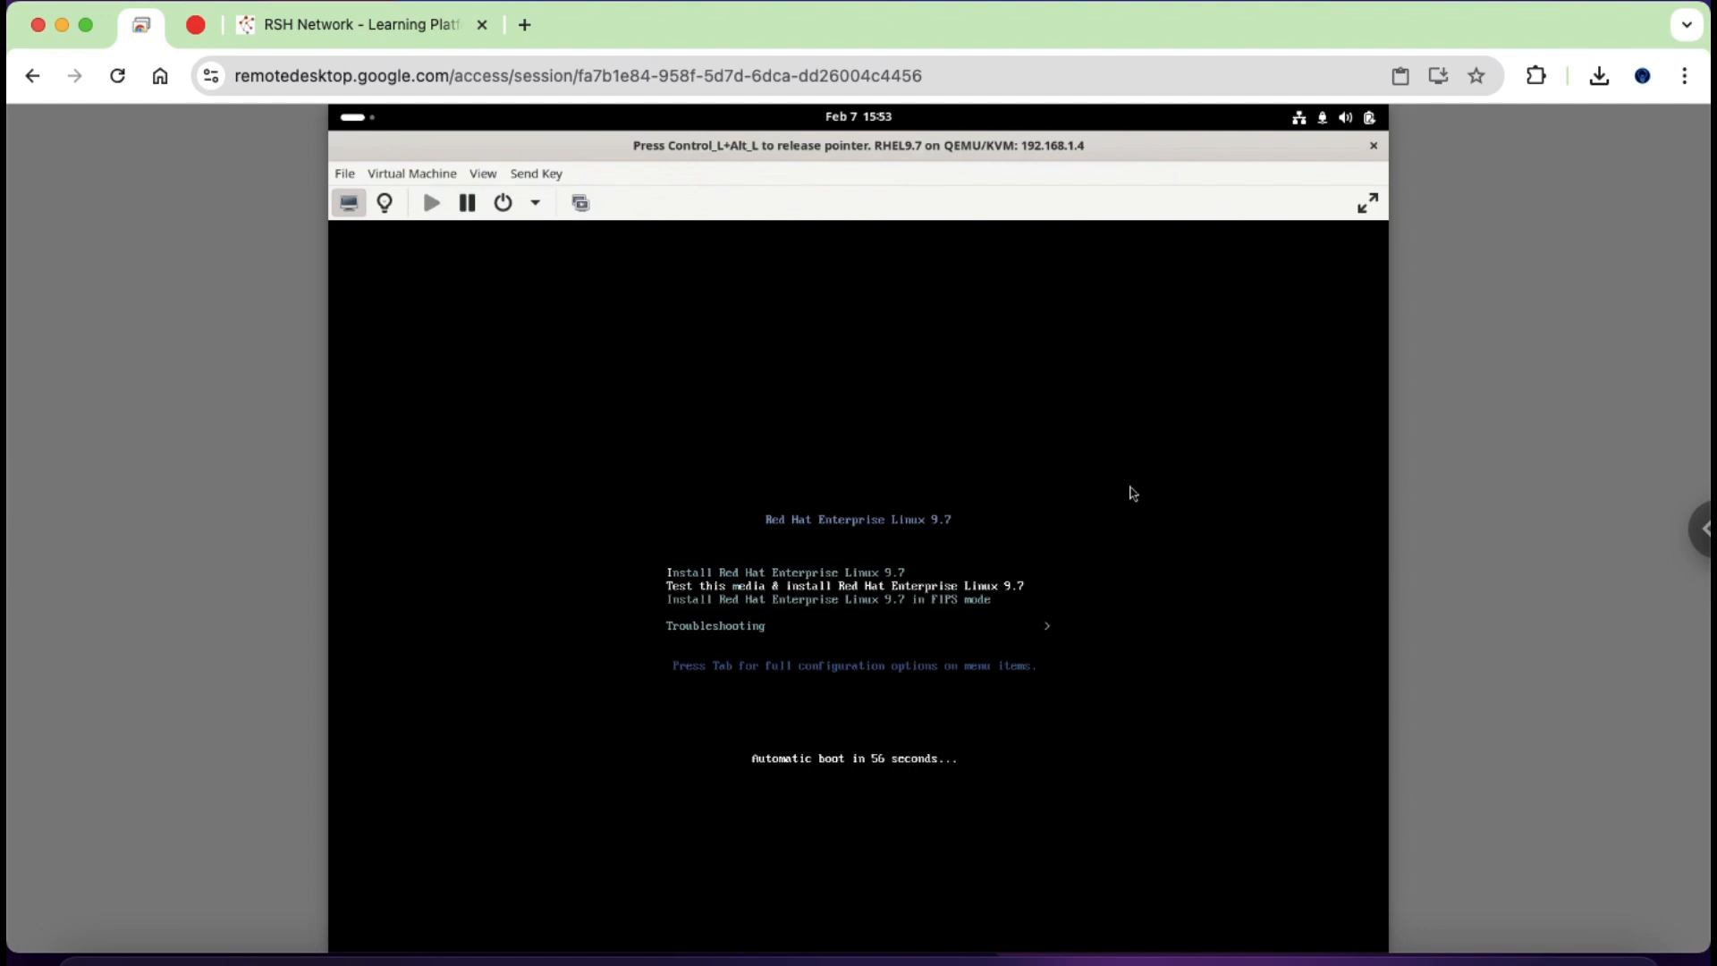
- Go through the installer's boot menu entries and the Troubleshooting submenu options, and return to the main boot menu
{"action": "key", "text": "Up"}
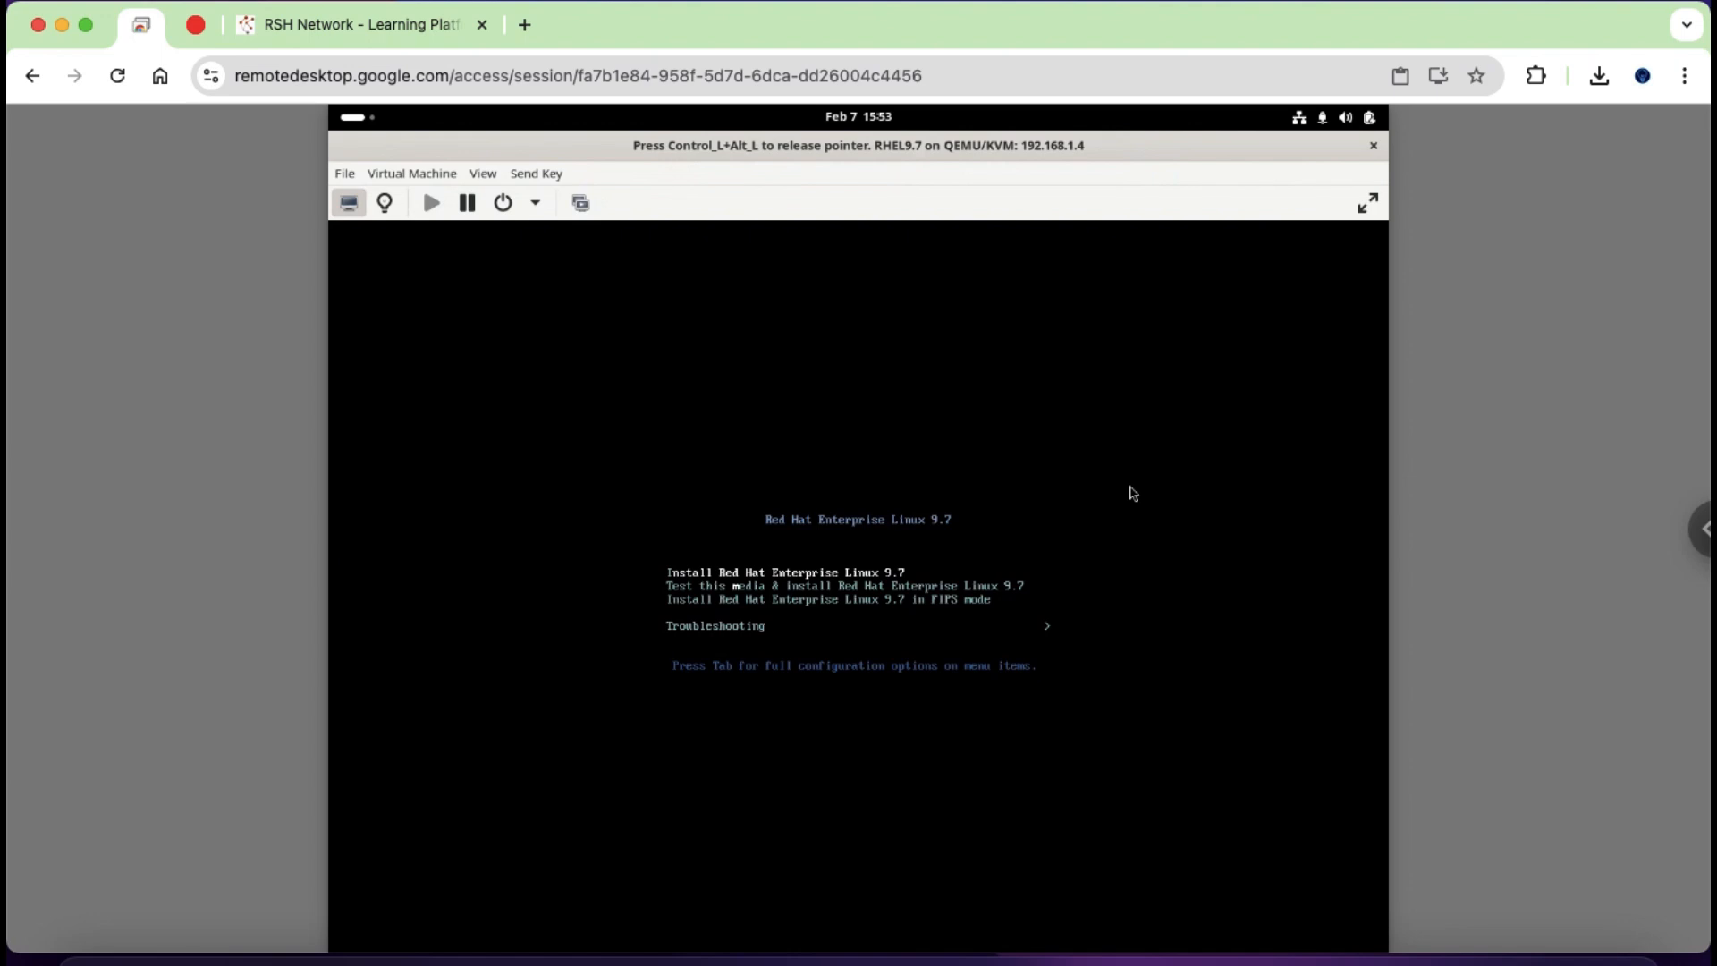
{"action": "key", "text": "Down"}
{"action": "key", "text": "Down"}
{"action": "key", "text": "Down"}
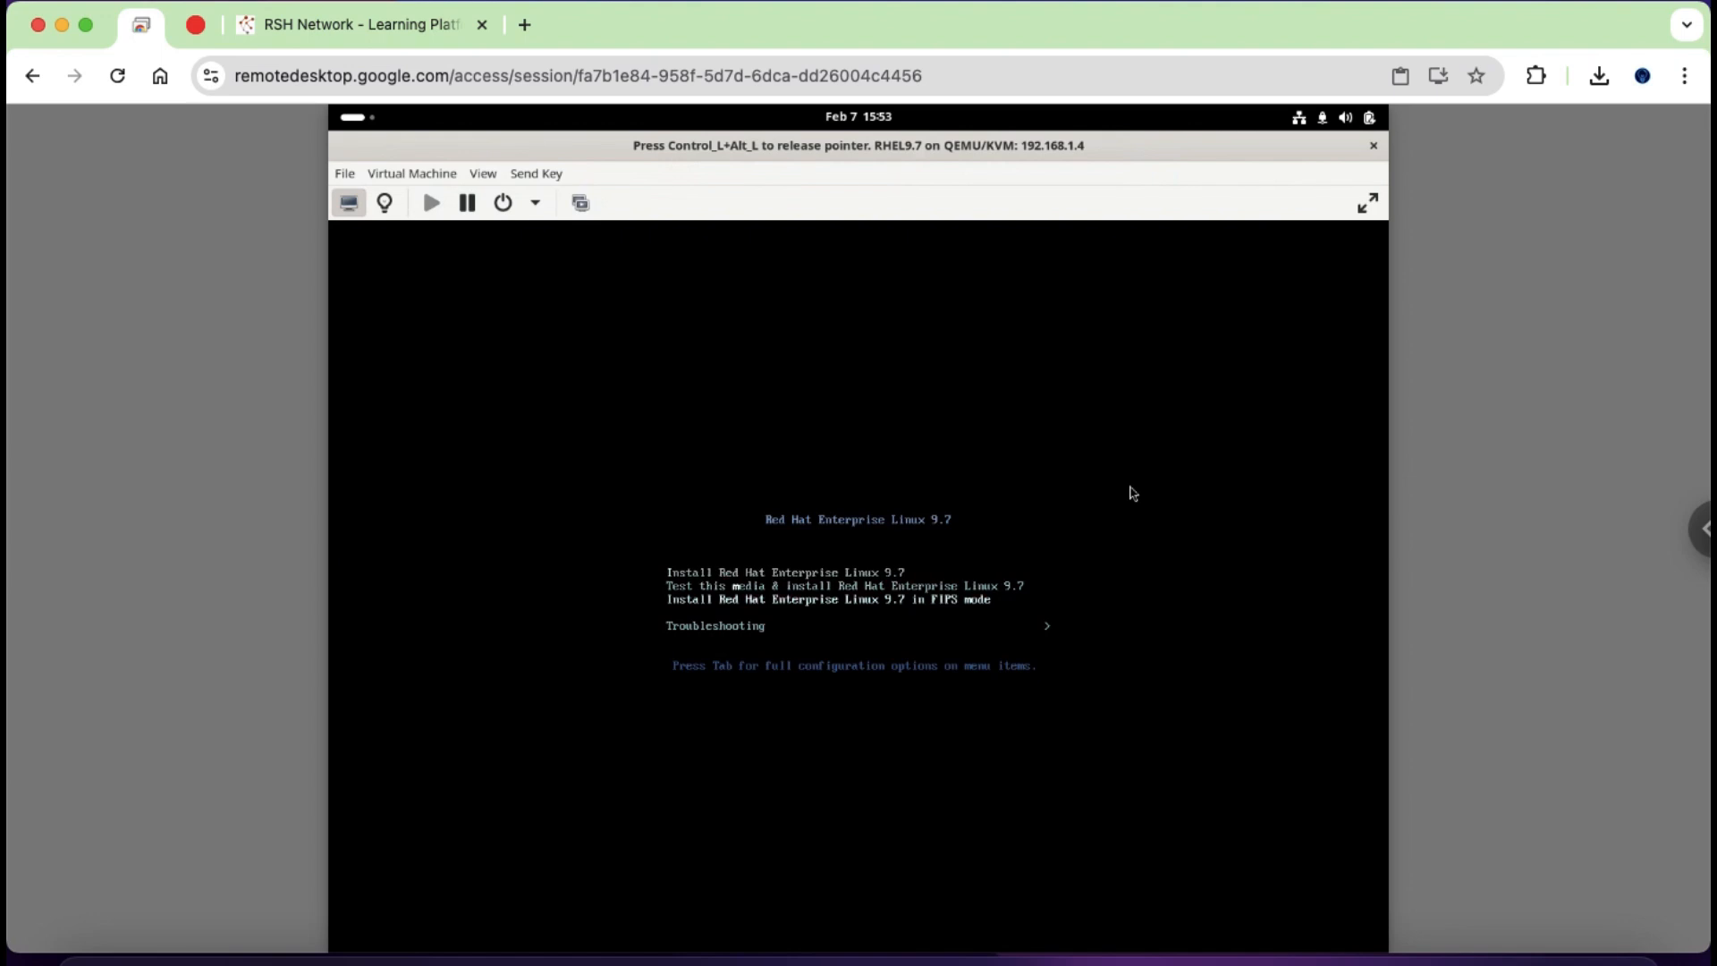
{"action": "key", "text": "Return"}
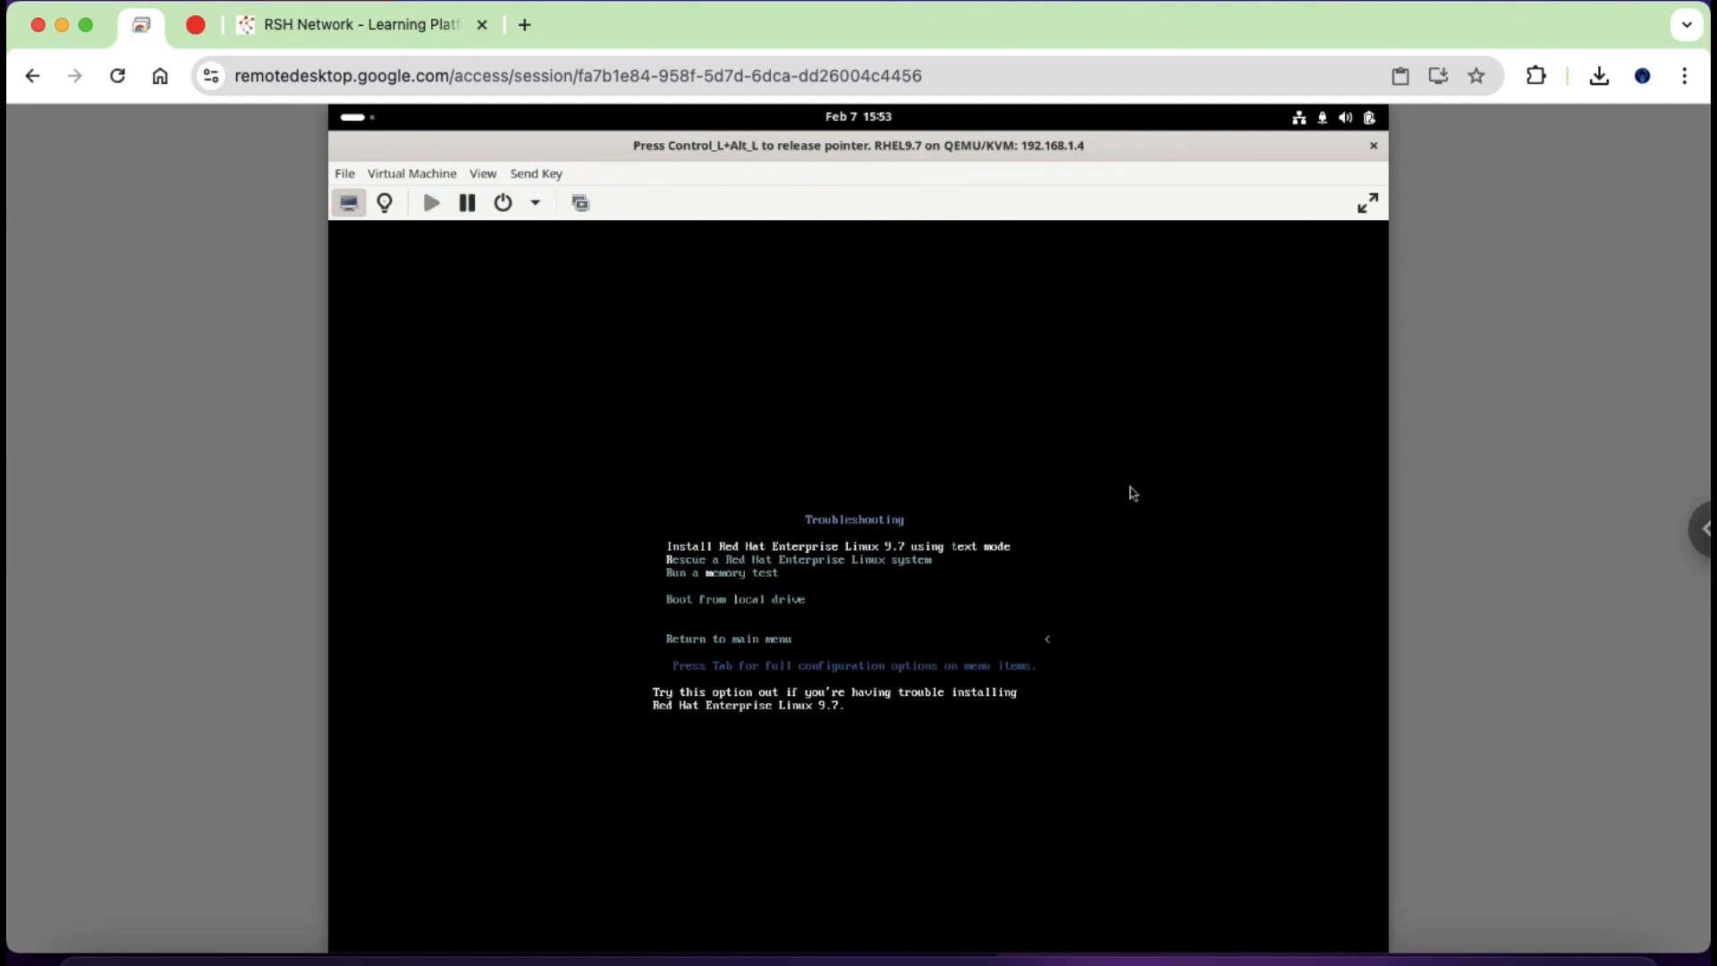
{"action": "key", "text": "Down"}
{"action": "key", "text": "Down"}
{"action": "key", "text": "Down"}
{"action": "key", "text": "Down"}
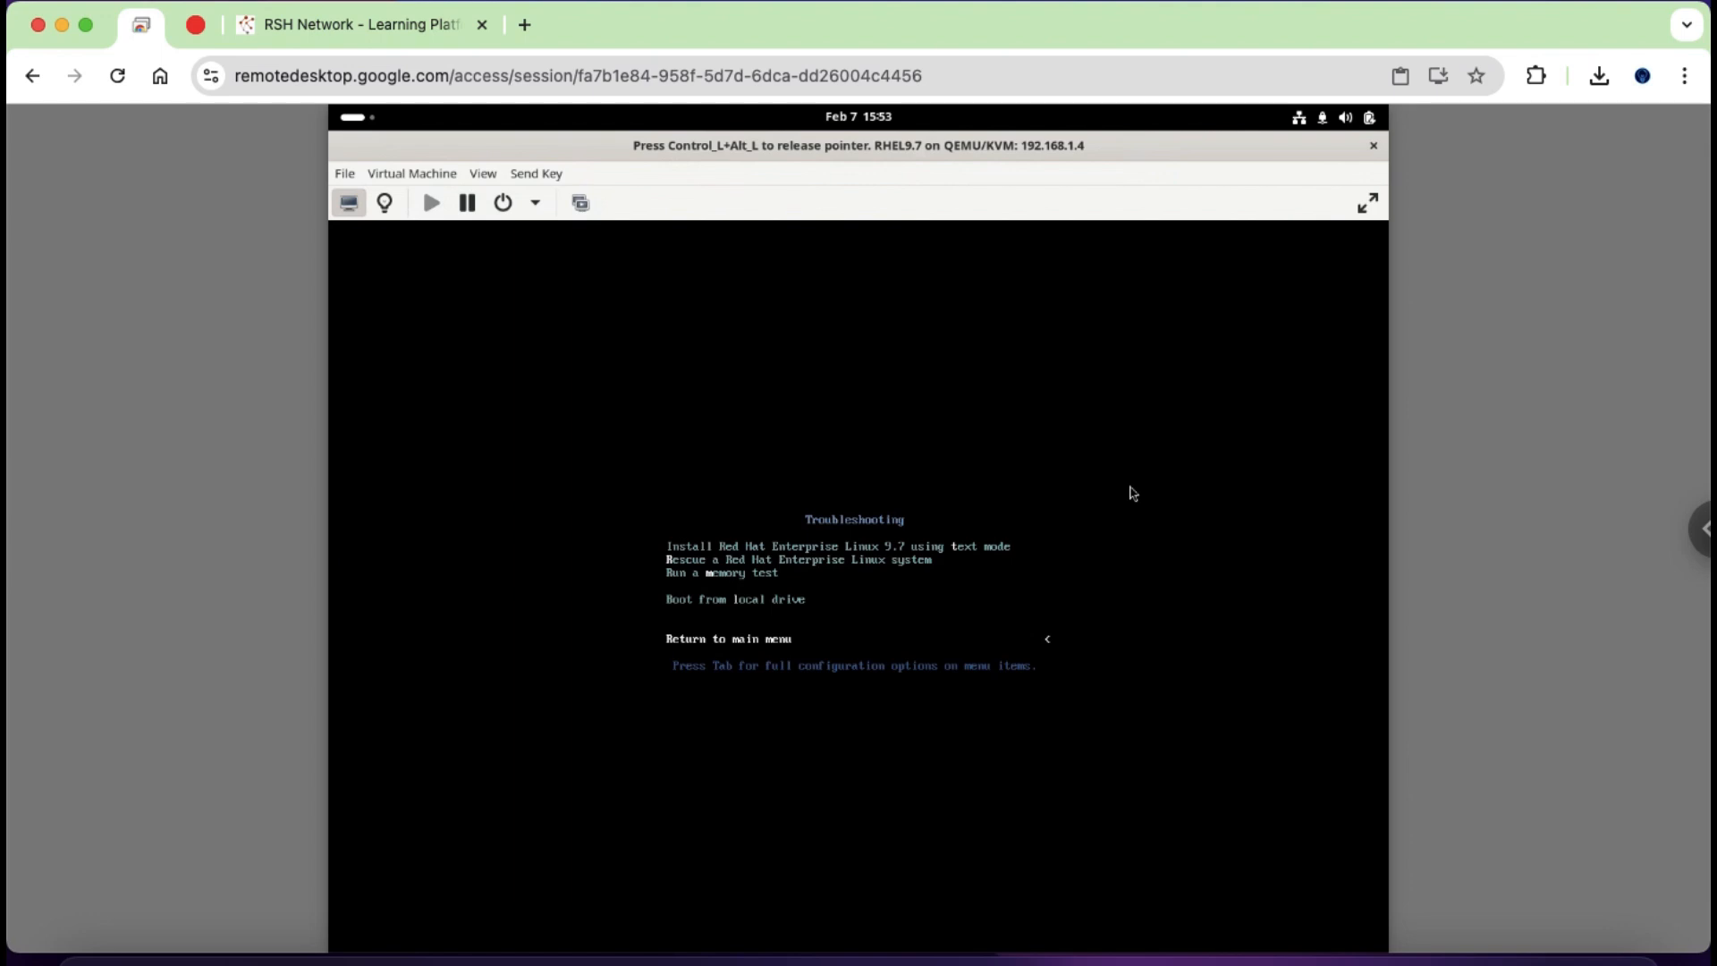
{"action": "key", "text": "Return"}
- Boot with "Test this media & install Red Hat Enterprise Linux 9.7" and abort the media check
{"action": "key", "text": "Up"}
{"action": "key", "text": "Up"}
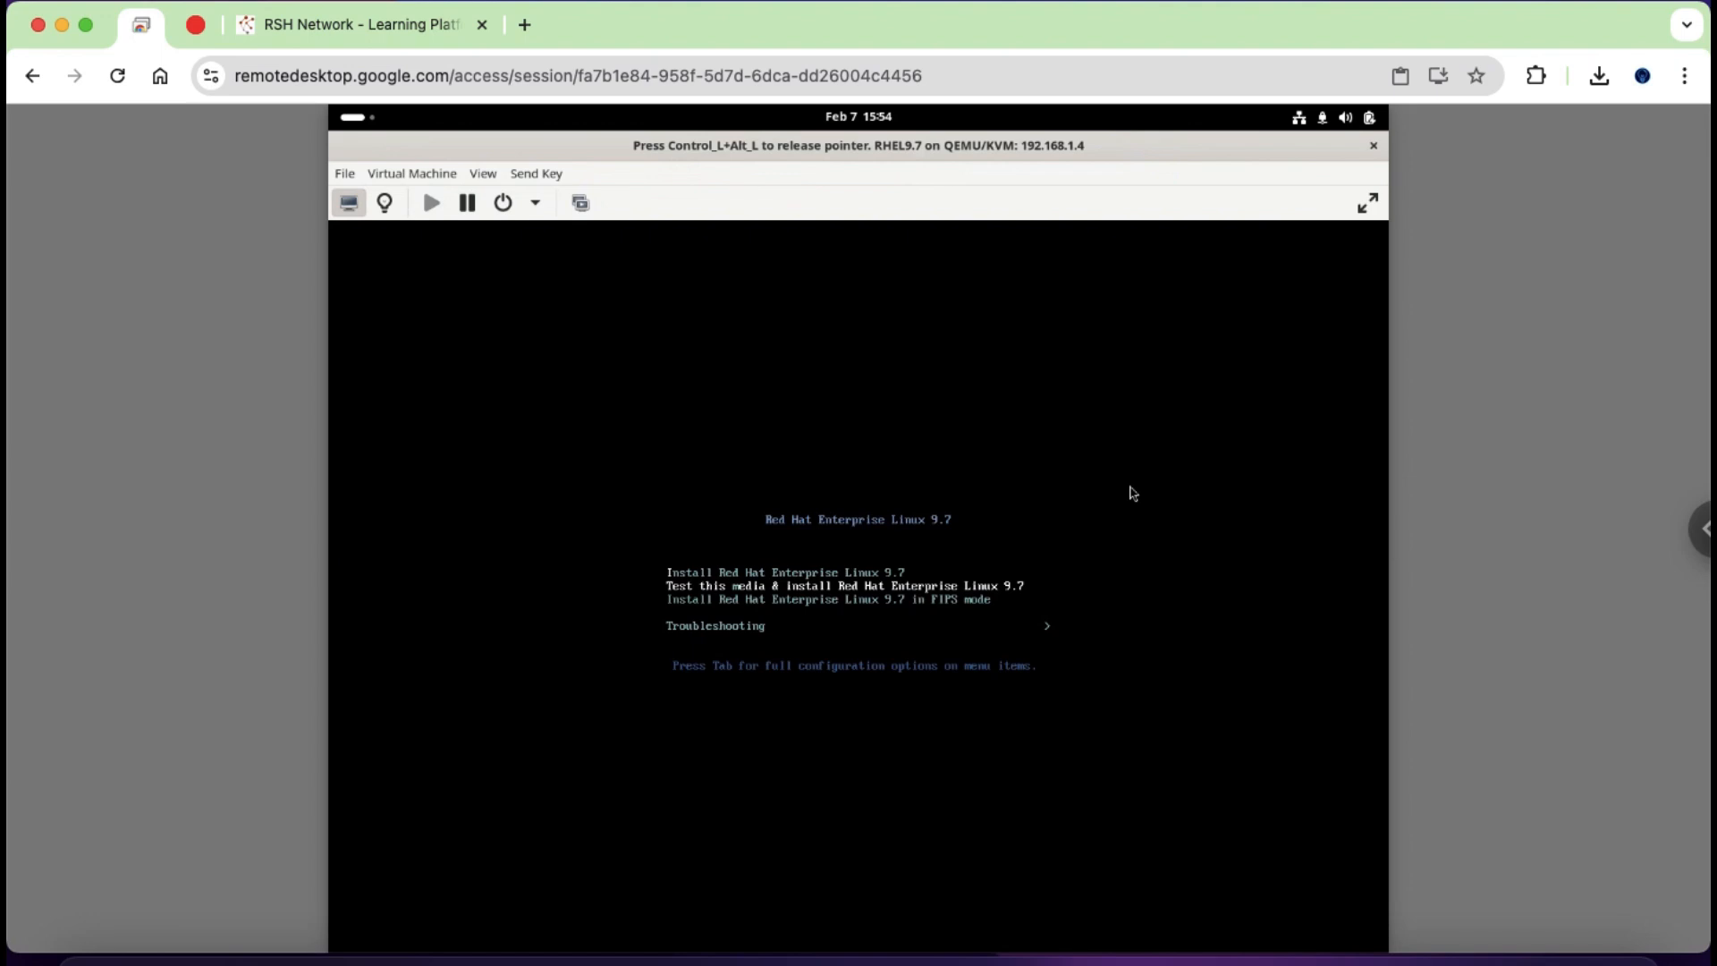
{"action": "key", "text": "Return"}
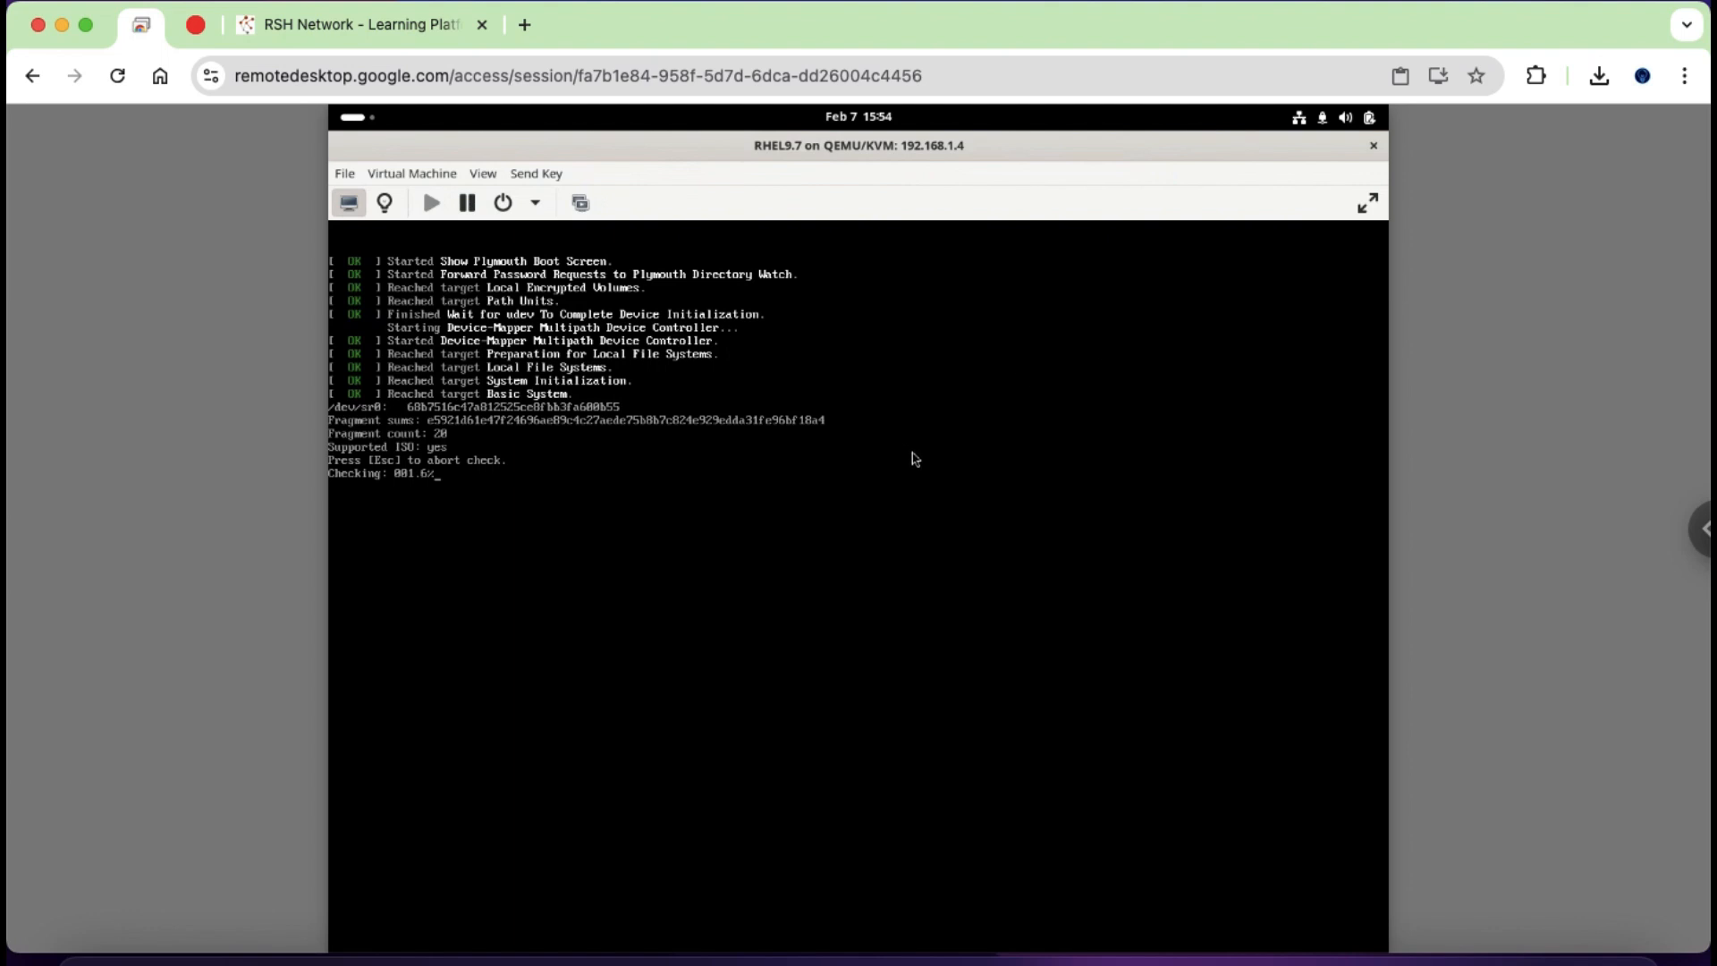
{"action": "key", "text": "Escape"}
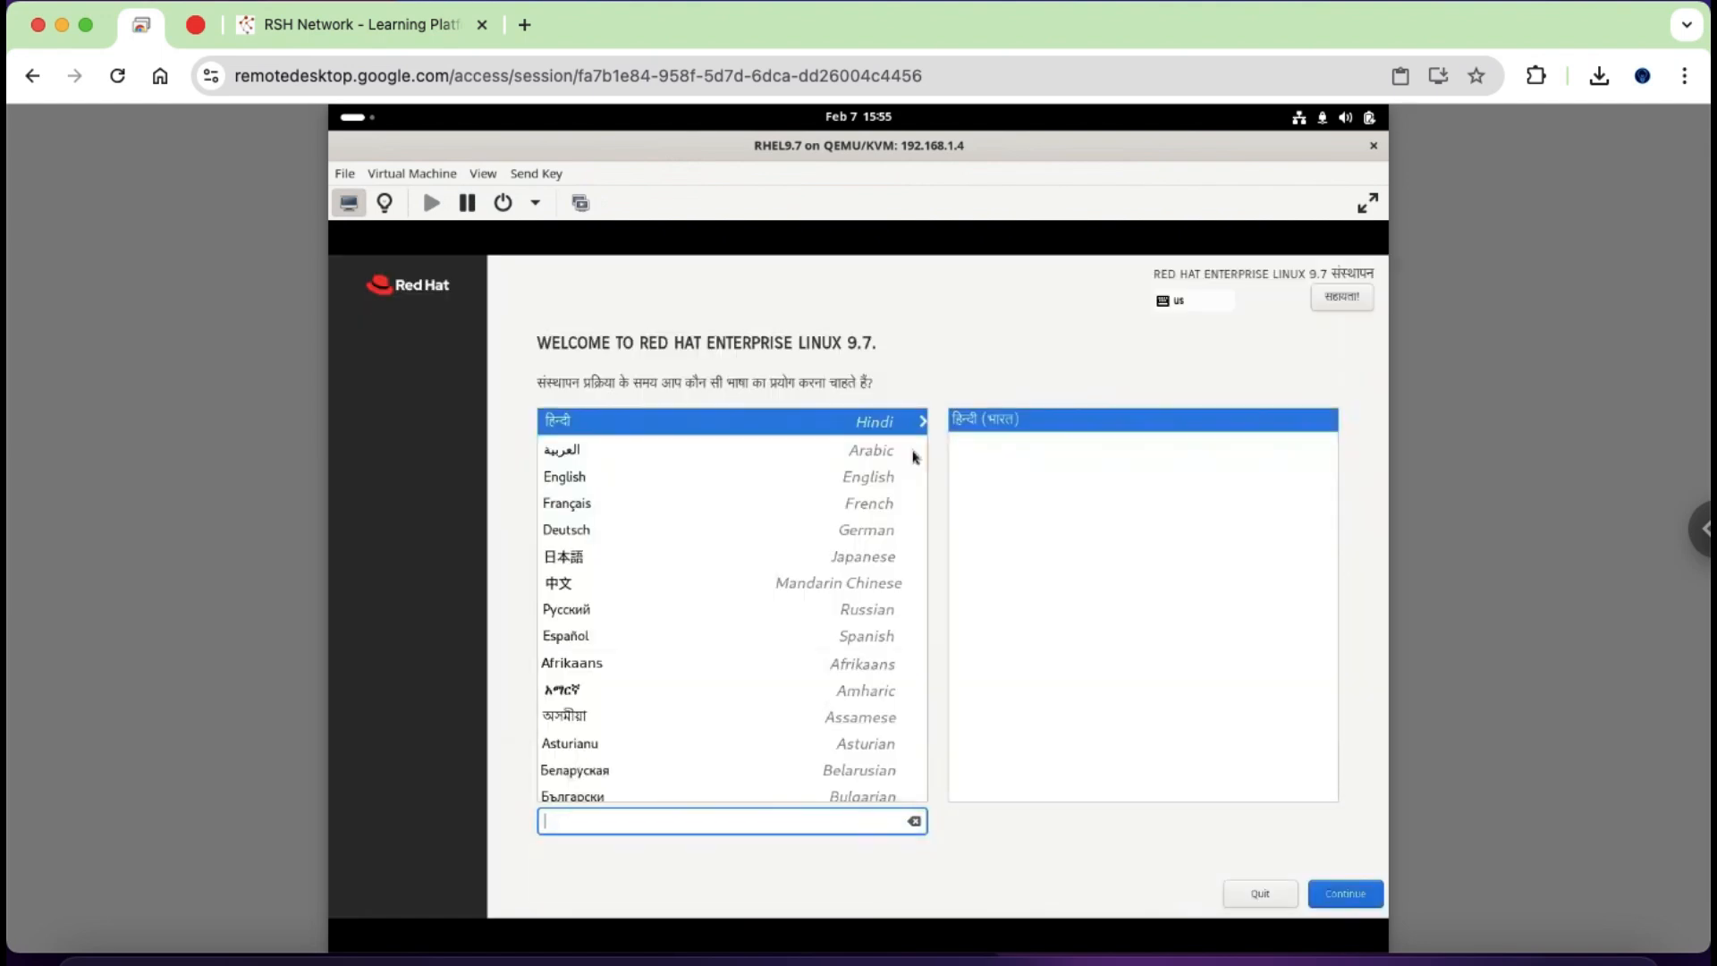
- Choose English as the installation language and set the installation destination's storage configuration to Custom for the vda disk
{"action": "left_click", "coordinate": [576, 485]}
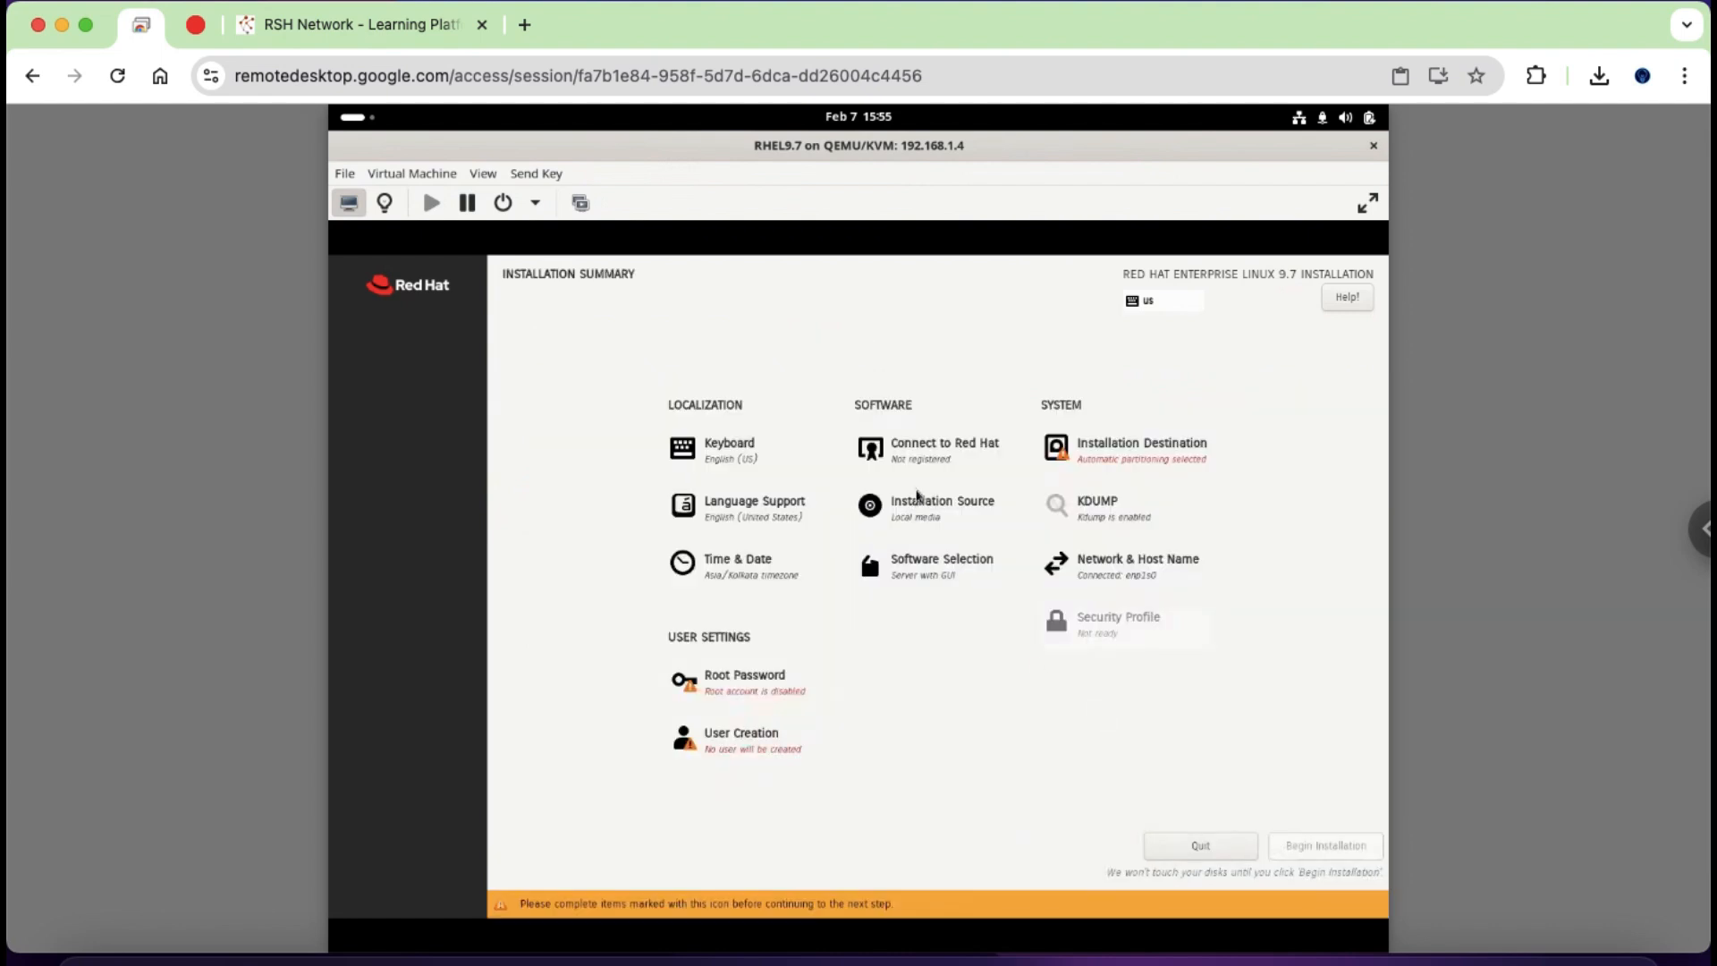
{"action": "left_click", "coordinate": [1139, 461]}
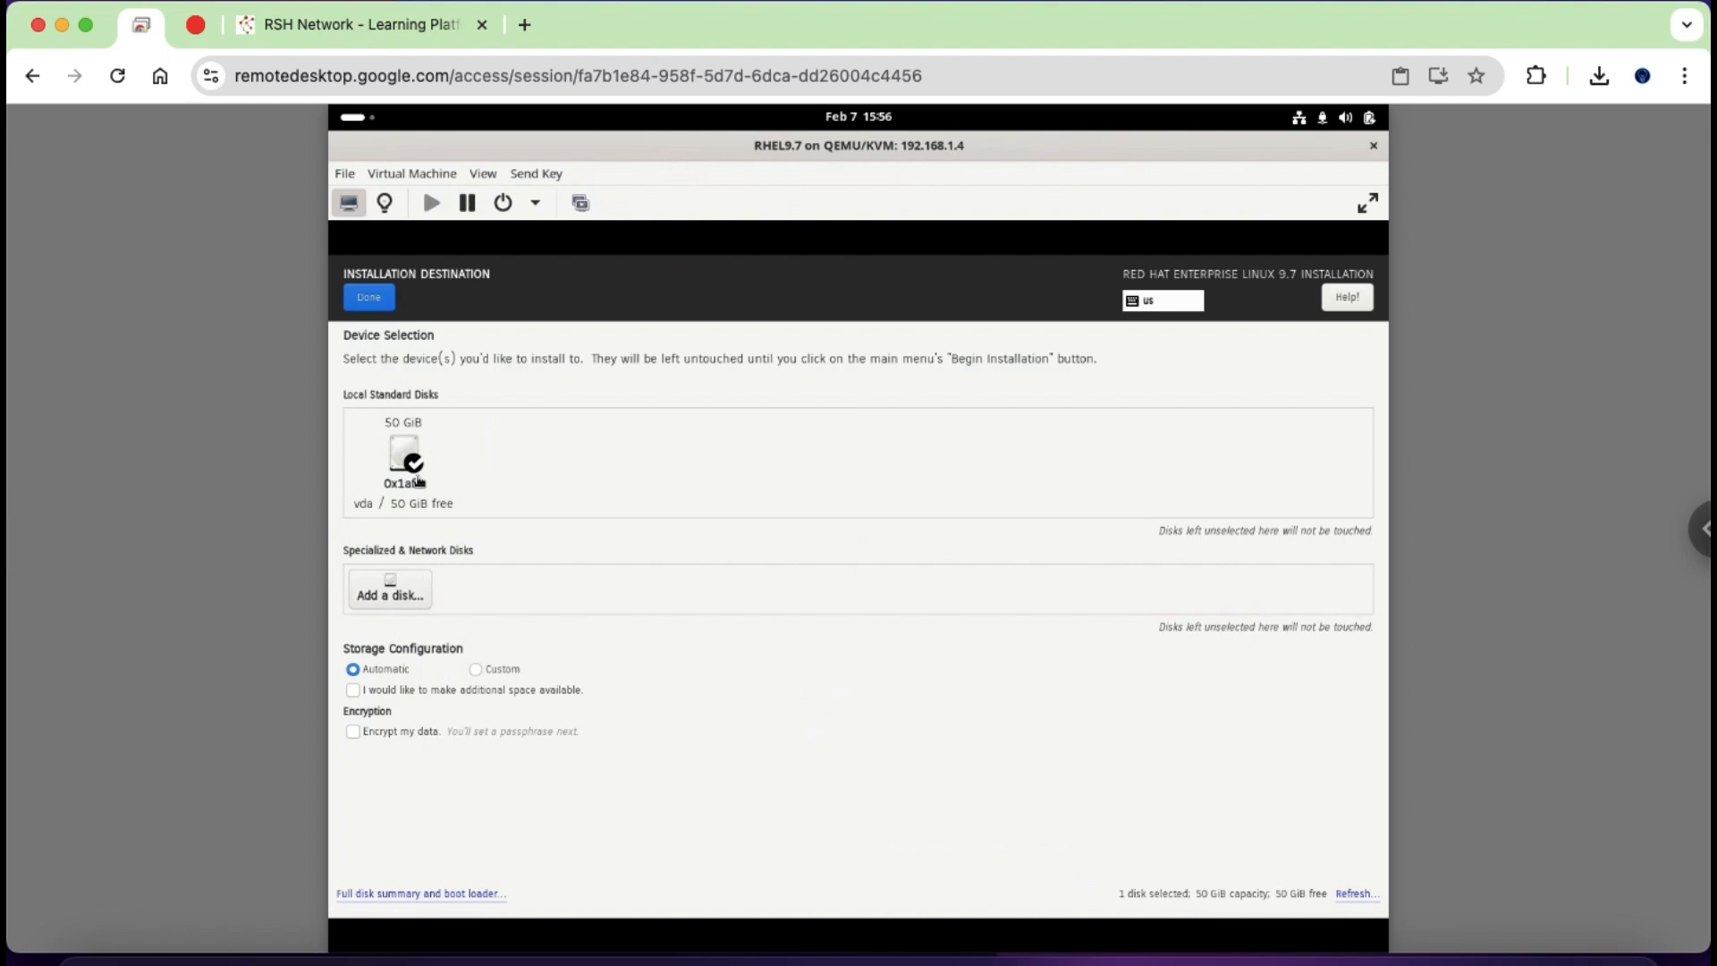
{"action": "left_click", "coordinate": [483, 672]}
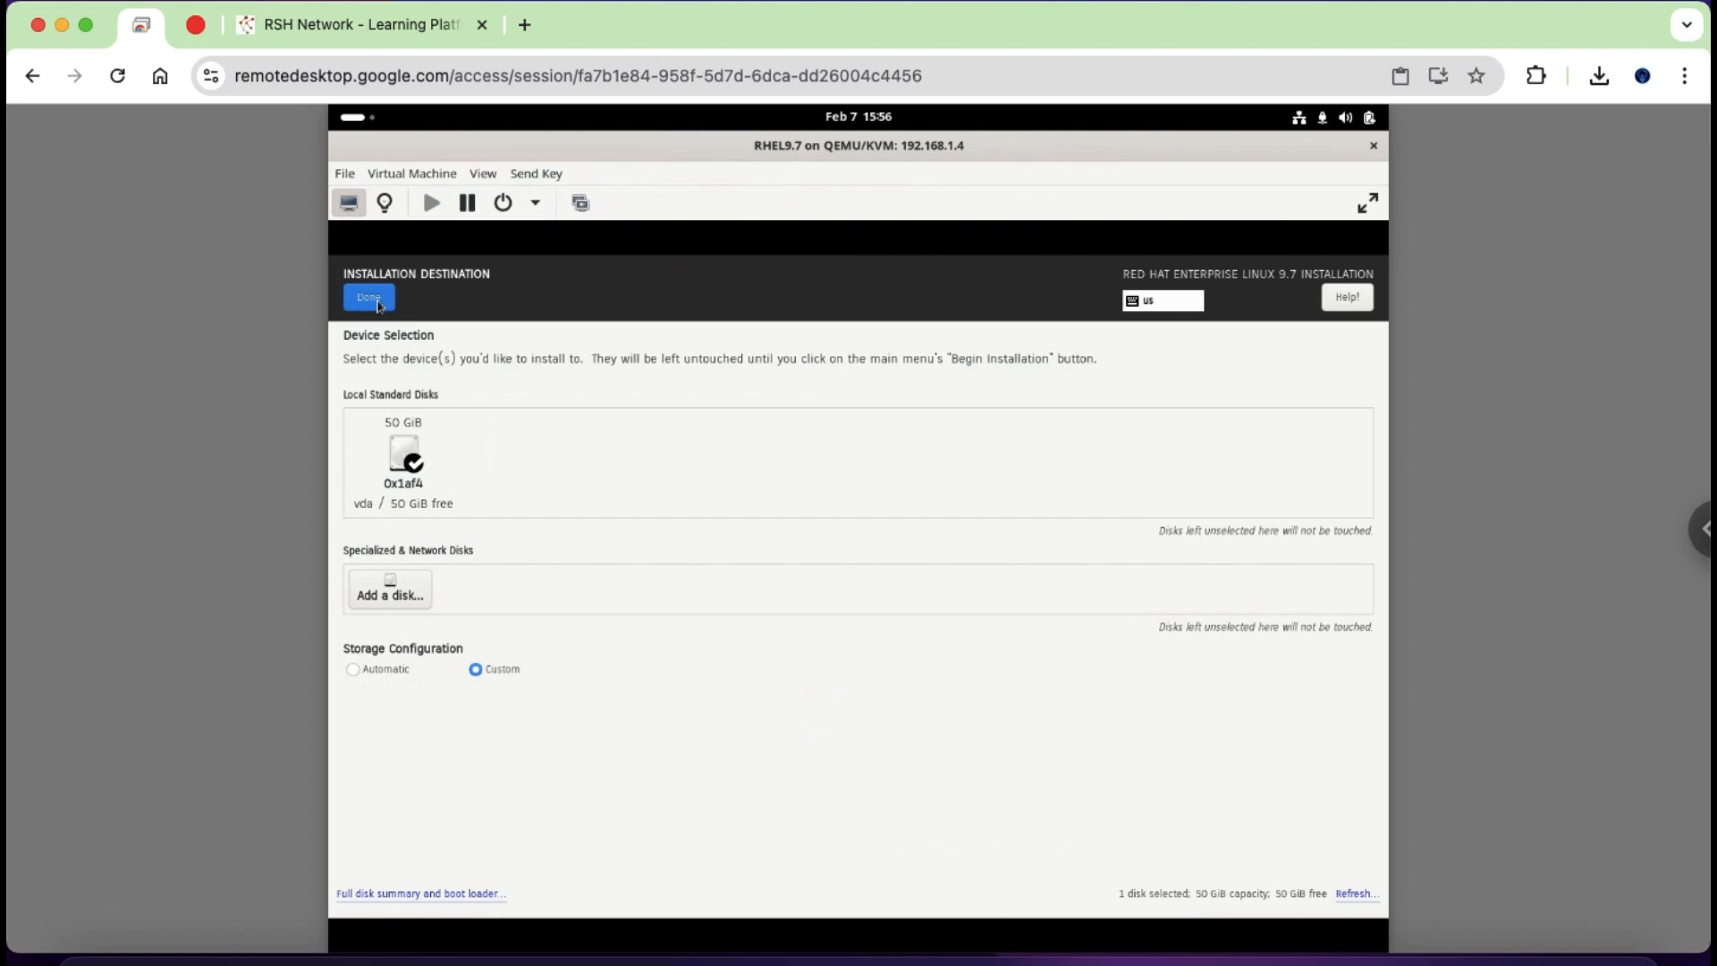
{"action": "left_click", "coordinate": [377, 306]}
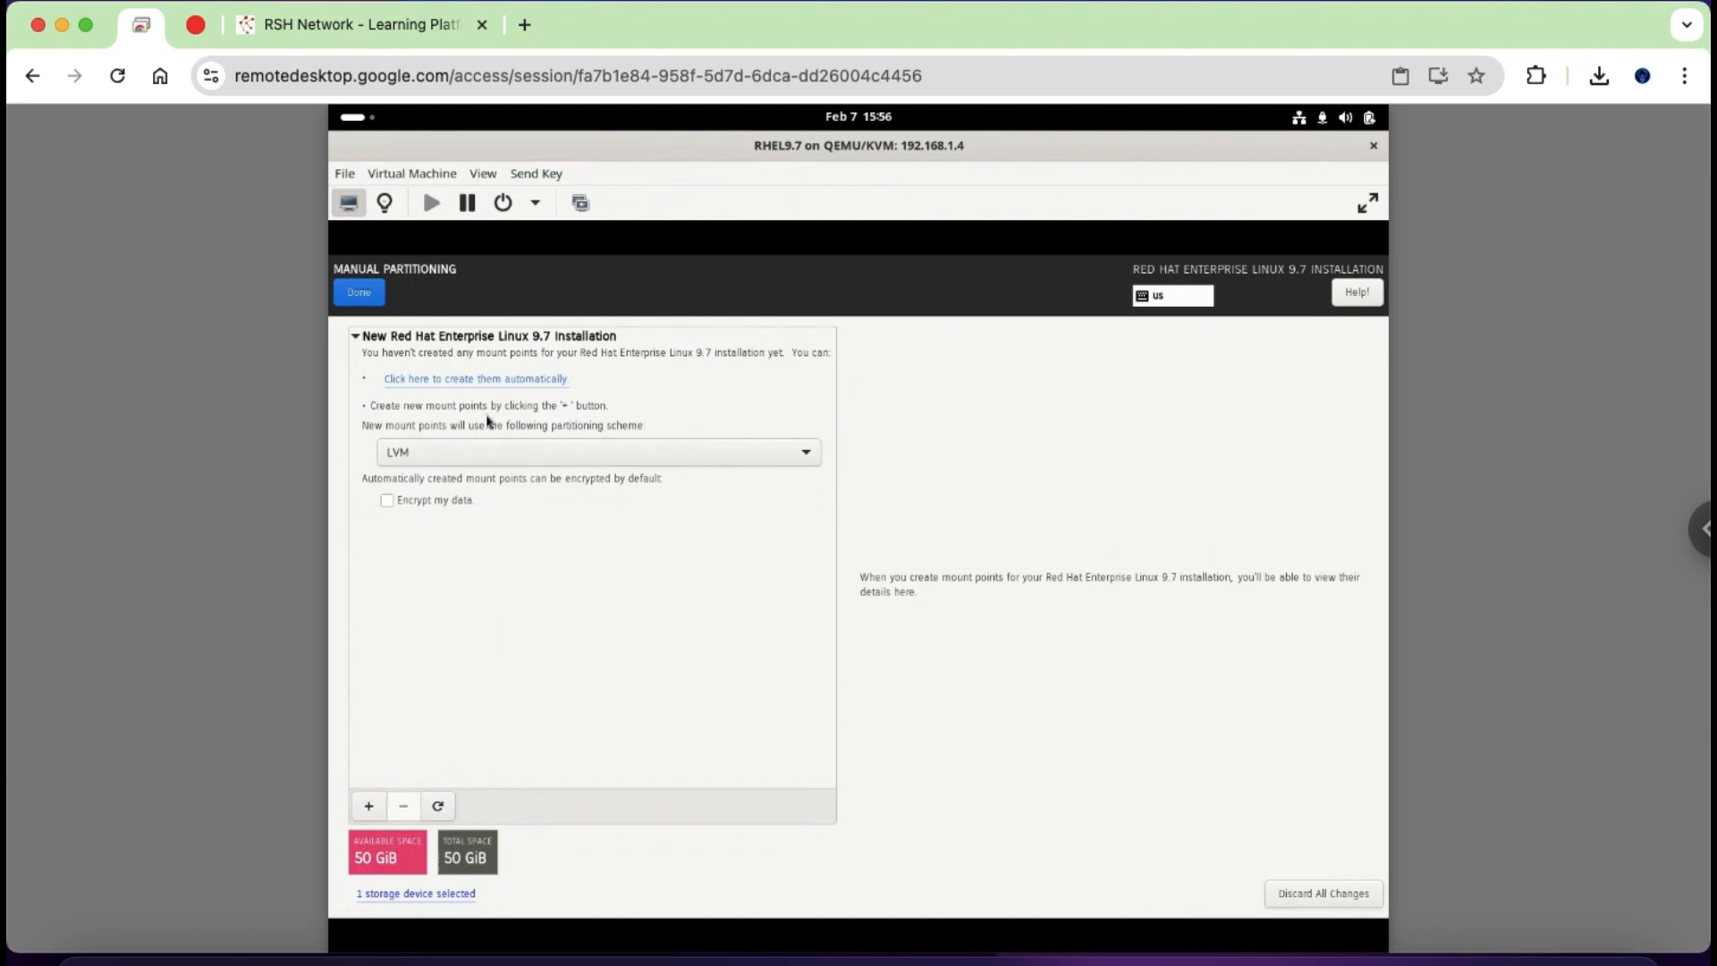
- Check the available partitioning schemes and the preset choices for a new mount point, and cancel adding one
{"action": "left_click", "coordinate": [528, 455]}
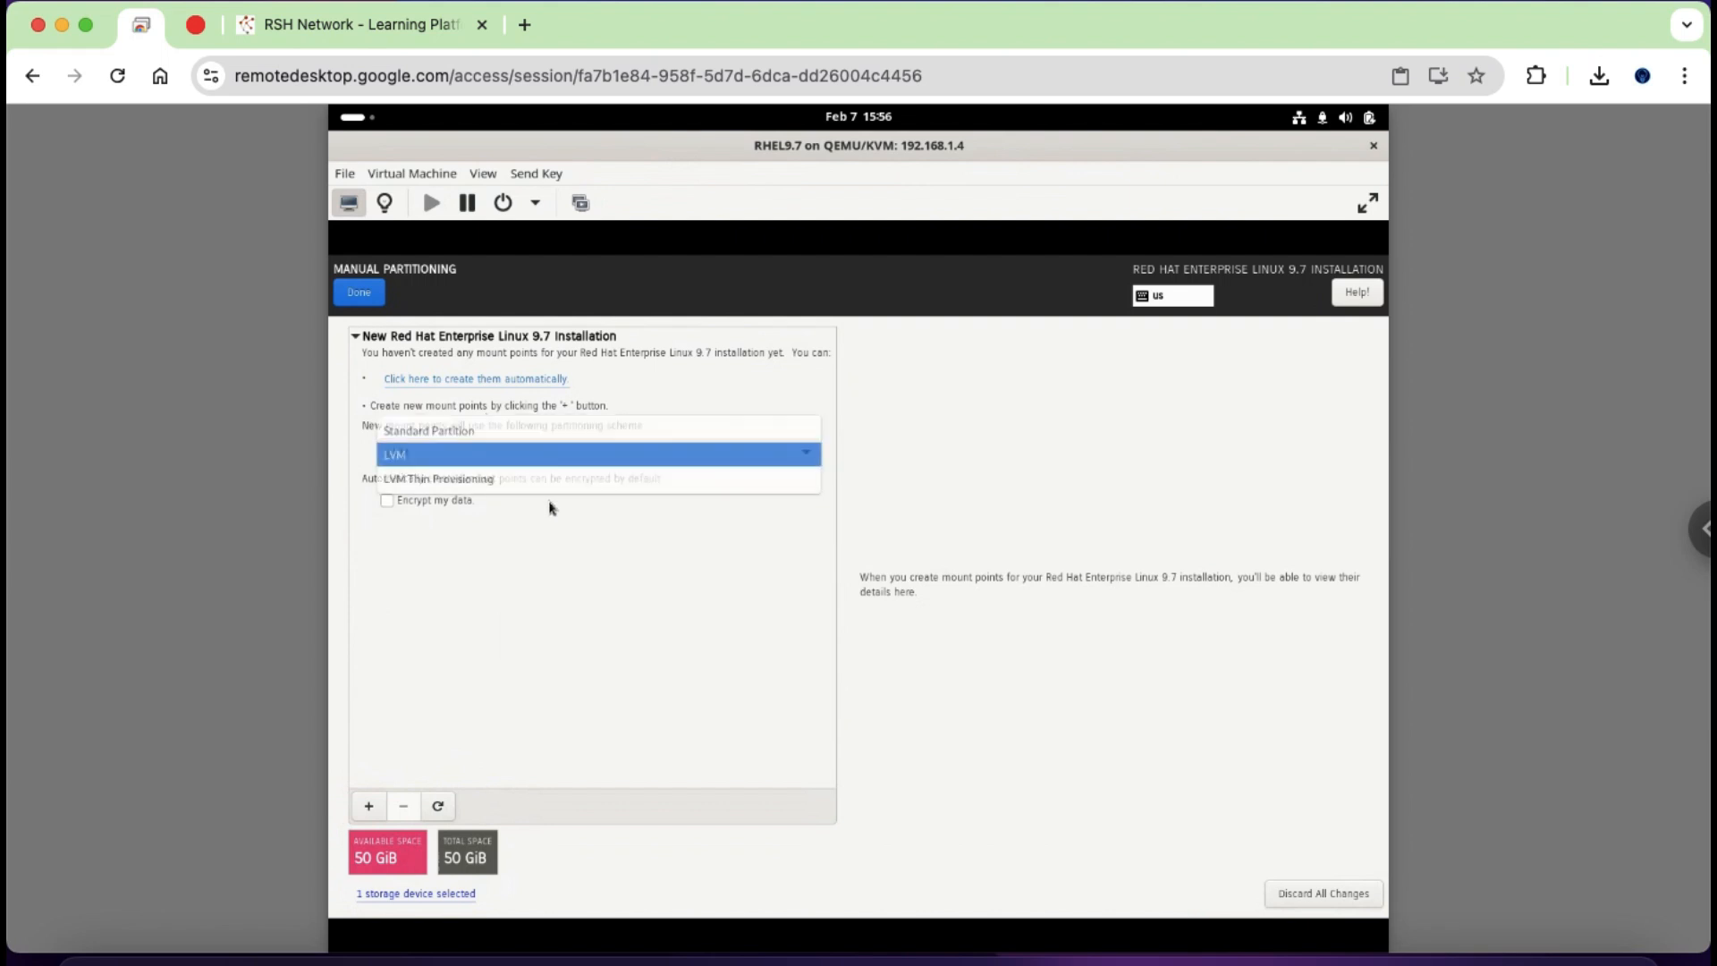
{"action": "left_click", "coordinate": [611, 625]}
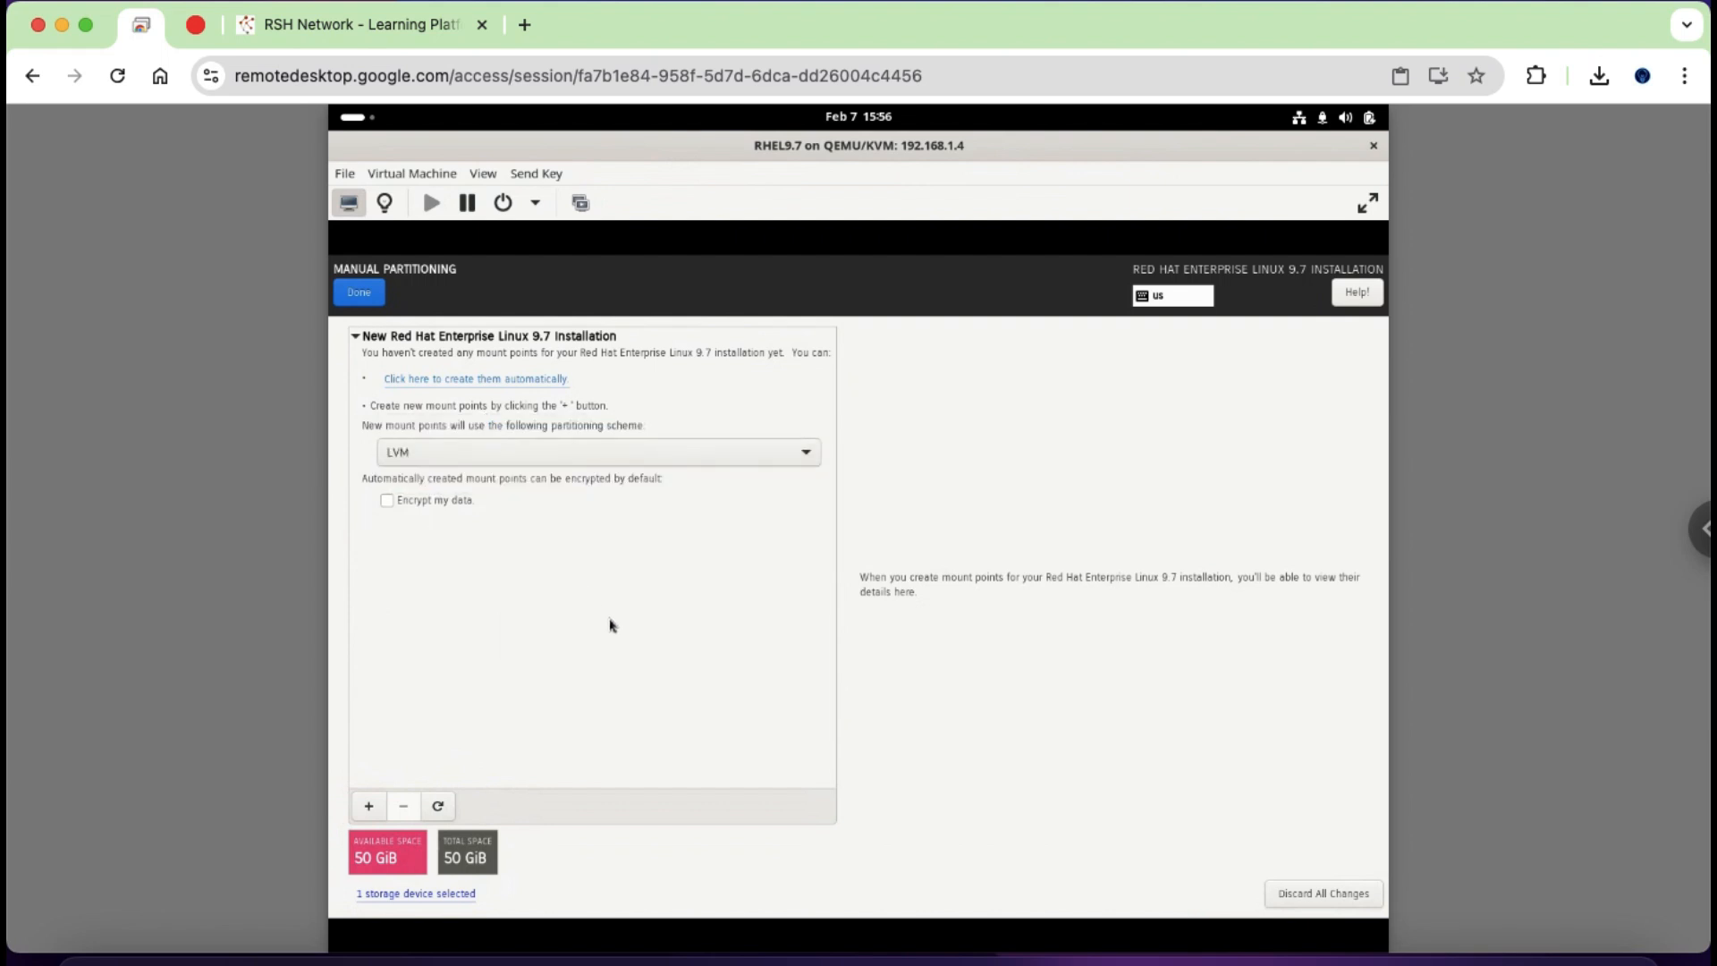
{"action": "left_click", "coordinate": [370, 807]}
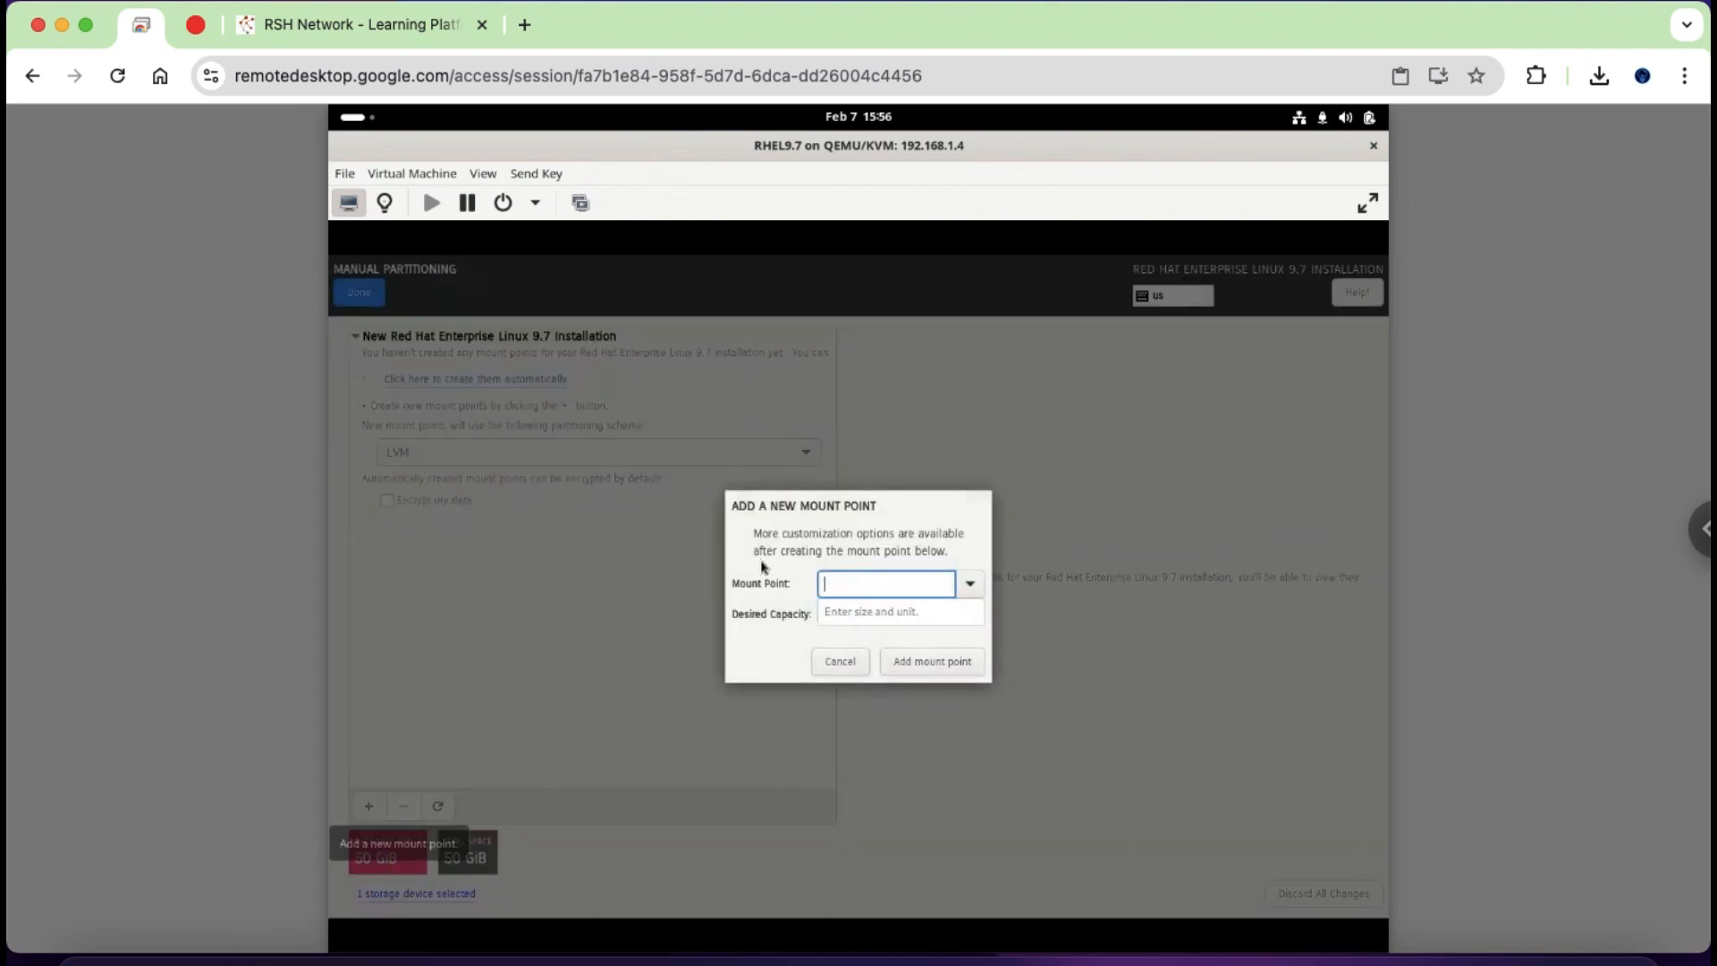
{"action": "left_click", "coordinate": [968, 584]}
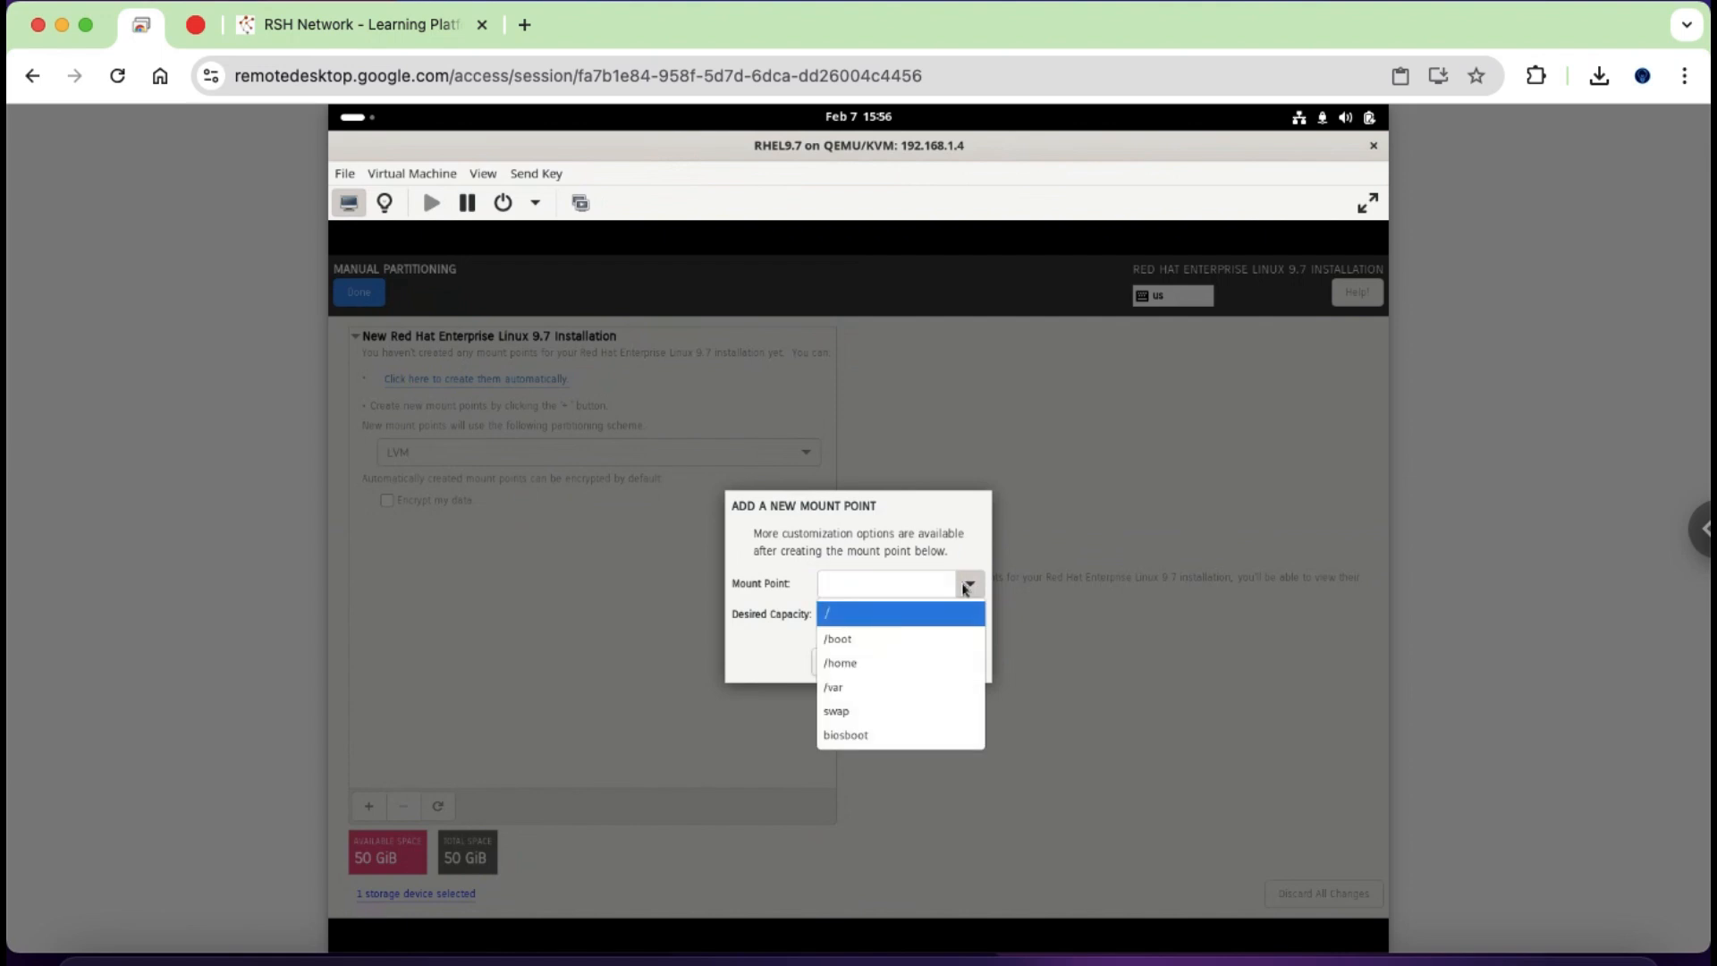
{"action": "left_click", "coordinate": [781, 657]}
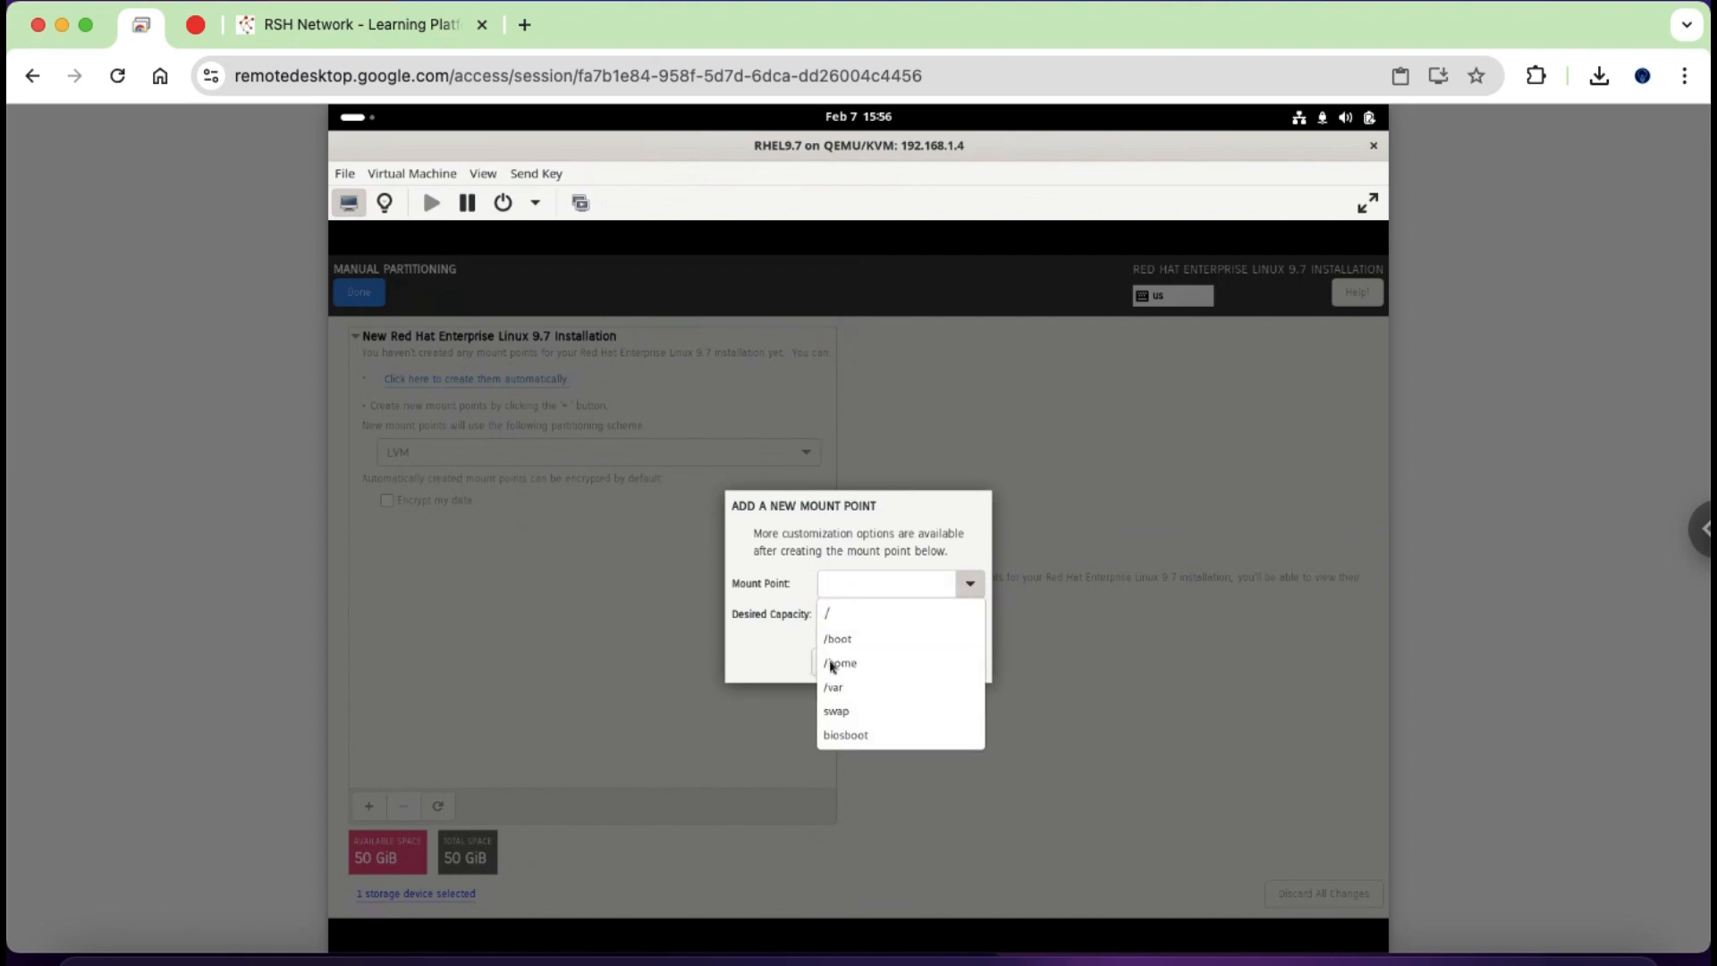
{"action": "left_click", "coordinate": [831, 662]}
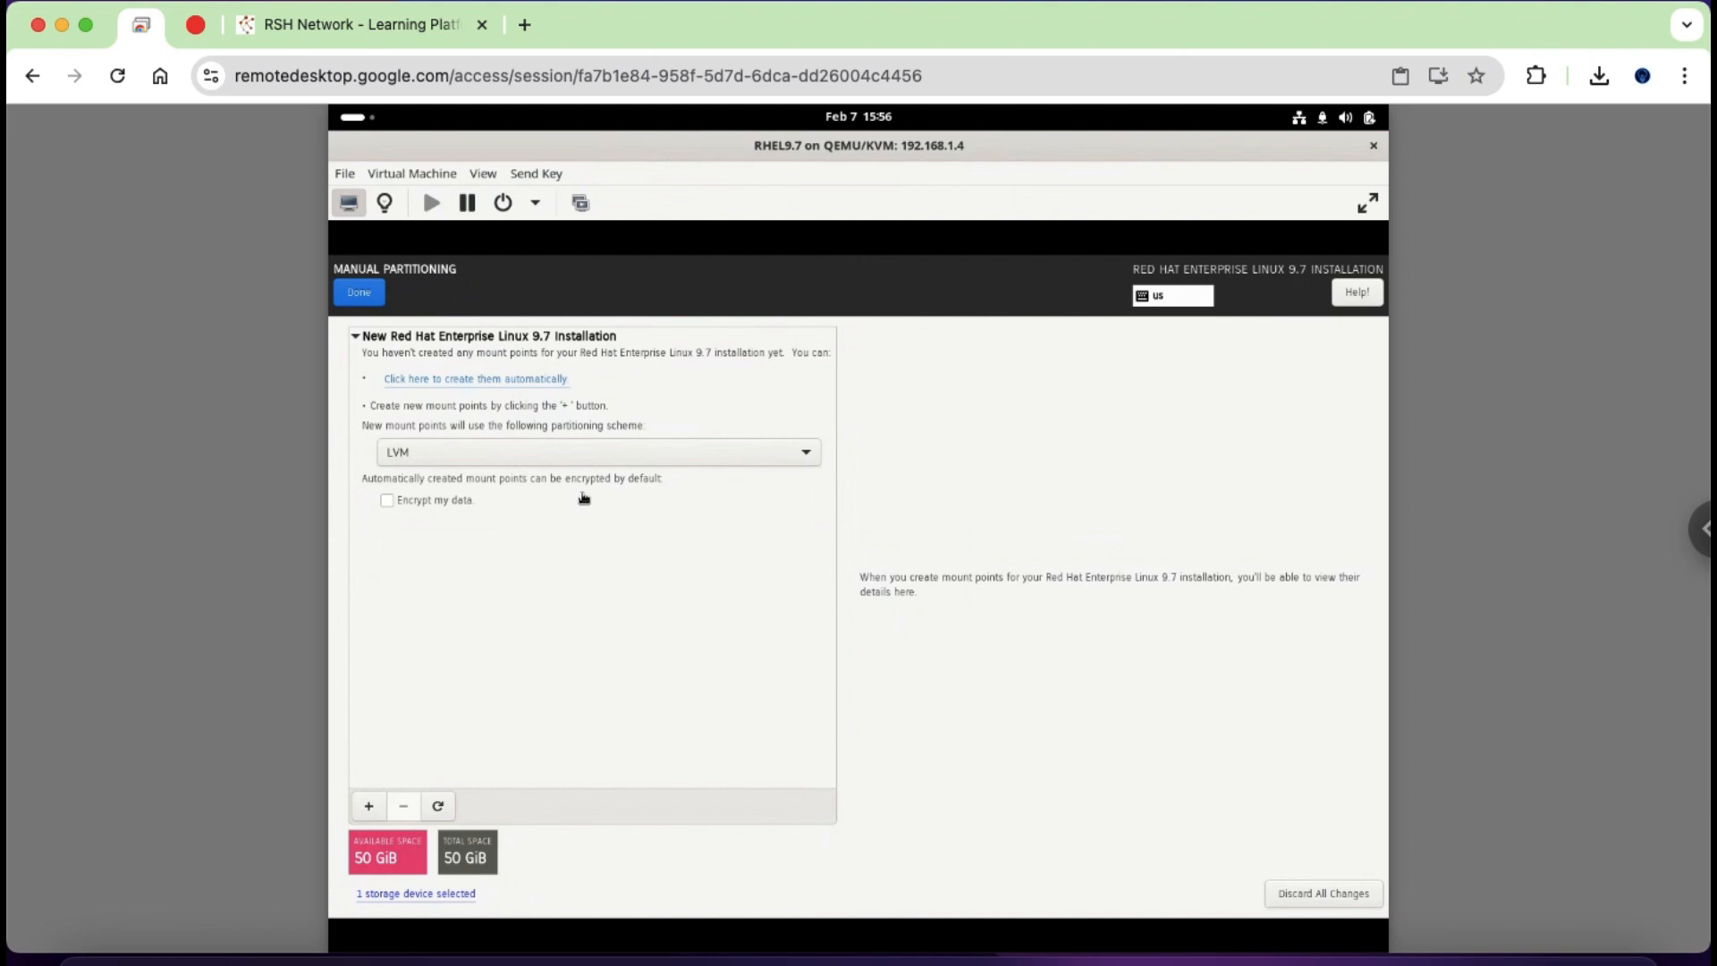
- Create the mount points automatically with the LVM scheme, keep the root volume at 45.05 GiB, and accept the partitioning changes
{"action": "left_click", "coordinate": [468, 379]}
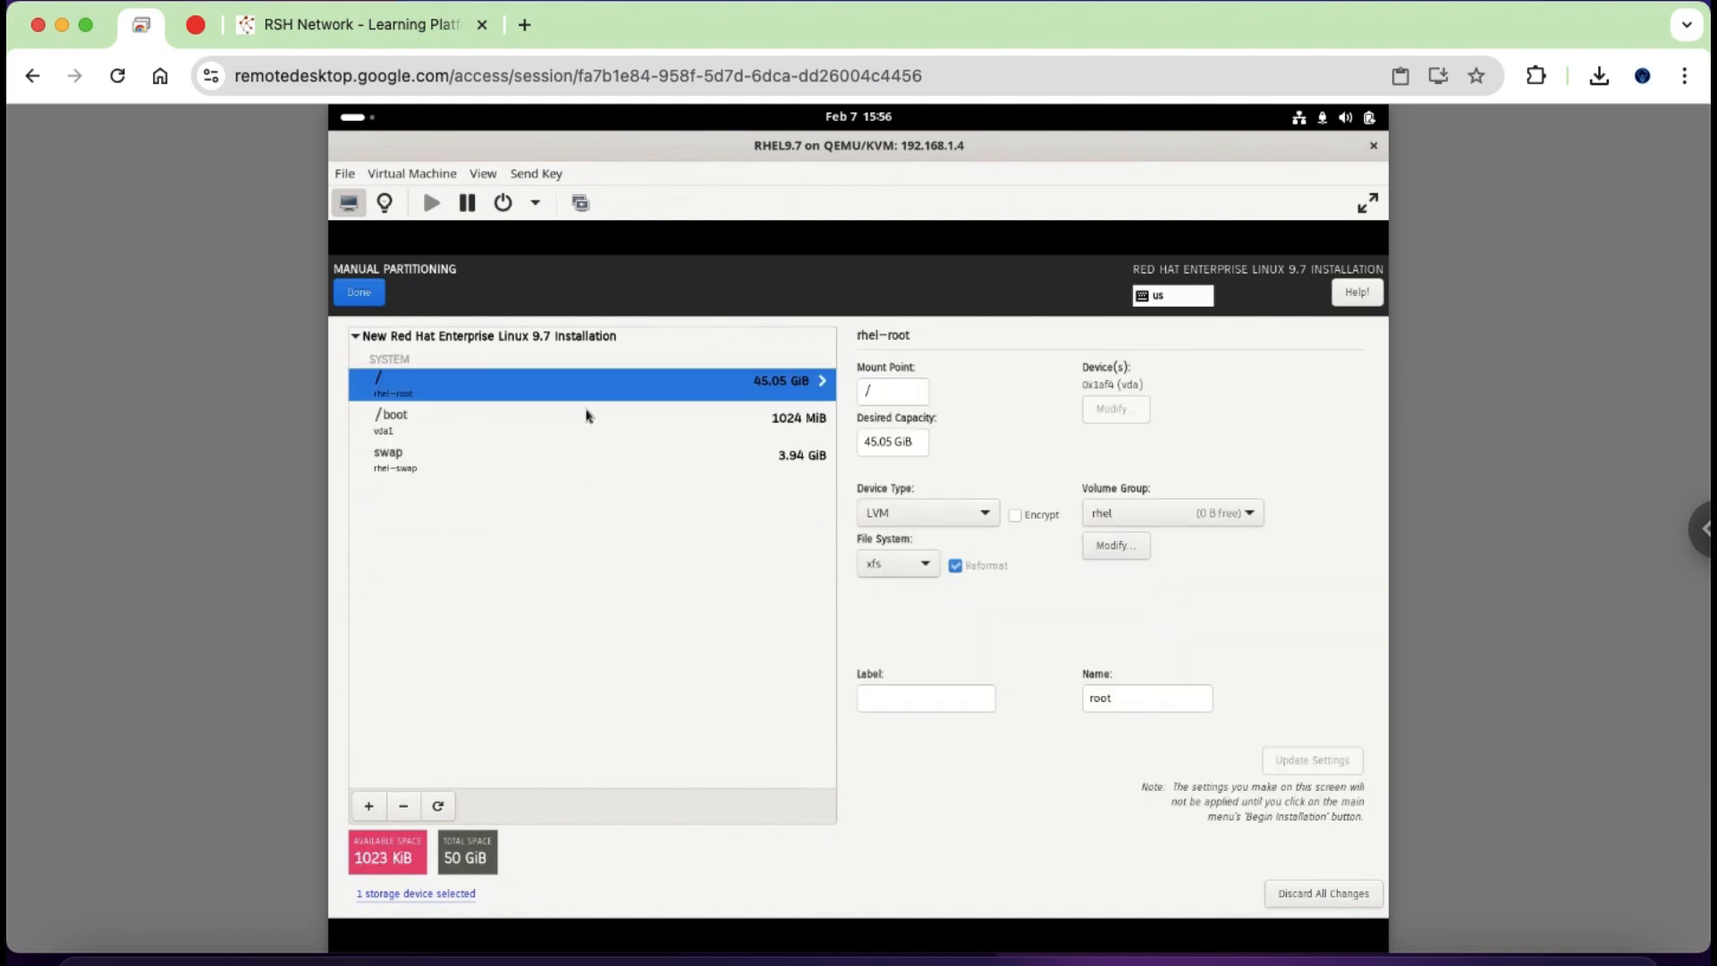
{"action": "left_click", "coordinate": [878, 446]}
{"action": "key", "text": "BackSpace"}
{"action": "type", "text": "5"}
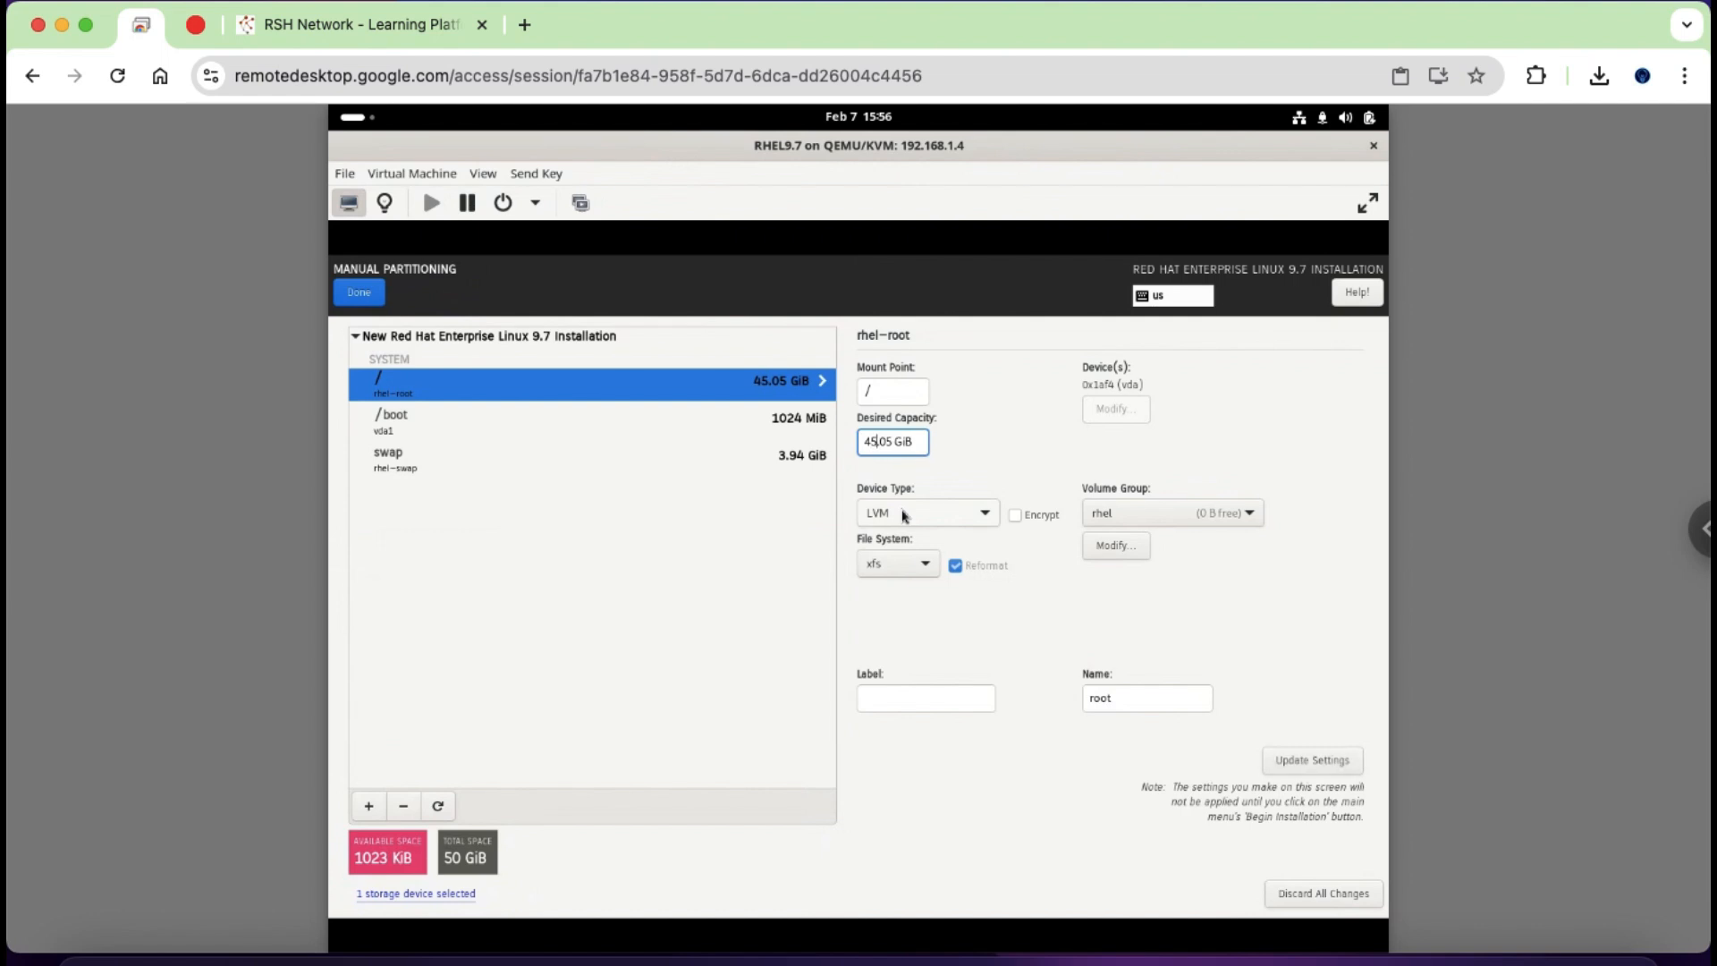
{"action": "left_click", "coordinate": [1310, 761]}
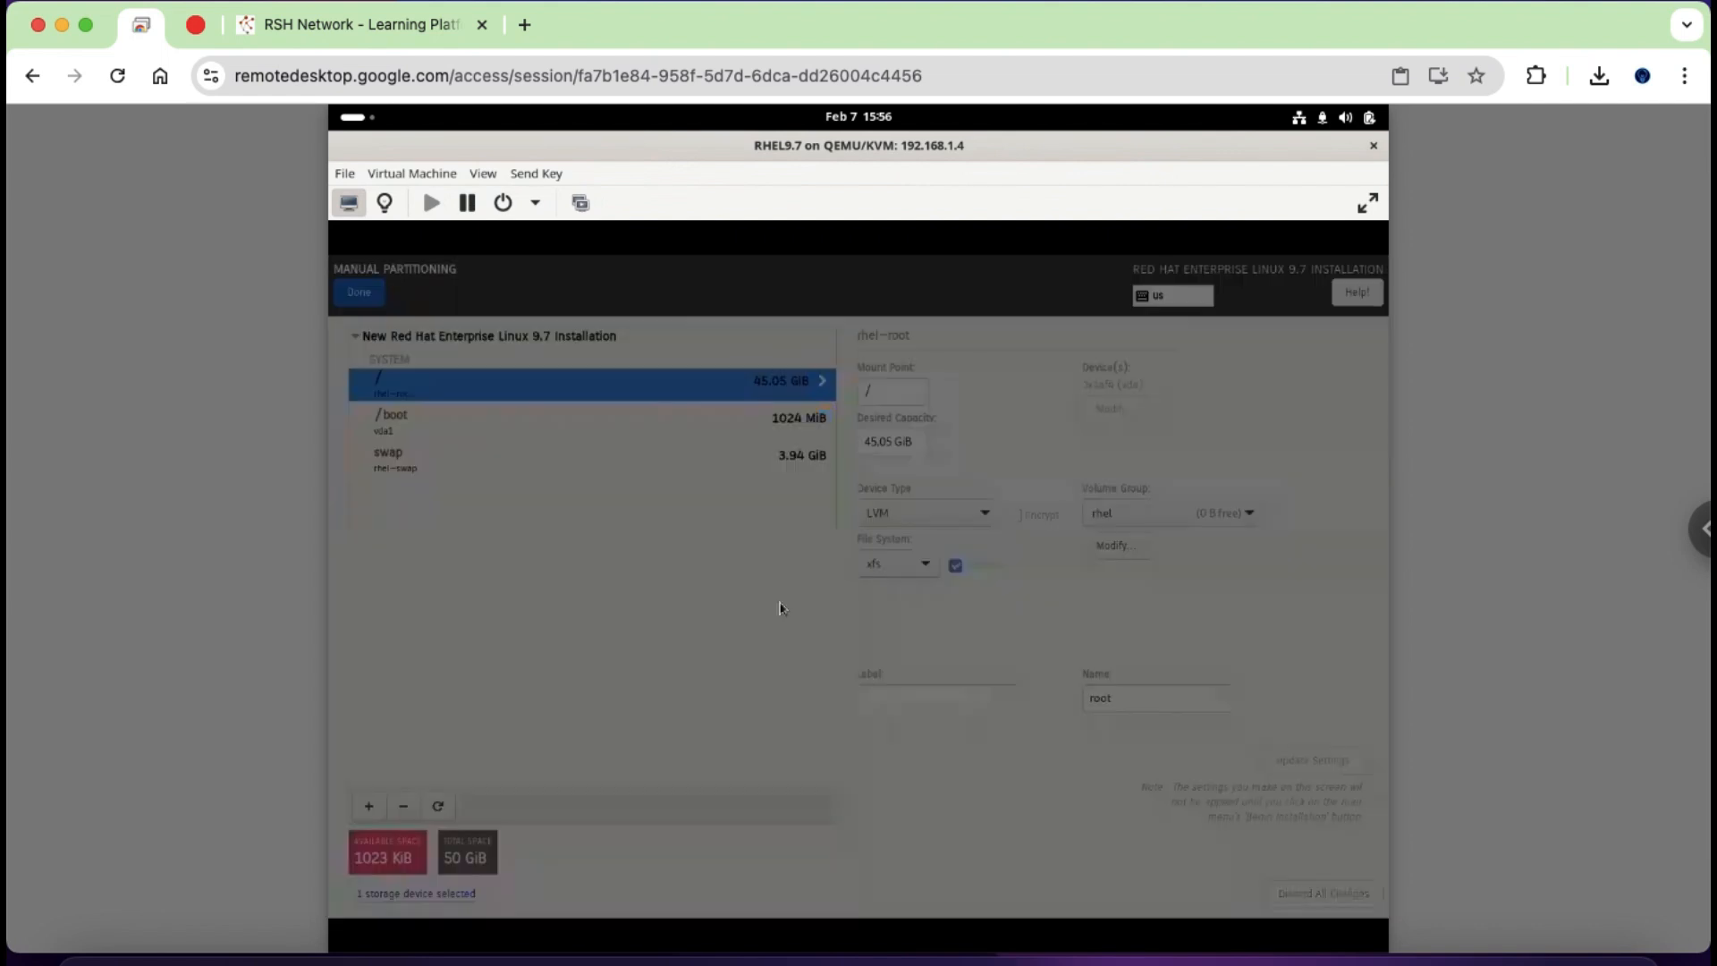
{"action": "left_click", "coordinate": [1071, 759]}
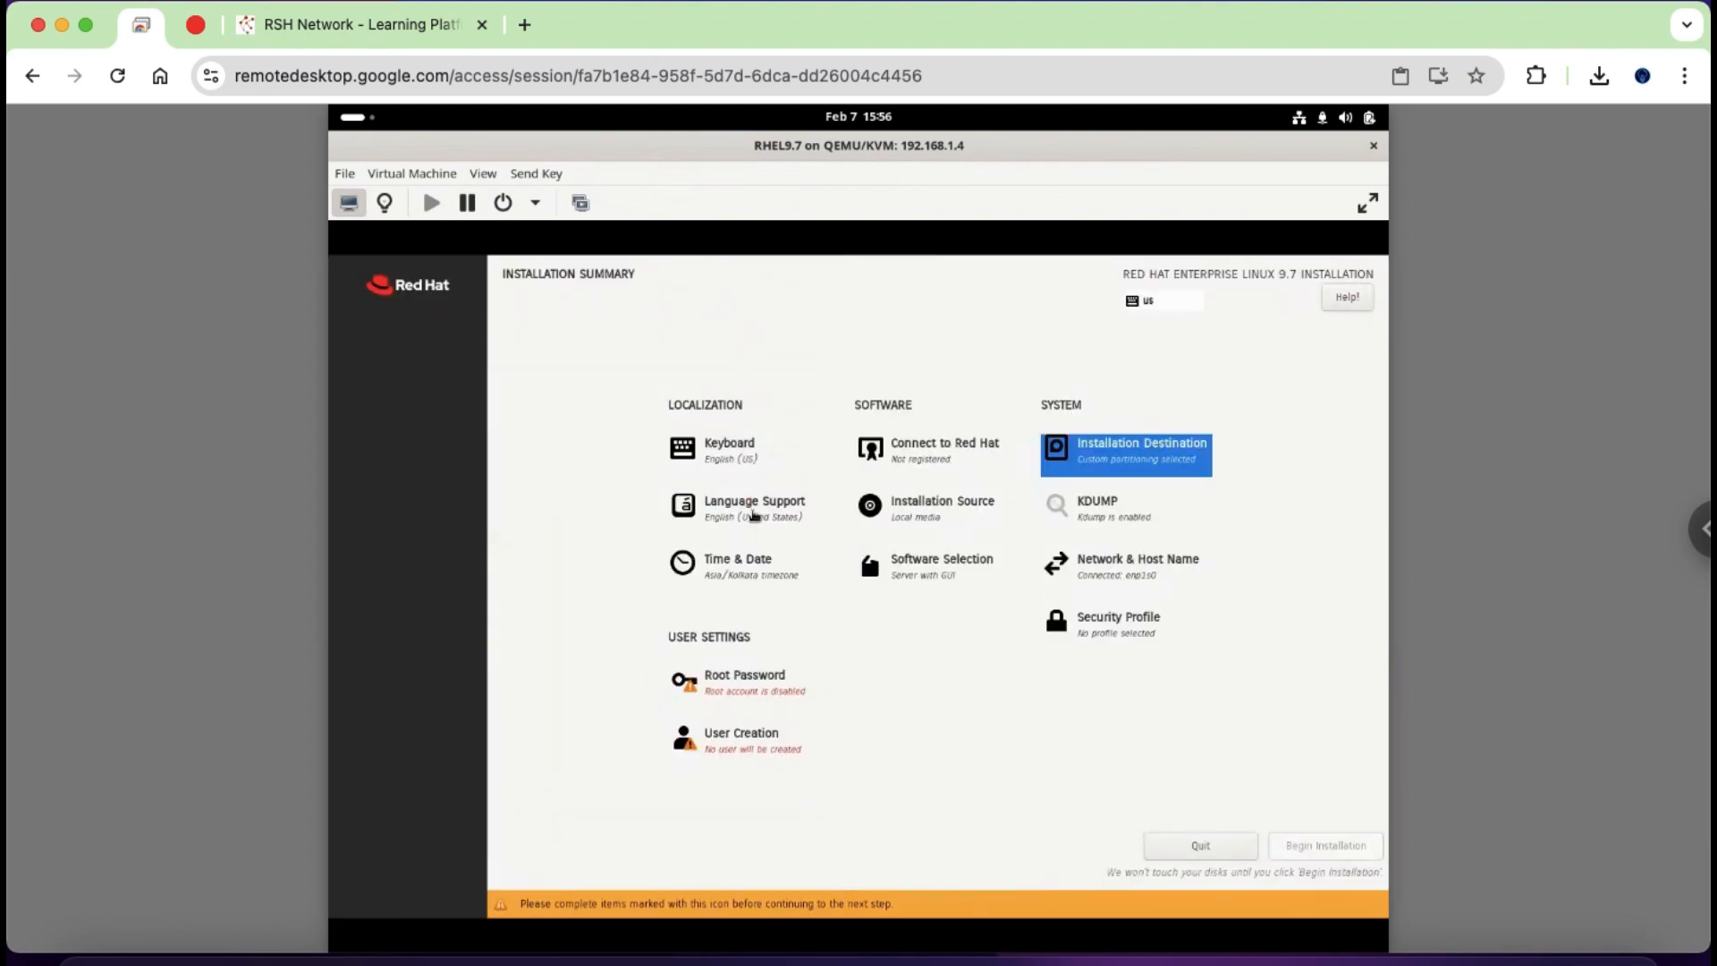
- Review the installation source and choose Minimal Install as the base environment in the software selection
{"action": "left_click", "coordinate": [924, 516]}
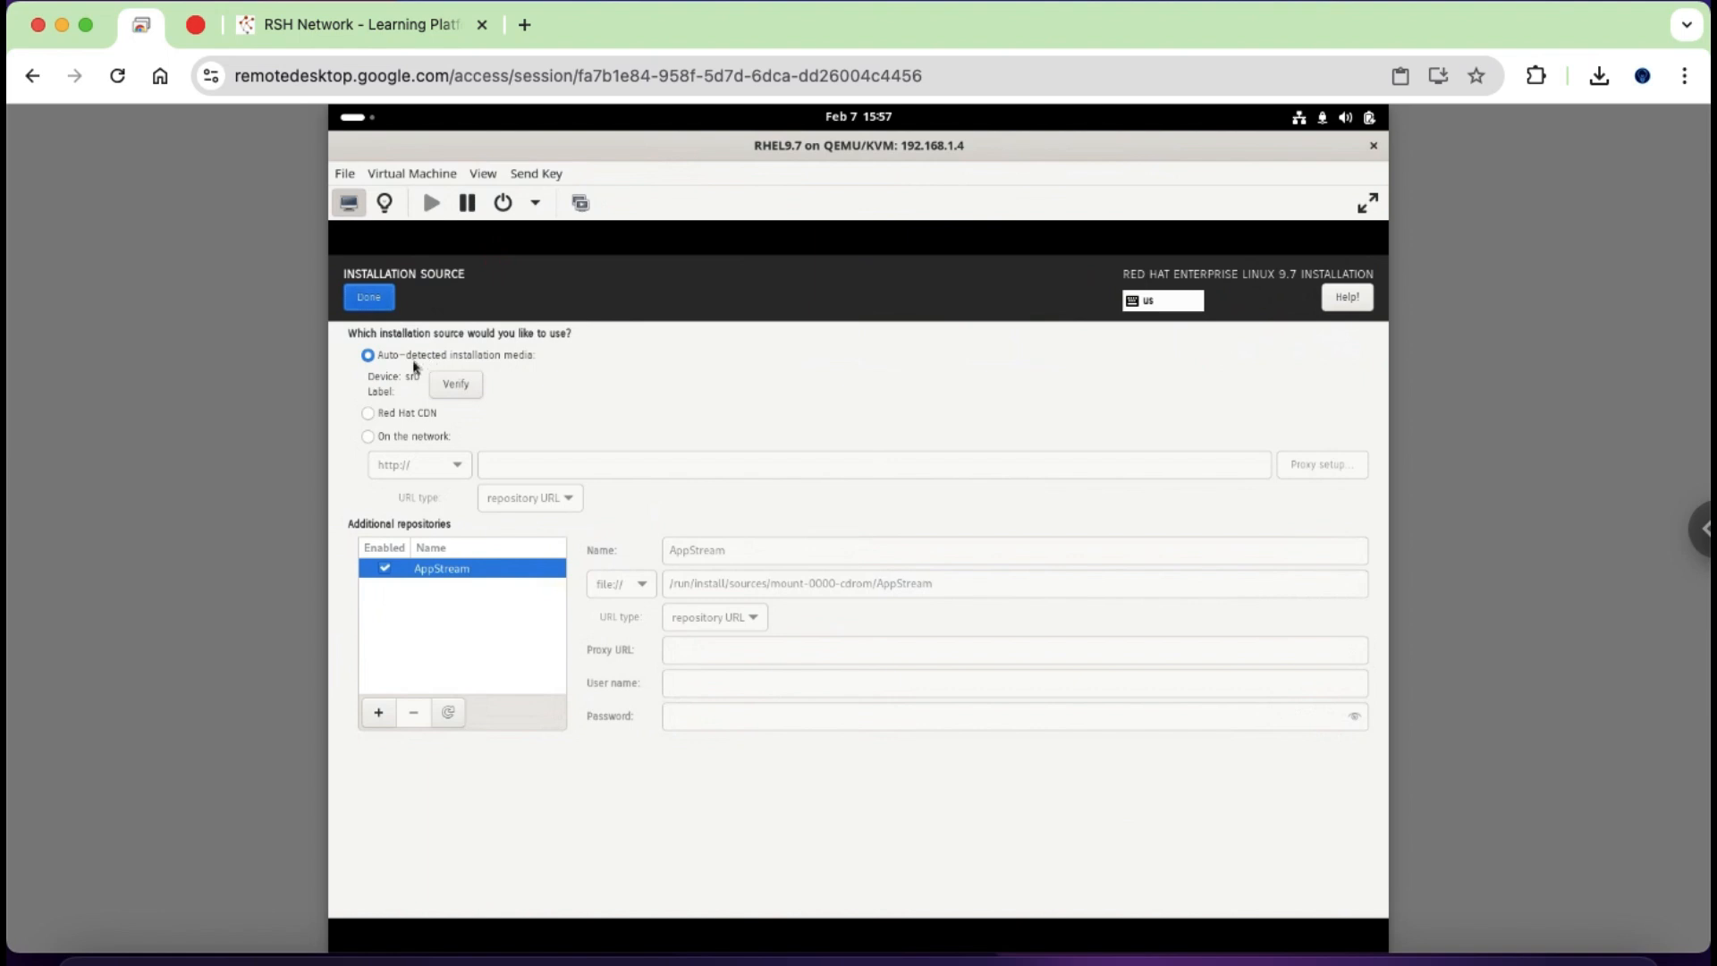
{"action": "left_click", "coordinate": [368, 301]}
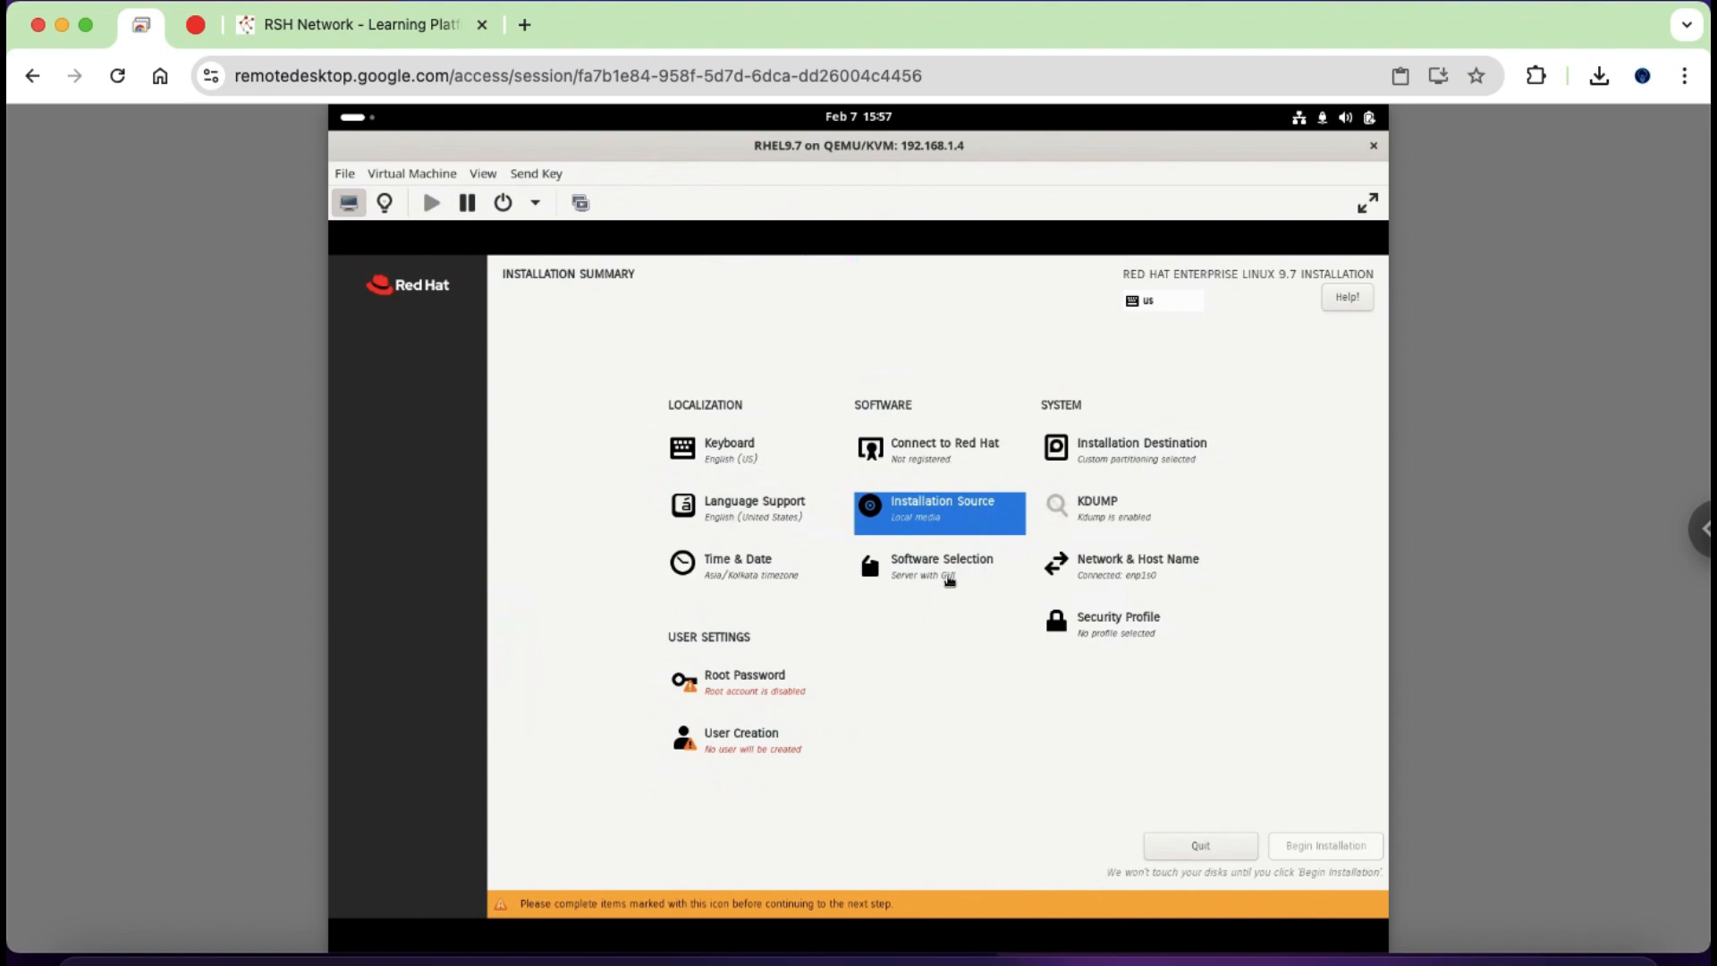
{"action": "left_click", "coordinate": [950, 580]}
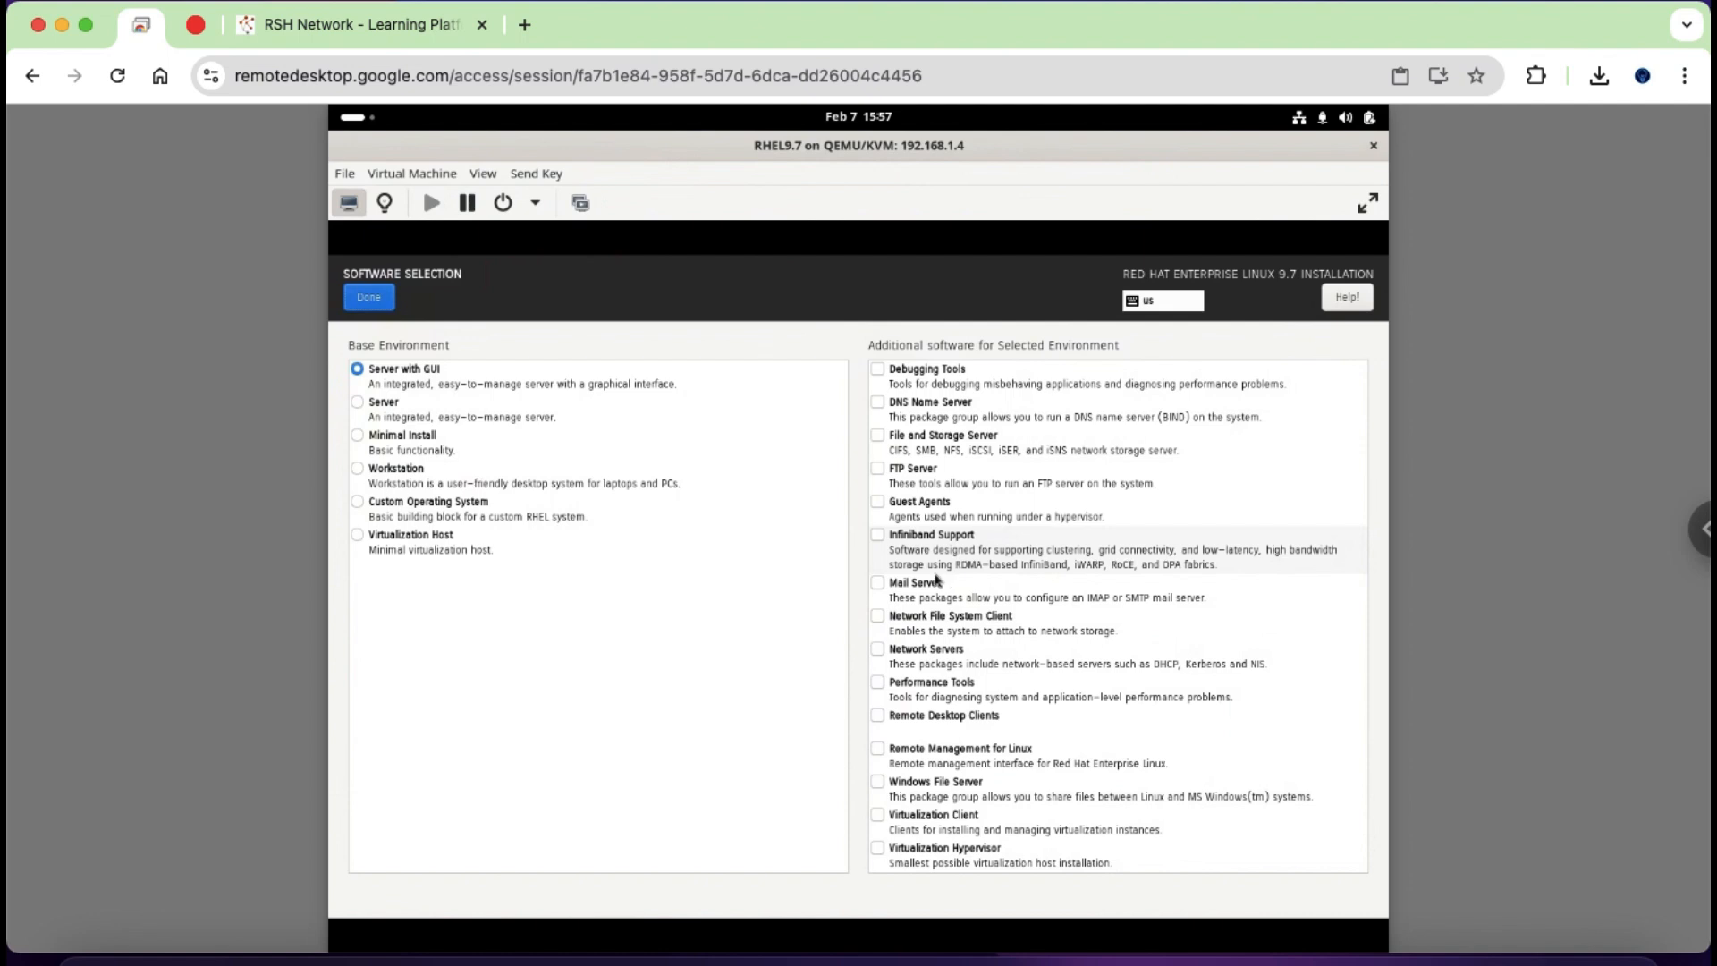
{"action": "left_click", "coordinate": [356, 438]}
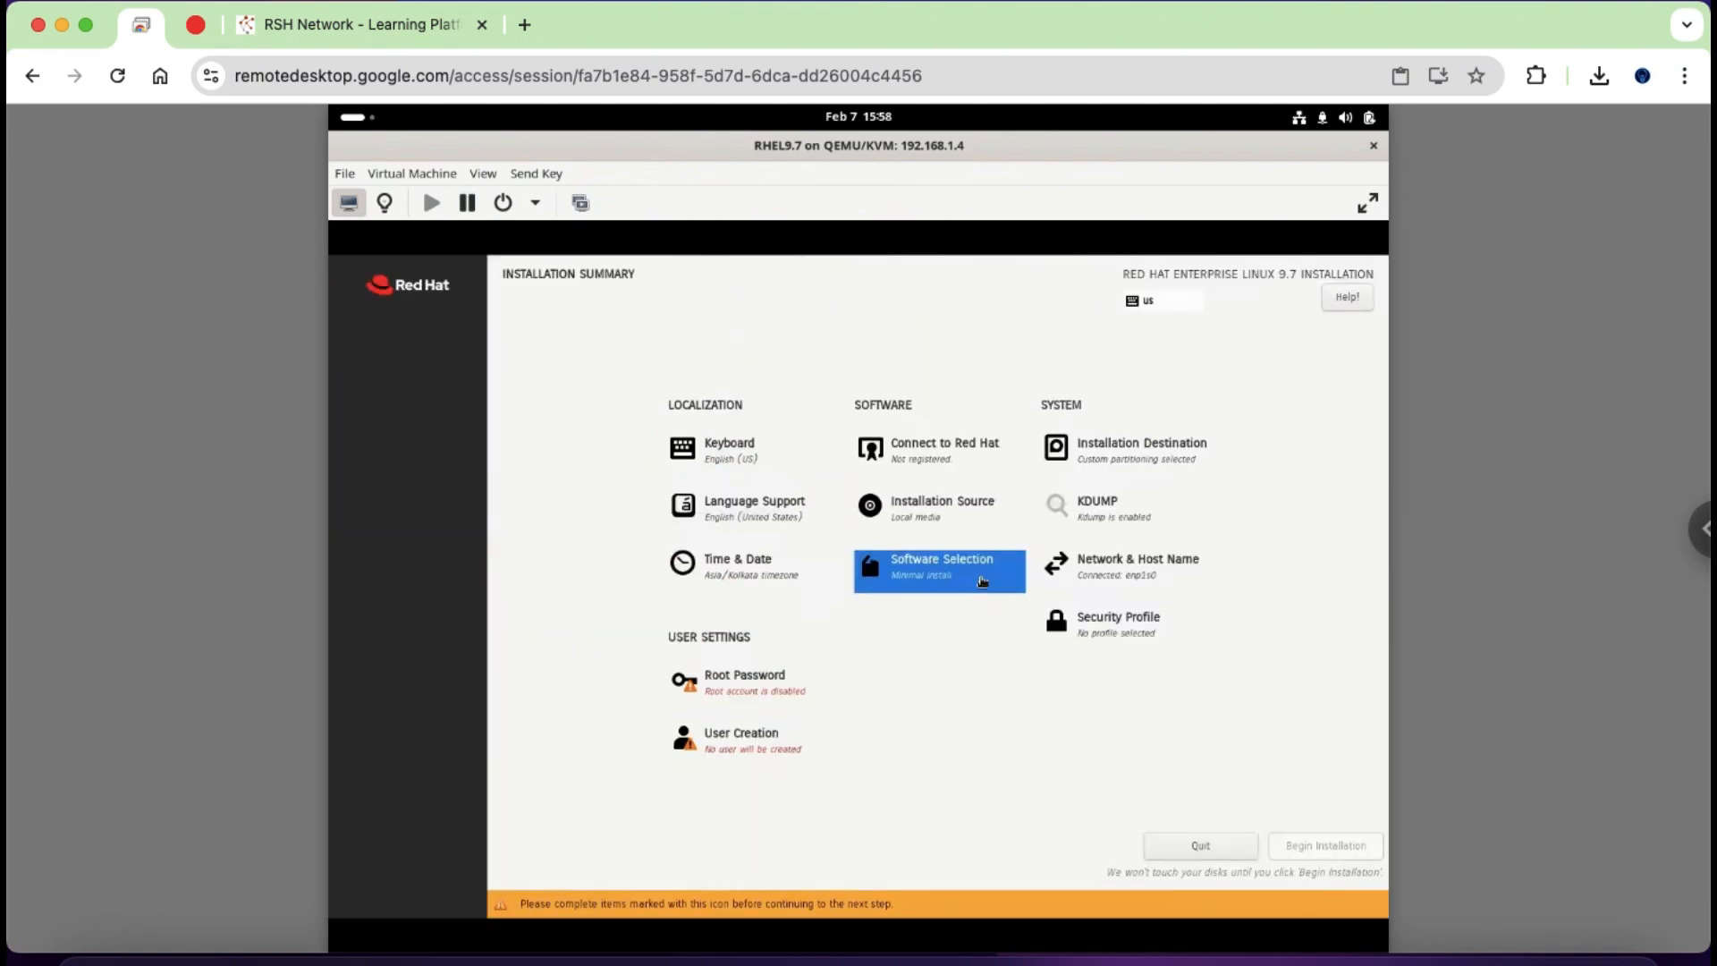
- Set the system's host name to rshnetwork in the network settings and apply it
{"action": "left_click", "coordinate": [1148, 576]}
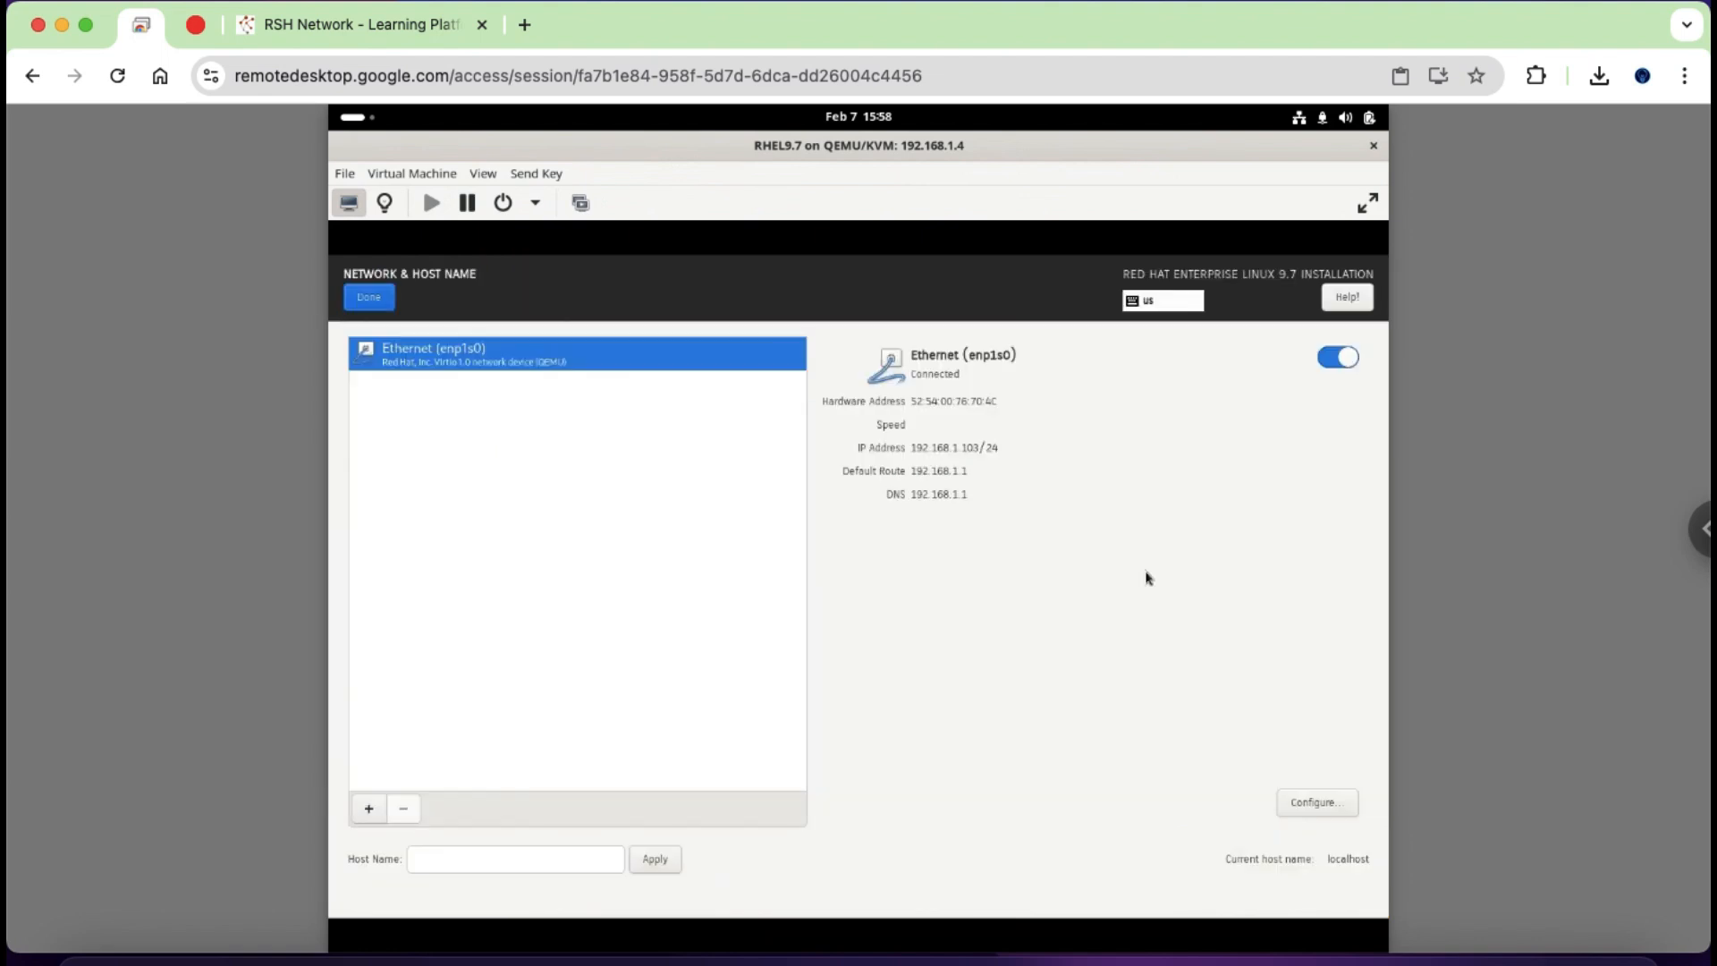
{"action": "left_click", "coordinate": [571, 854]}
{"action": "type", "text": "rshnetwork.com"}
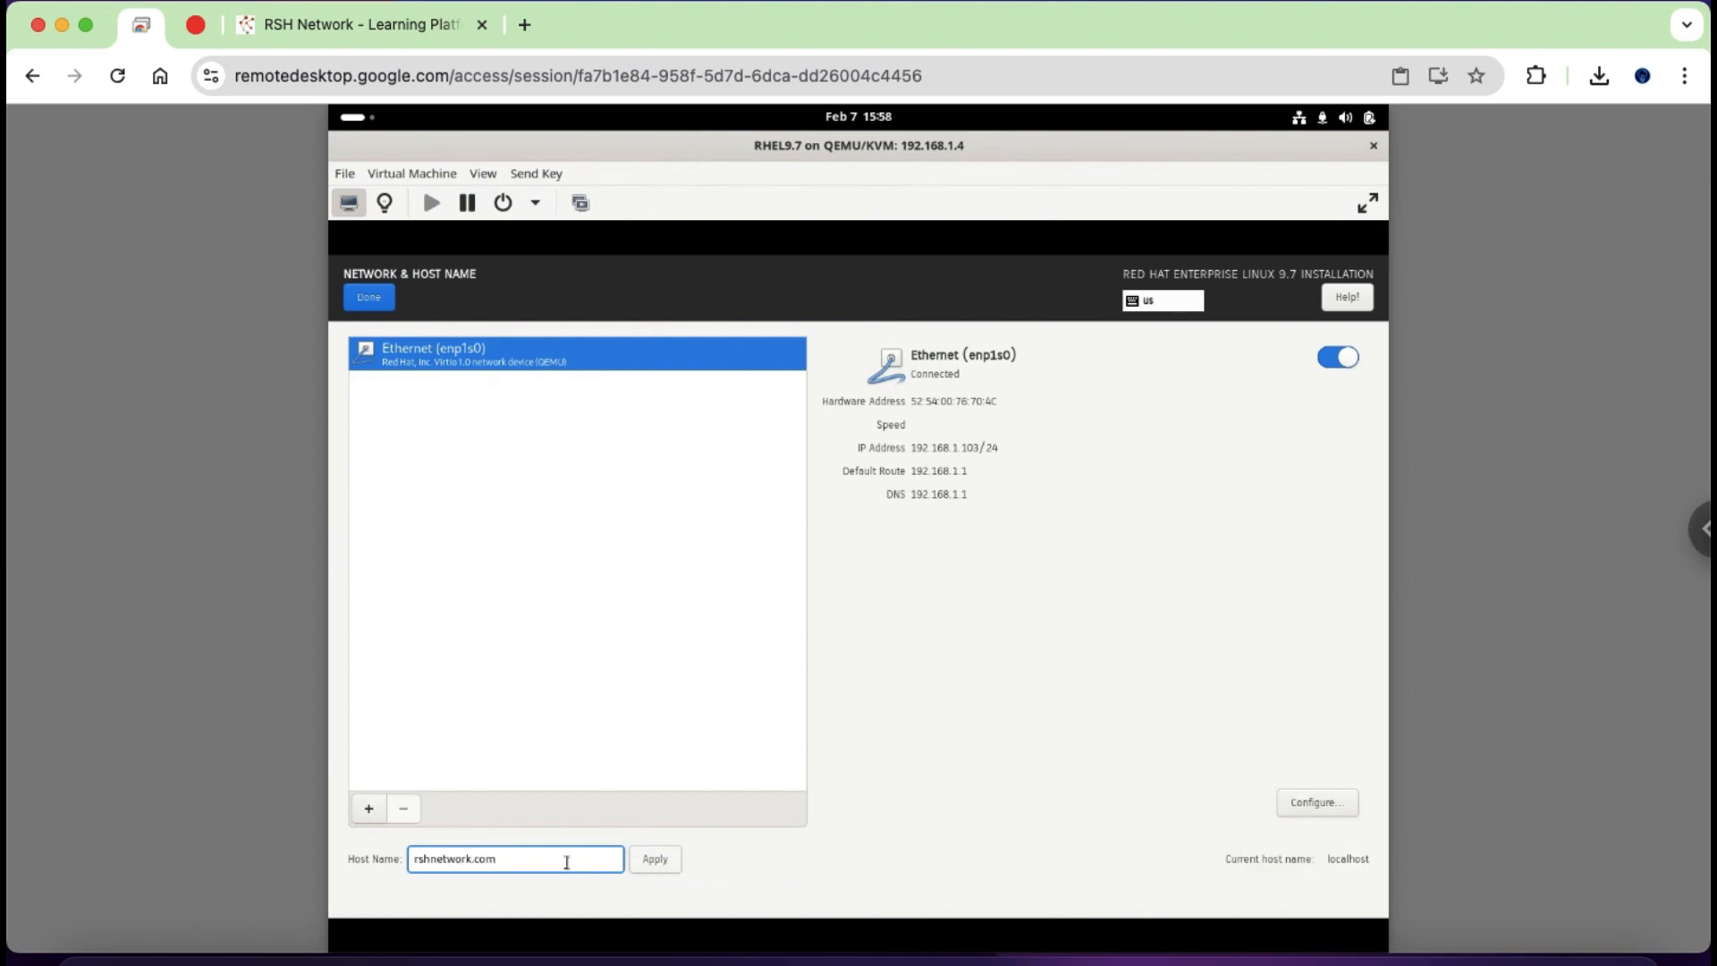
{"action": "key", "text": "BackSpace"}
{"action": "key", "text": "BackSpace"}
{"action": "key", "text": "BackSpace"}
{"action": "key", "text": "BackSpace"}
{"action": "left_click", "coordinate": [670, 858]}
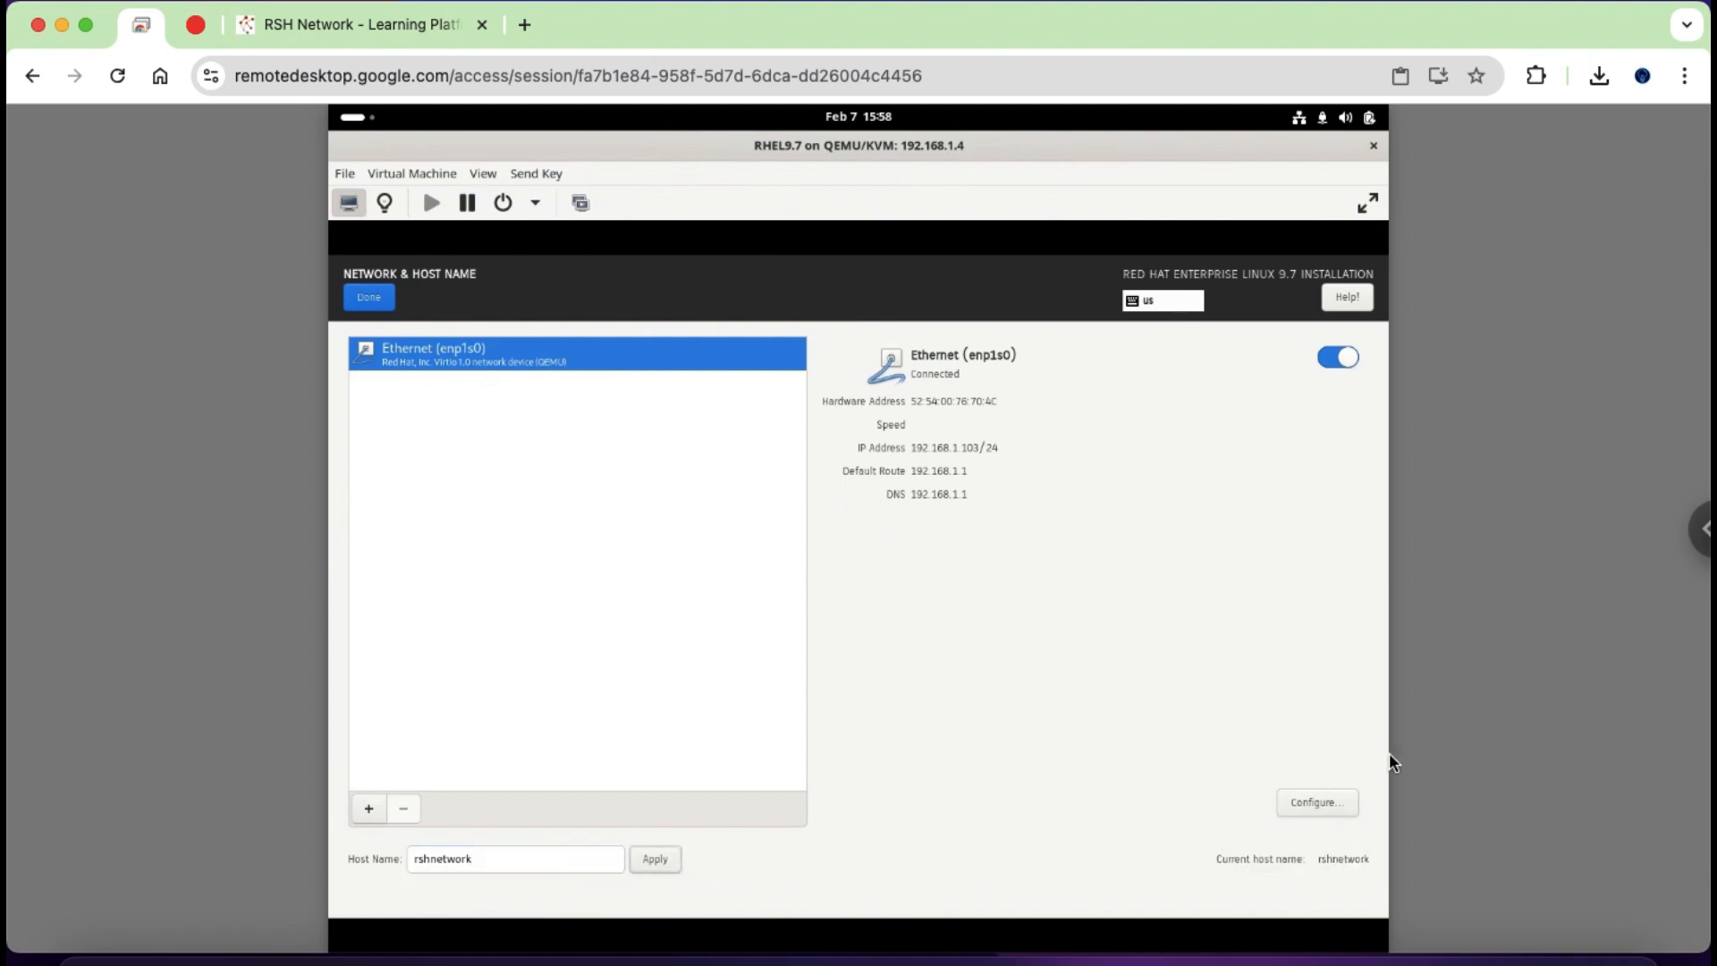
- Switch enp1s0's IPv4 method to Manual and add address 192.168.1.11 with netmask 24 and gateway 192.168.1.1
{"action": "left_click", "coordinate": [1333, 809]}
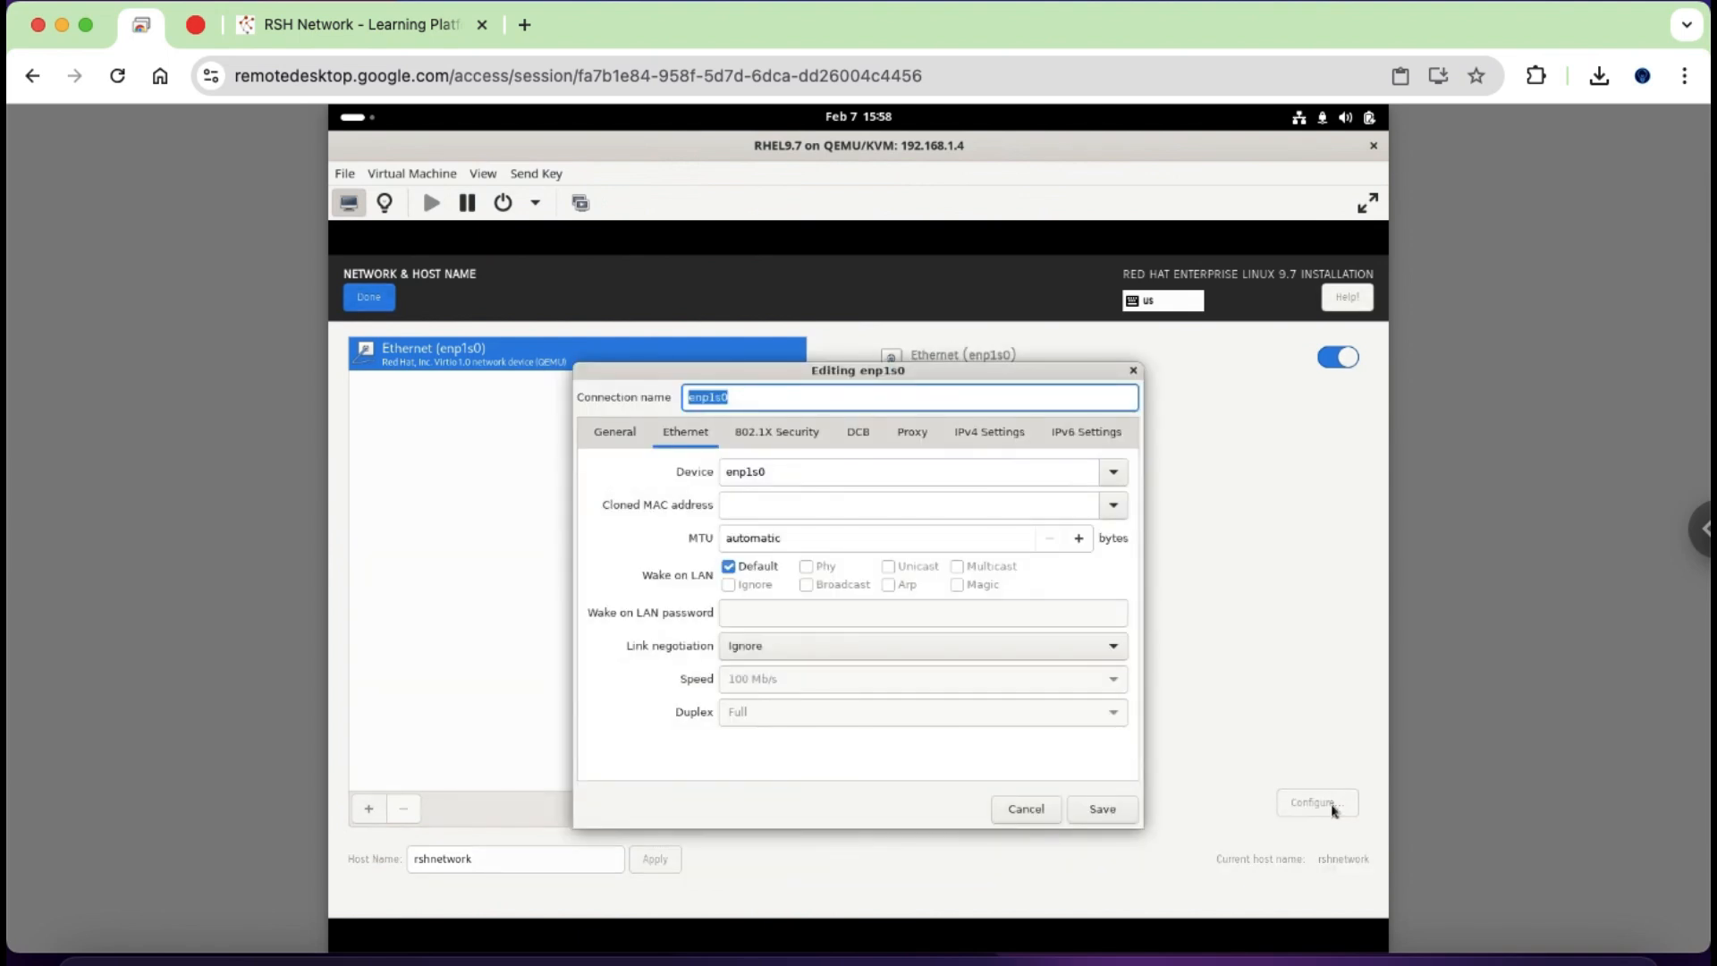
{"action": "left_click", "coordinate": [619, 436]}
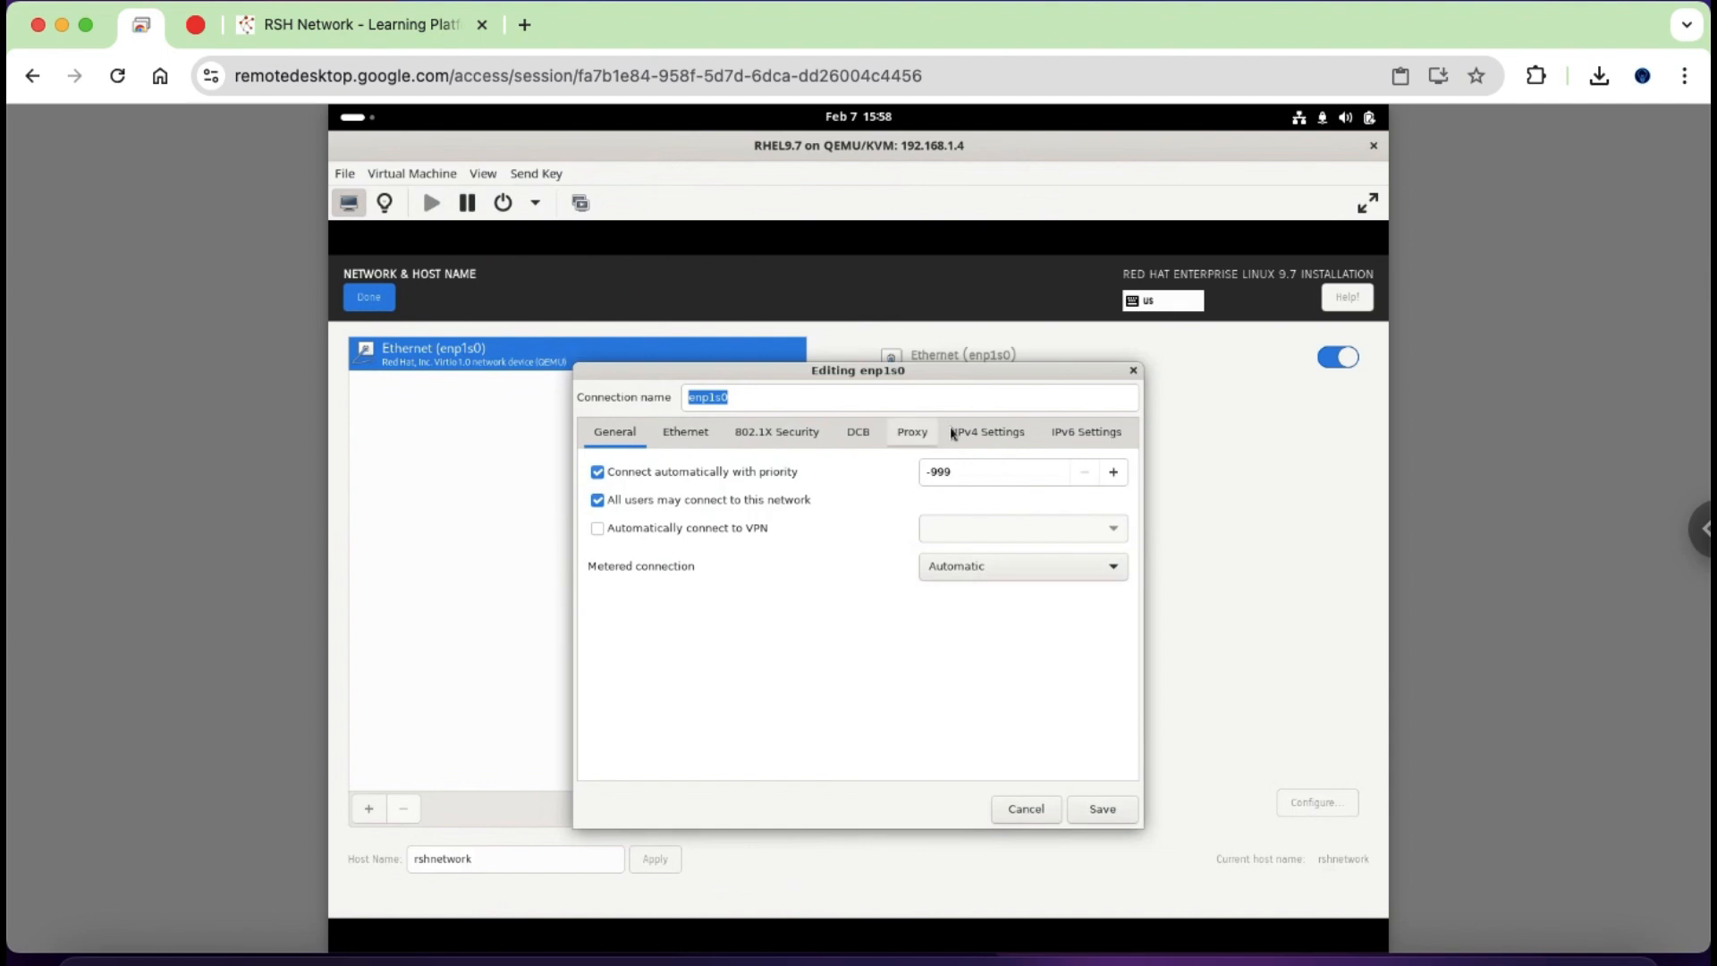
{"action": "left_click", "coordinate": [984, 434]}
{"action": "left_click", "coordinate": [677, 486]}
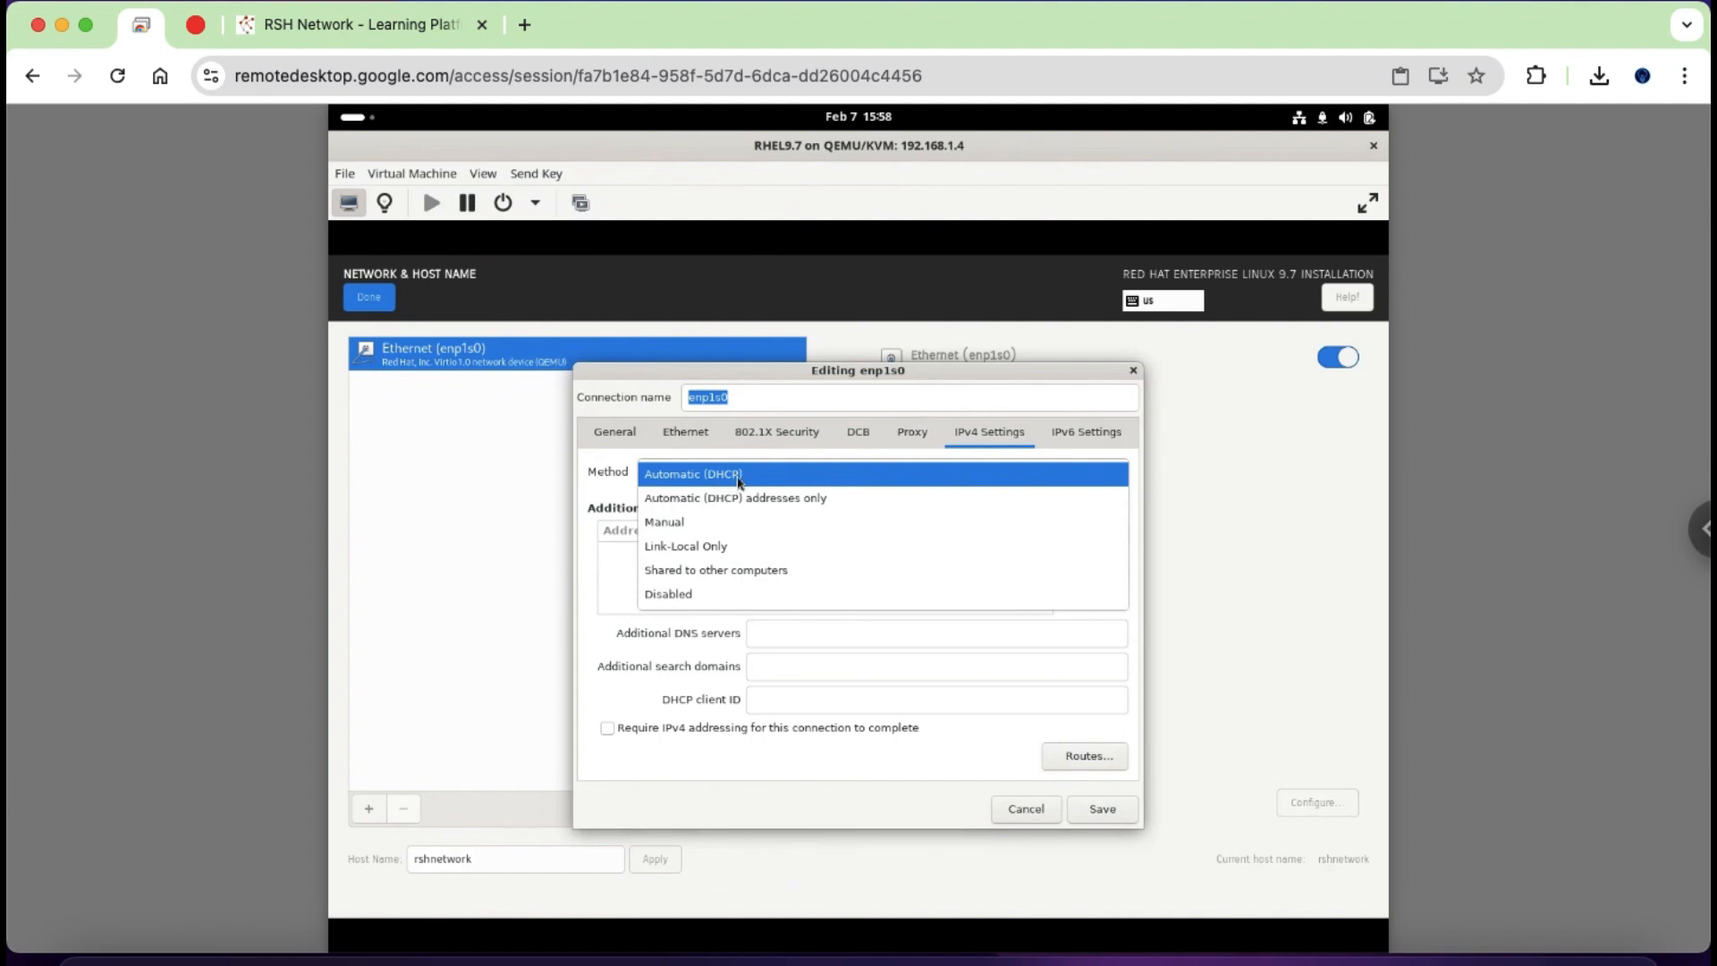
{"action": "left_click", "coordinate": [715, 524]}
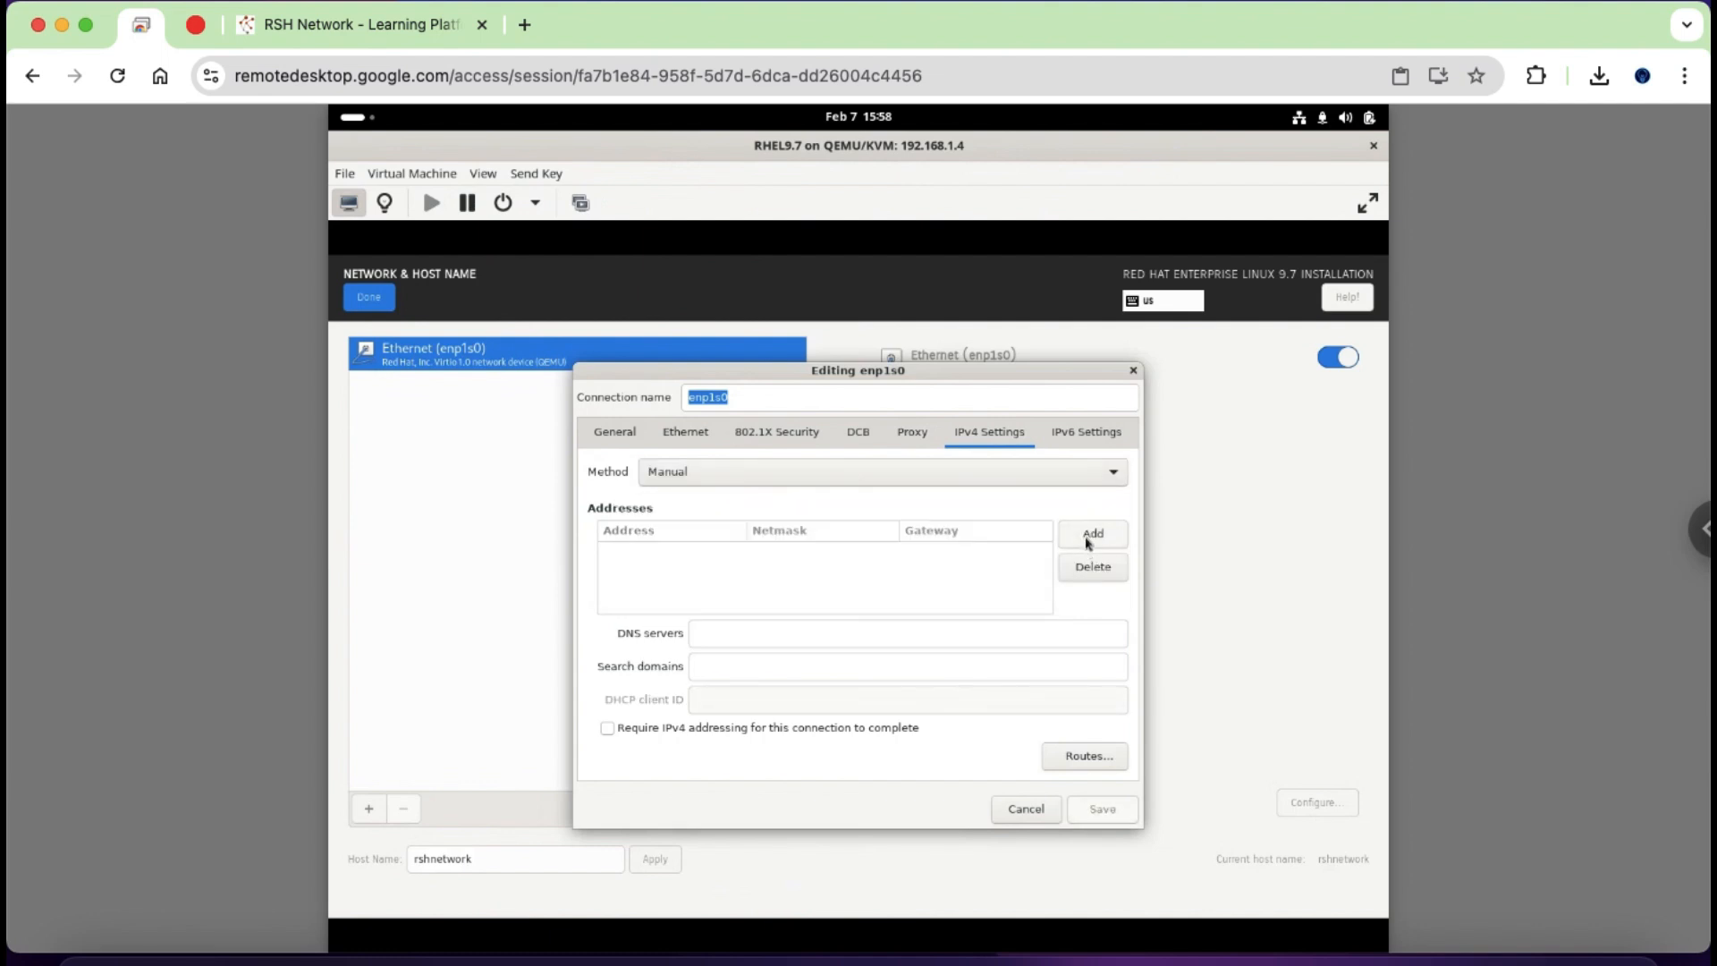
{"action": "left_click", "coordinate": [1087, 537]}
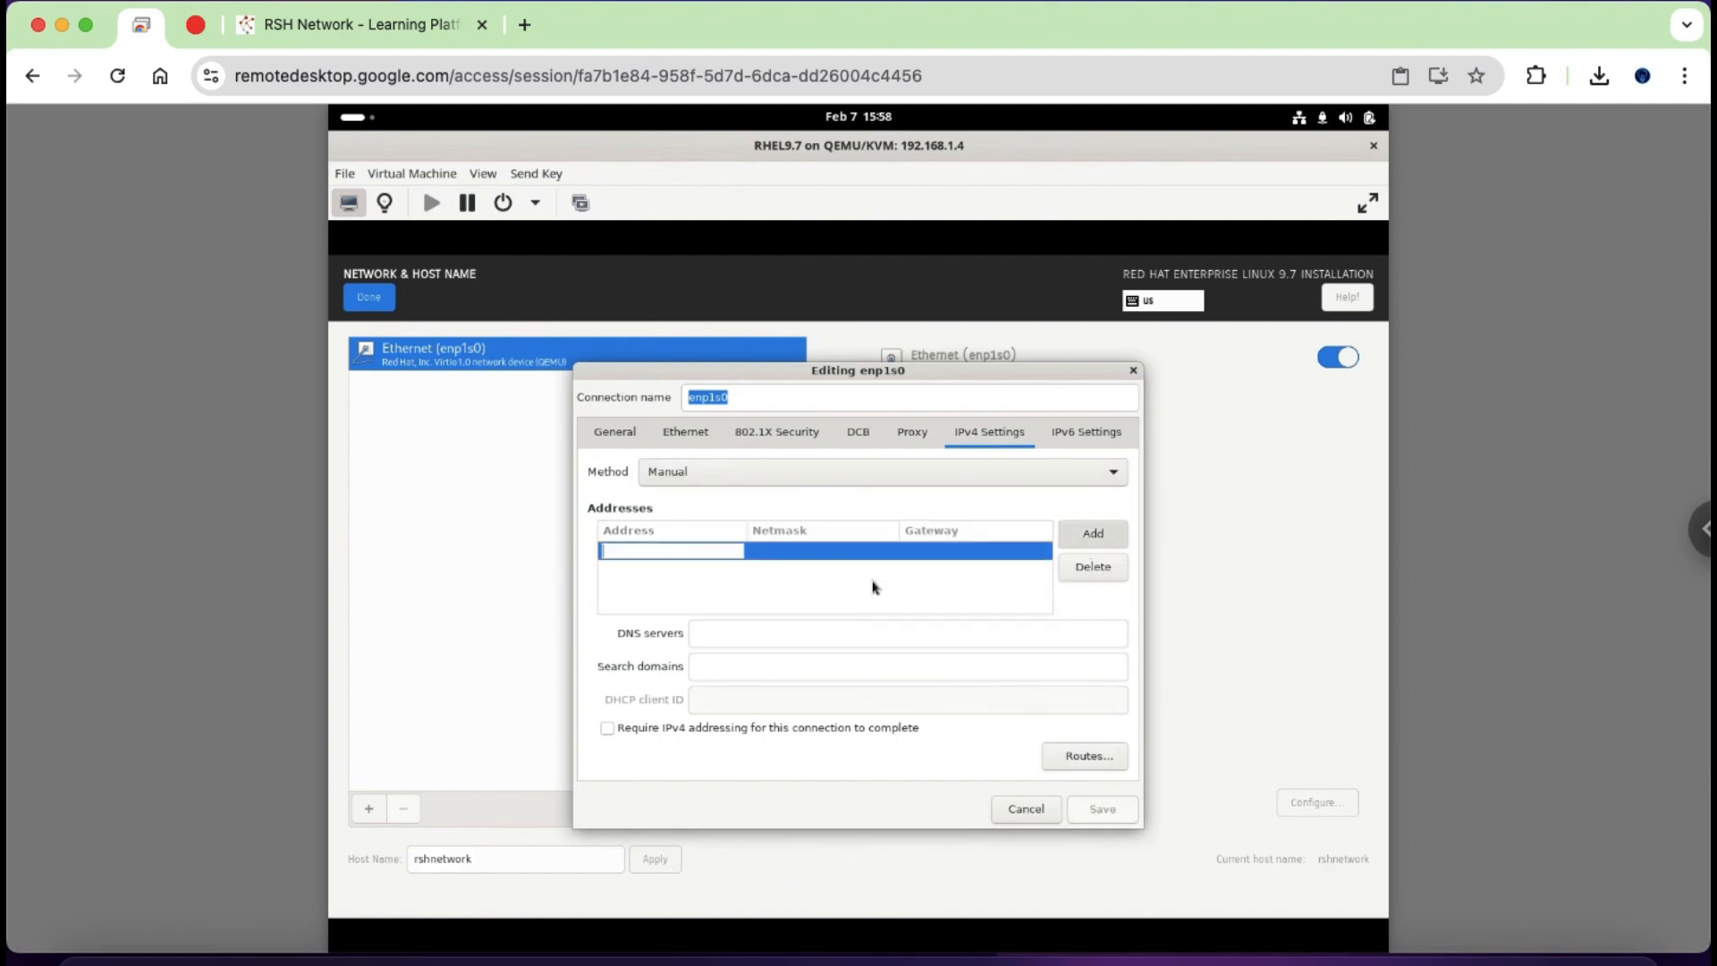
{"action": "type", "text": "192.168"}
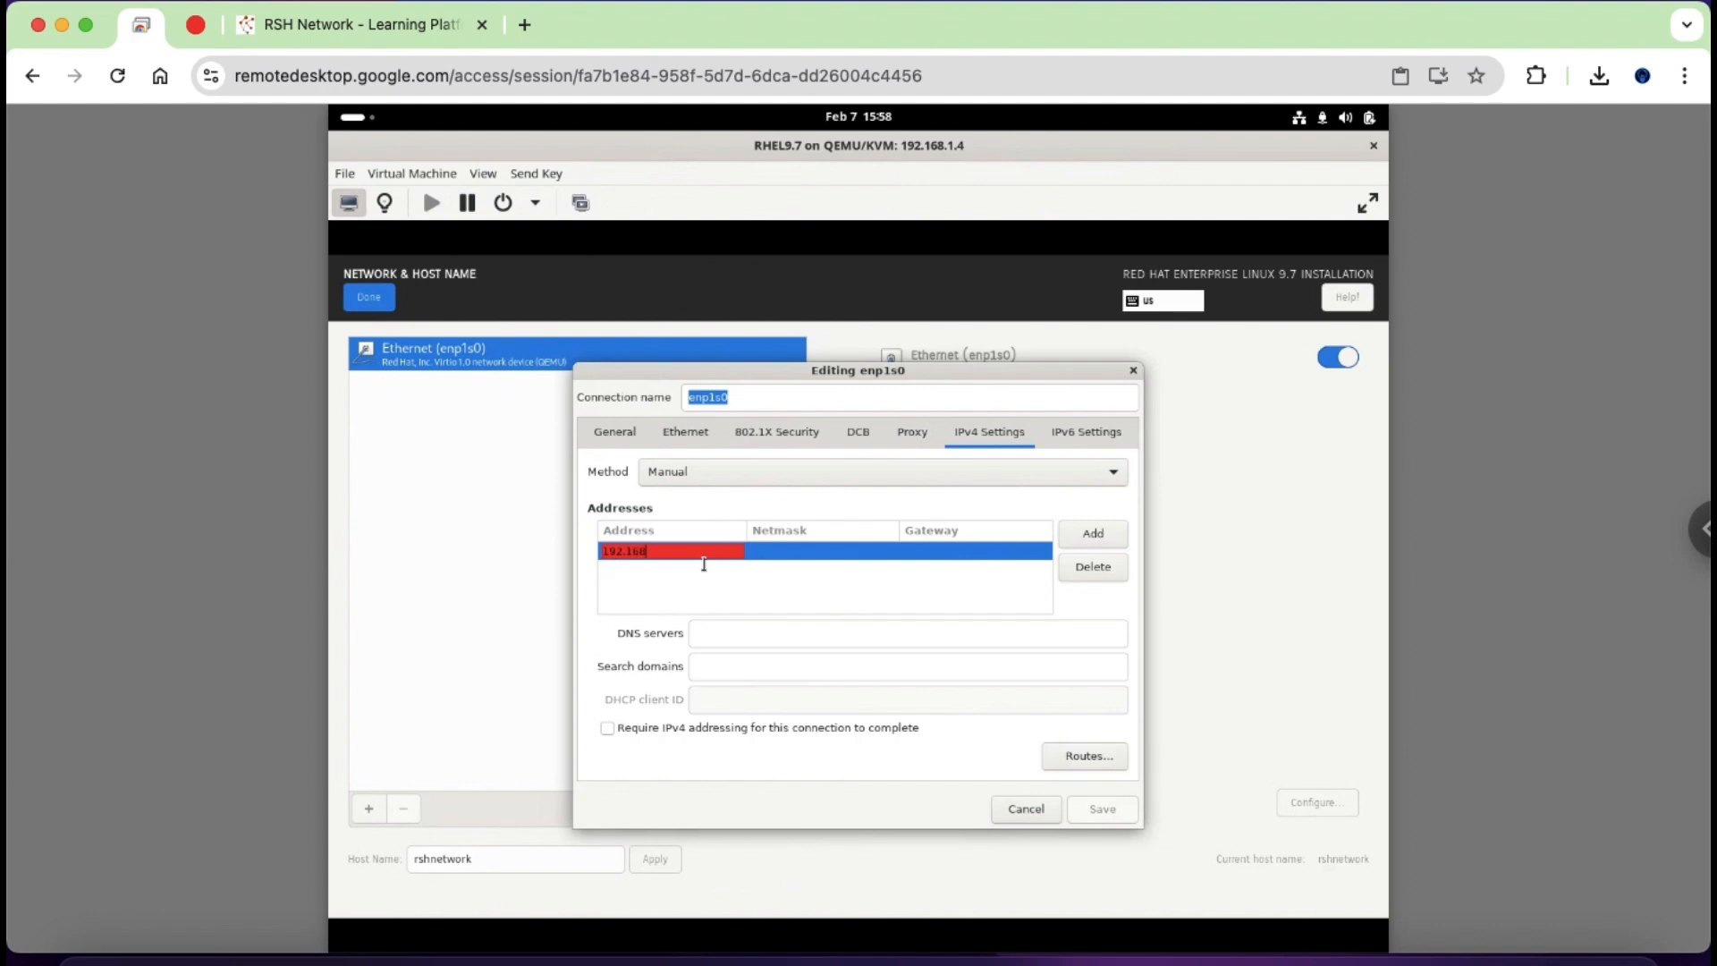
{"action": "type", "text": ".1.11"}
{"action": "key", "text": "Tab"}
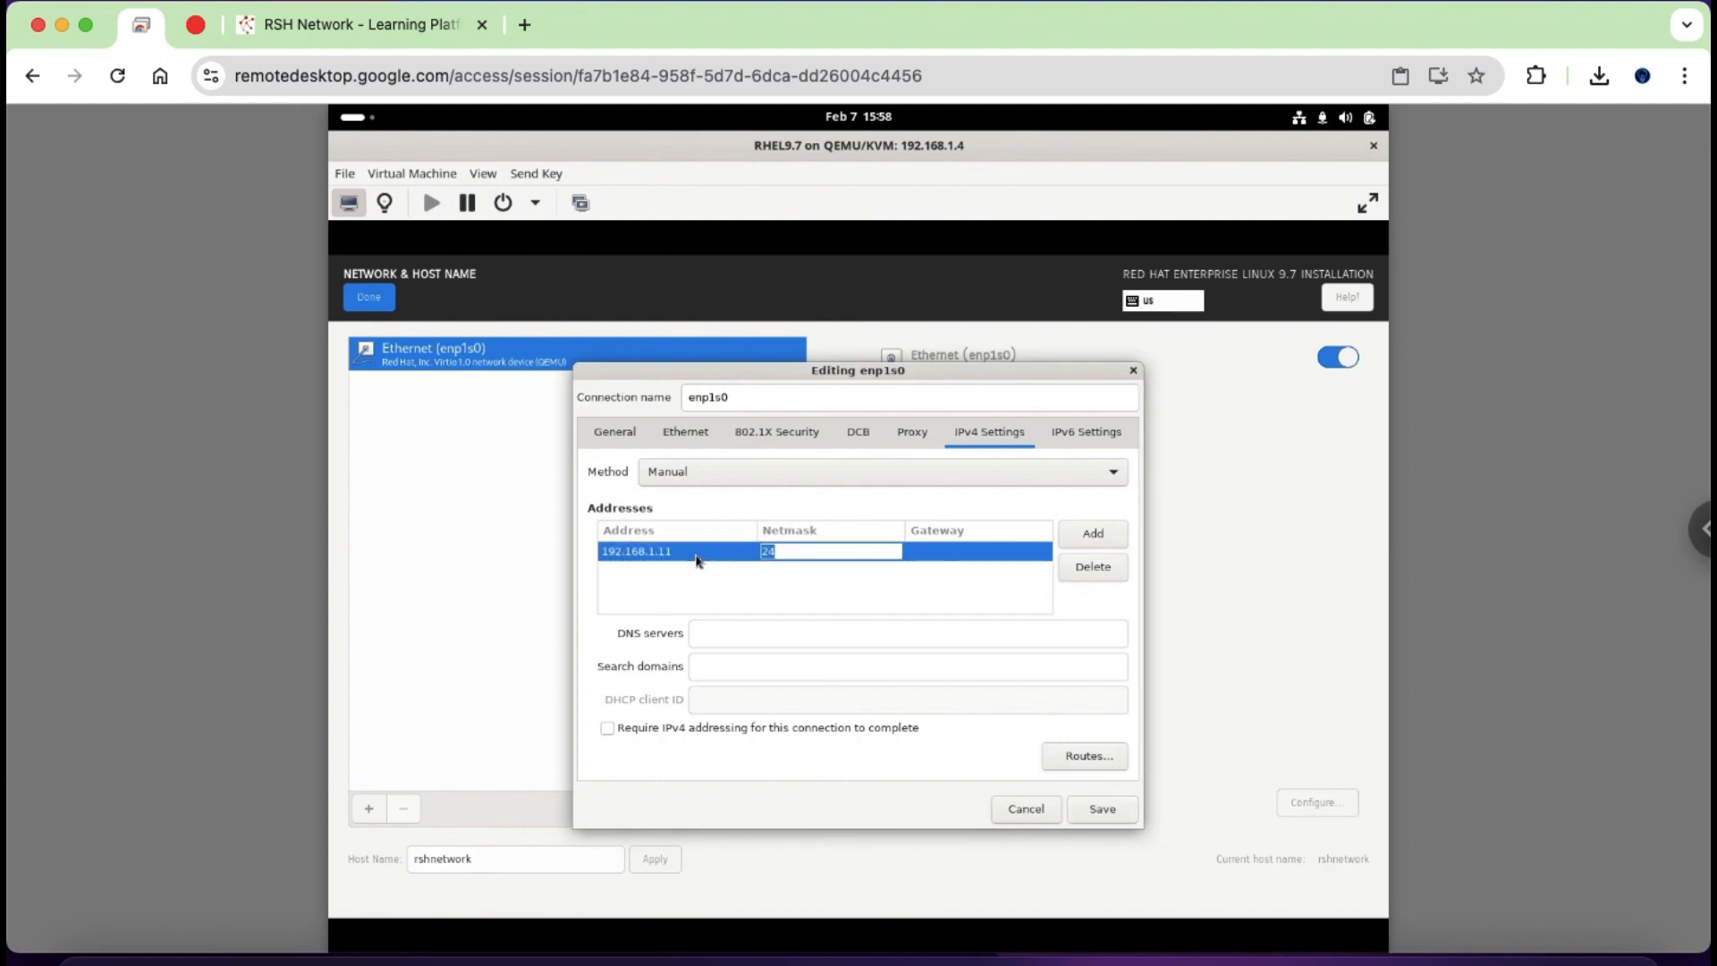
{"action": "key", "text": "Tab"}
{"action": "type", "text": "192.168.1"}
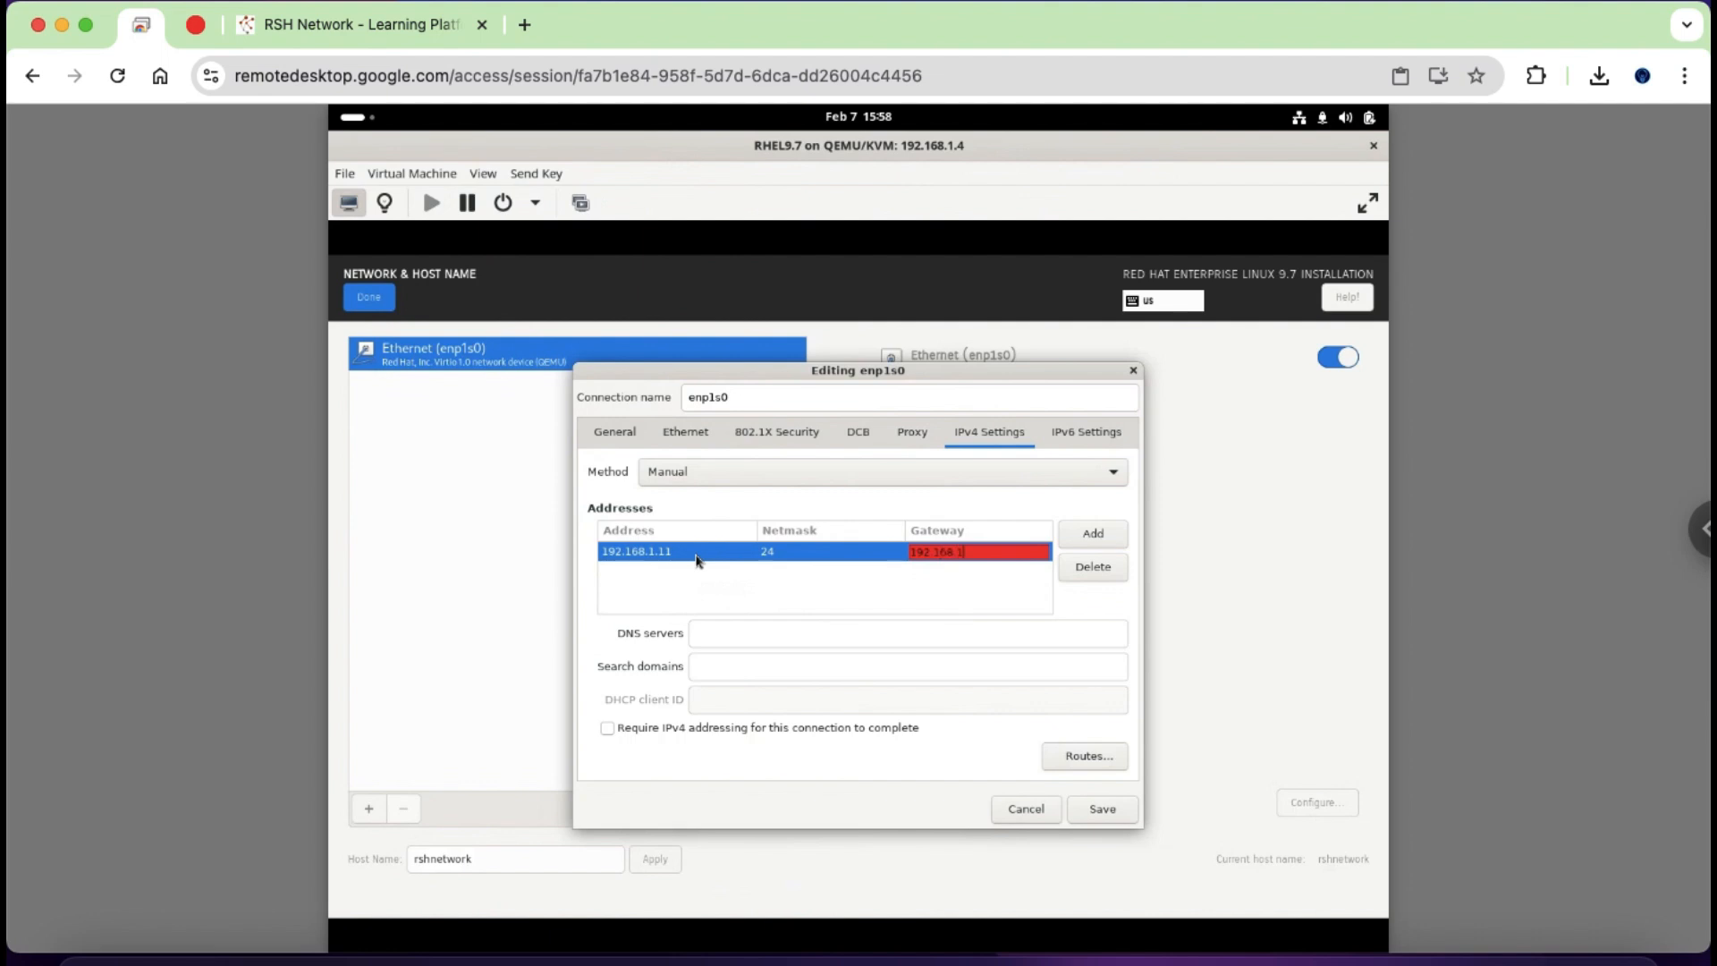
{"action": "type", "text": ".1"}
- Set the connection's DNS servers to 192.168.1.1 and 8.8.8.8, save it, and return to the installation summary
{"action": "left_click", "coordinate": [919, 640]}
{"action": "type", "text": "192.168.1.1"}
{"action": "left_click", "coordinate": [905, 669]}
{"action": "left_click", "coordinate": [895, 638]}
{"action": "type", "text": ".8.8.8.8"}
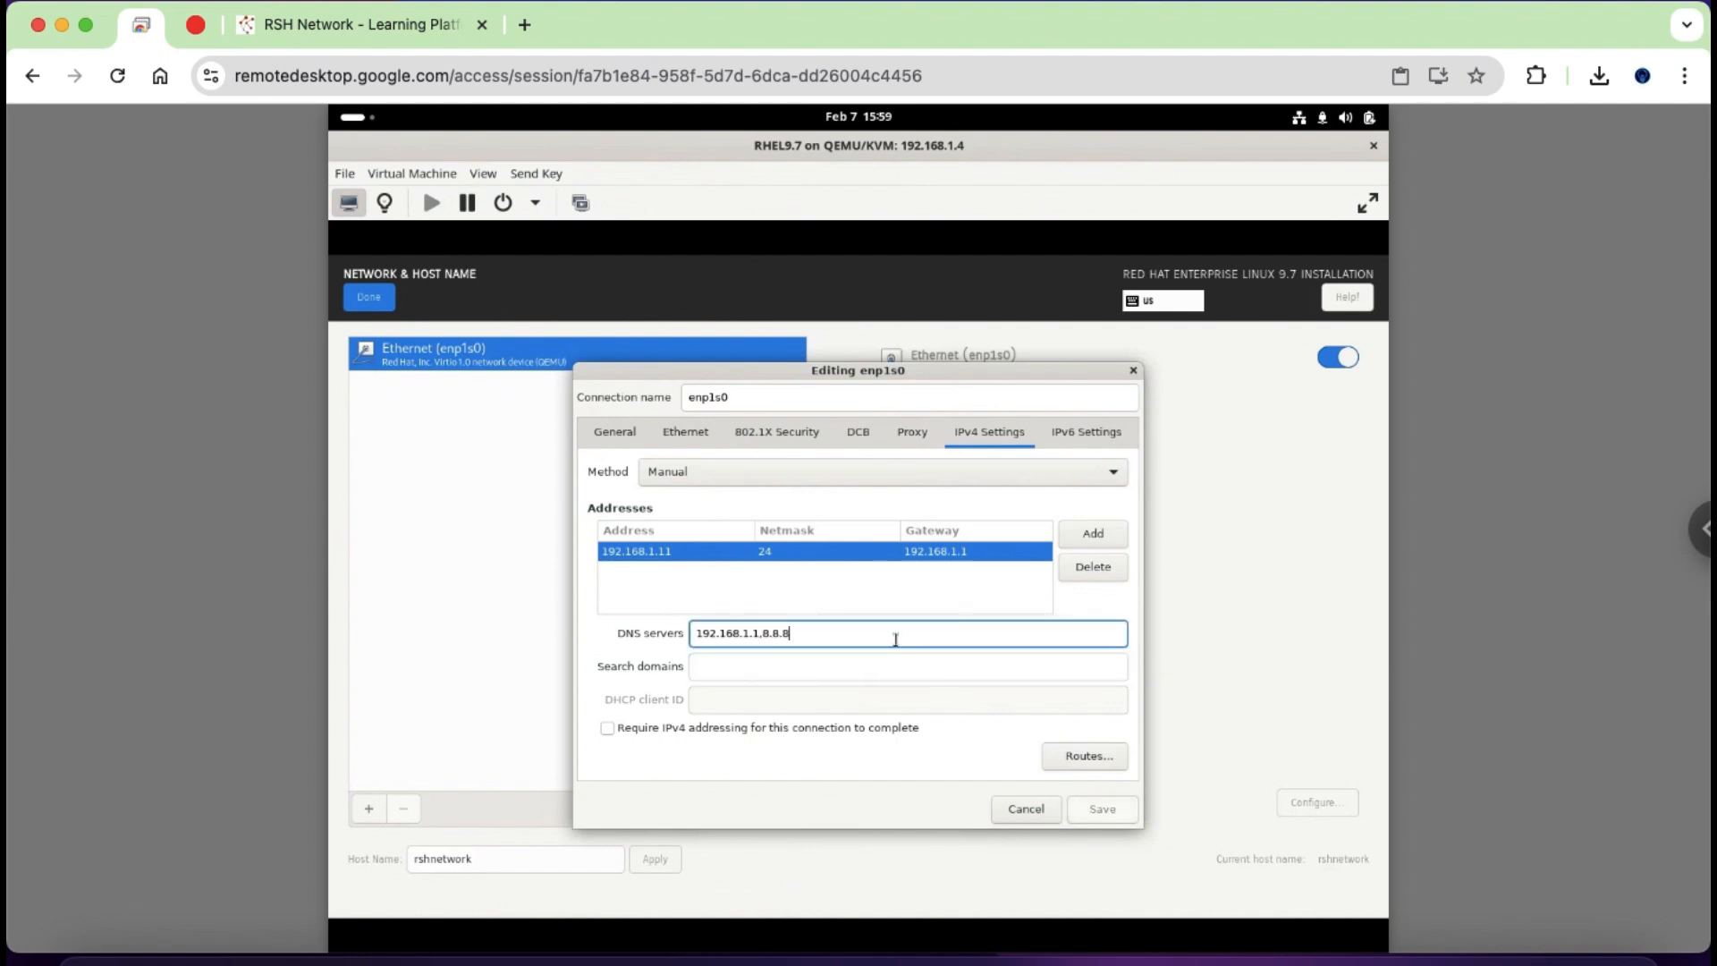
{"action": "left_click", "coordinate": [1104, 809]}
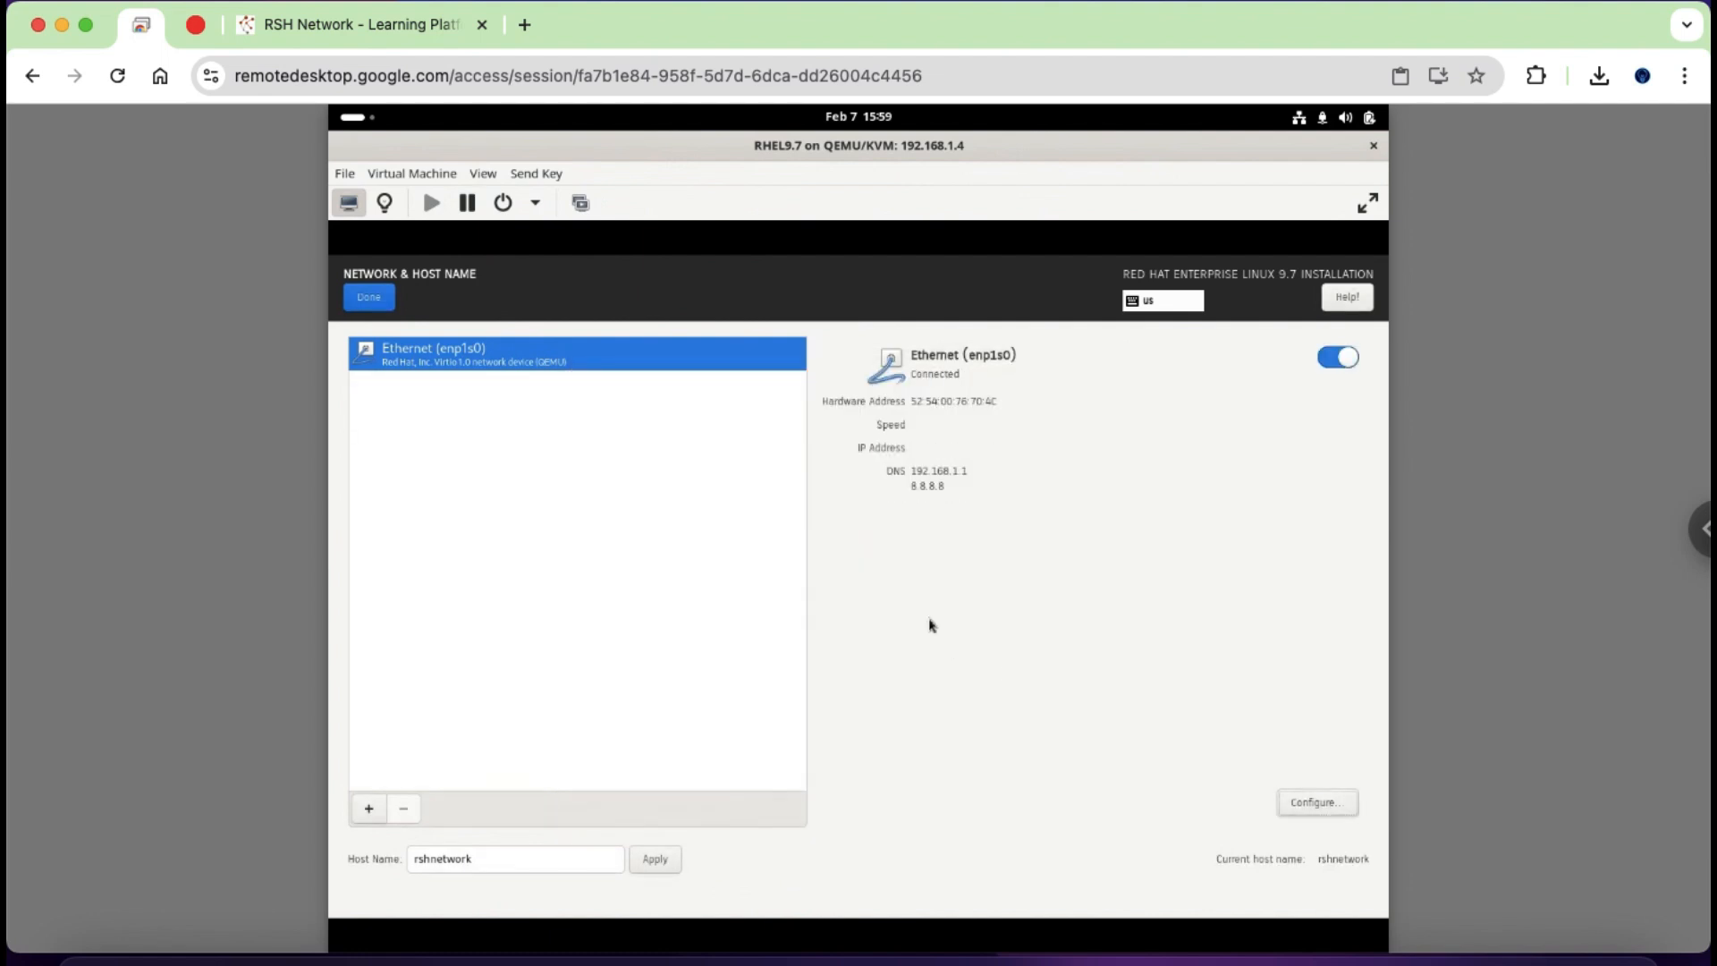
{"action": "left_click", "coordinate": [369, 296]}
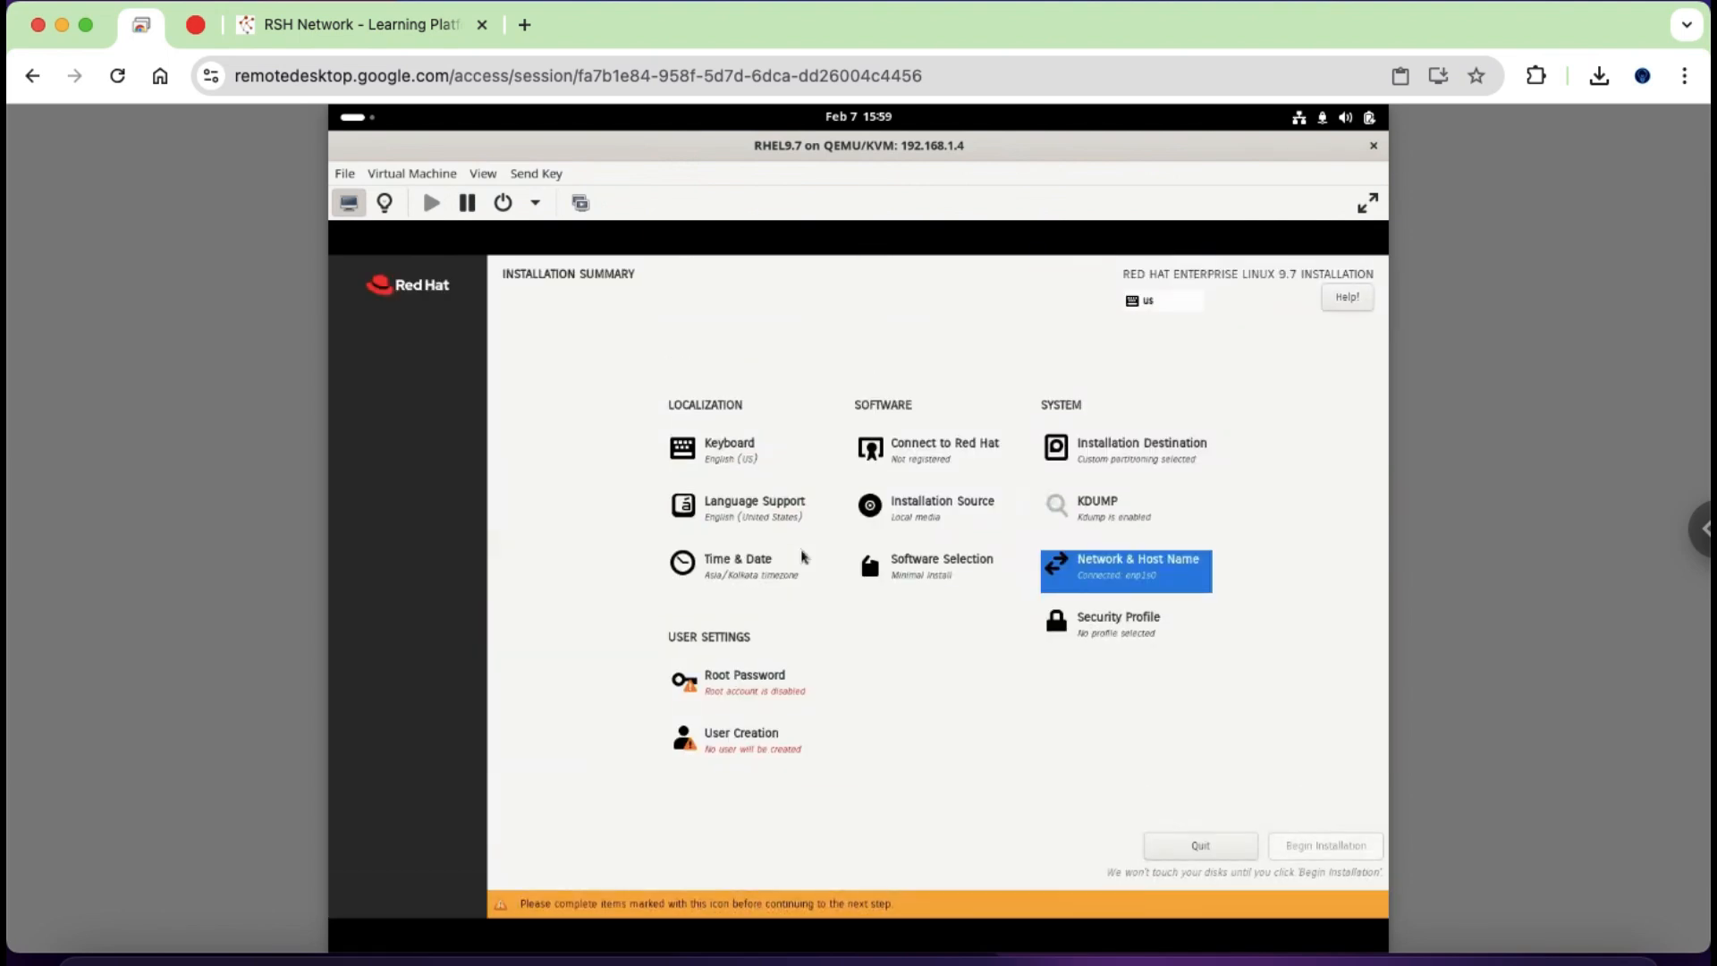
- Review the Red Hat registration options, the time zone region and the NTP server list, and return to the installation summary
{"action": "left_click", "coordinate": [946, 463]}
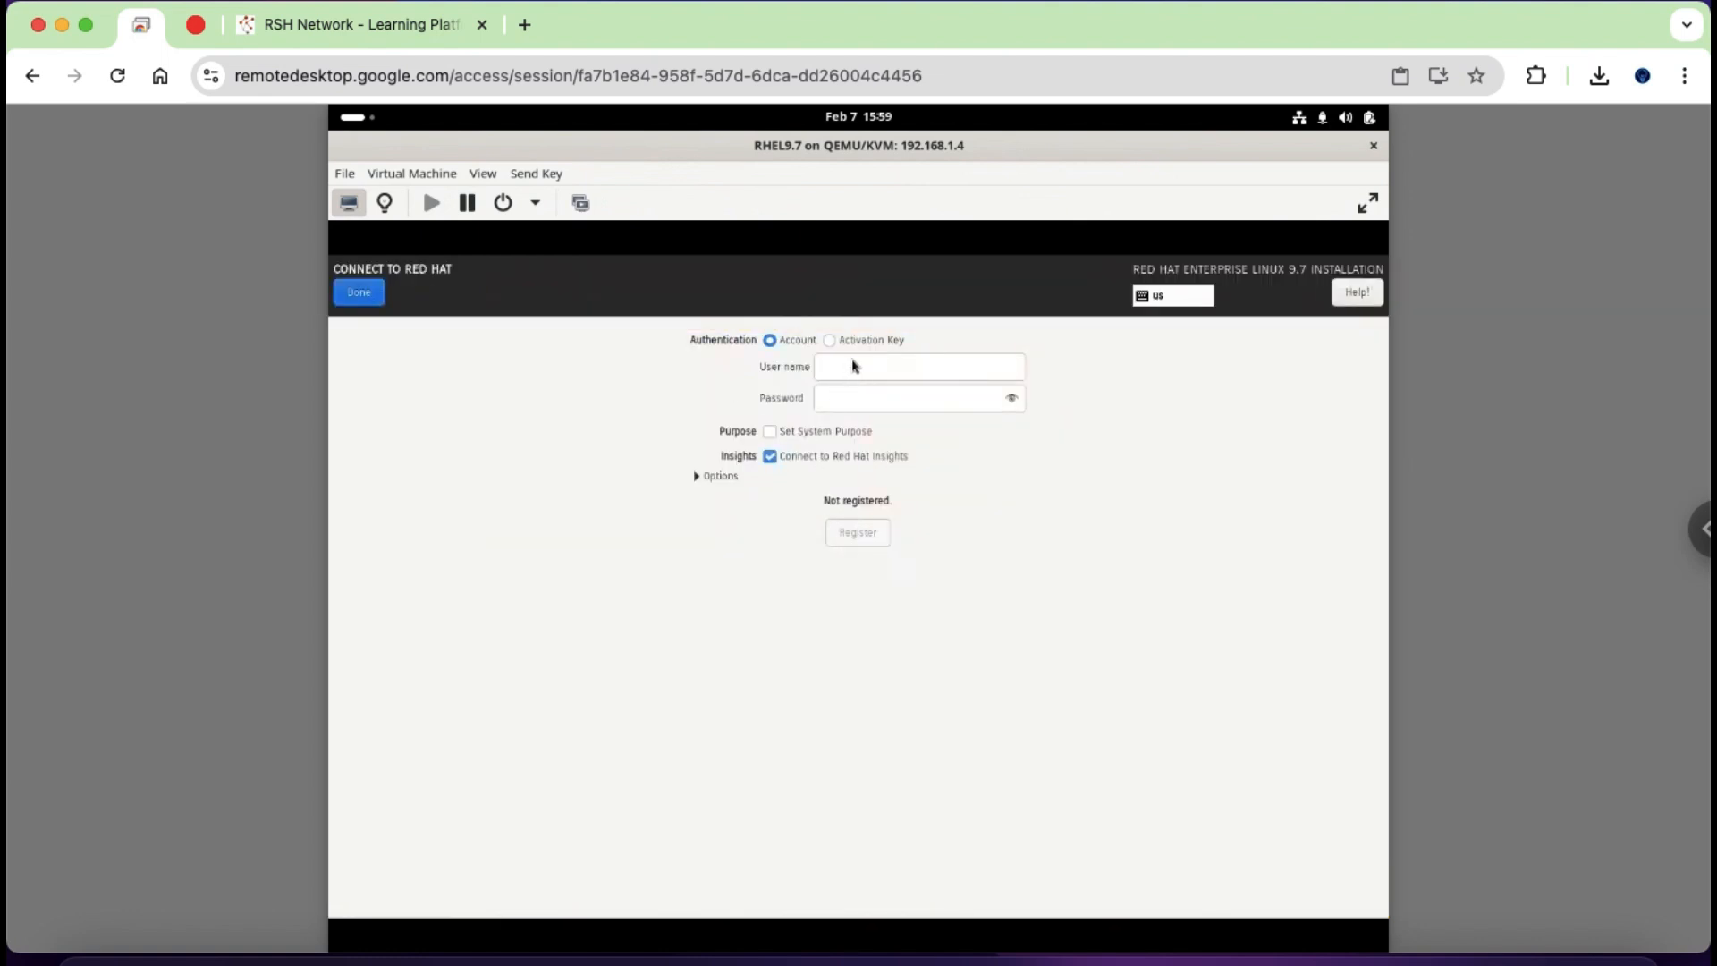
{"action": "left_click", "coordinate": [375, 297]}
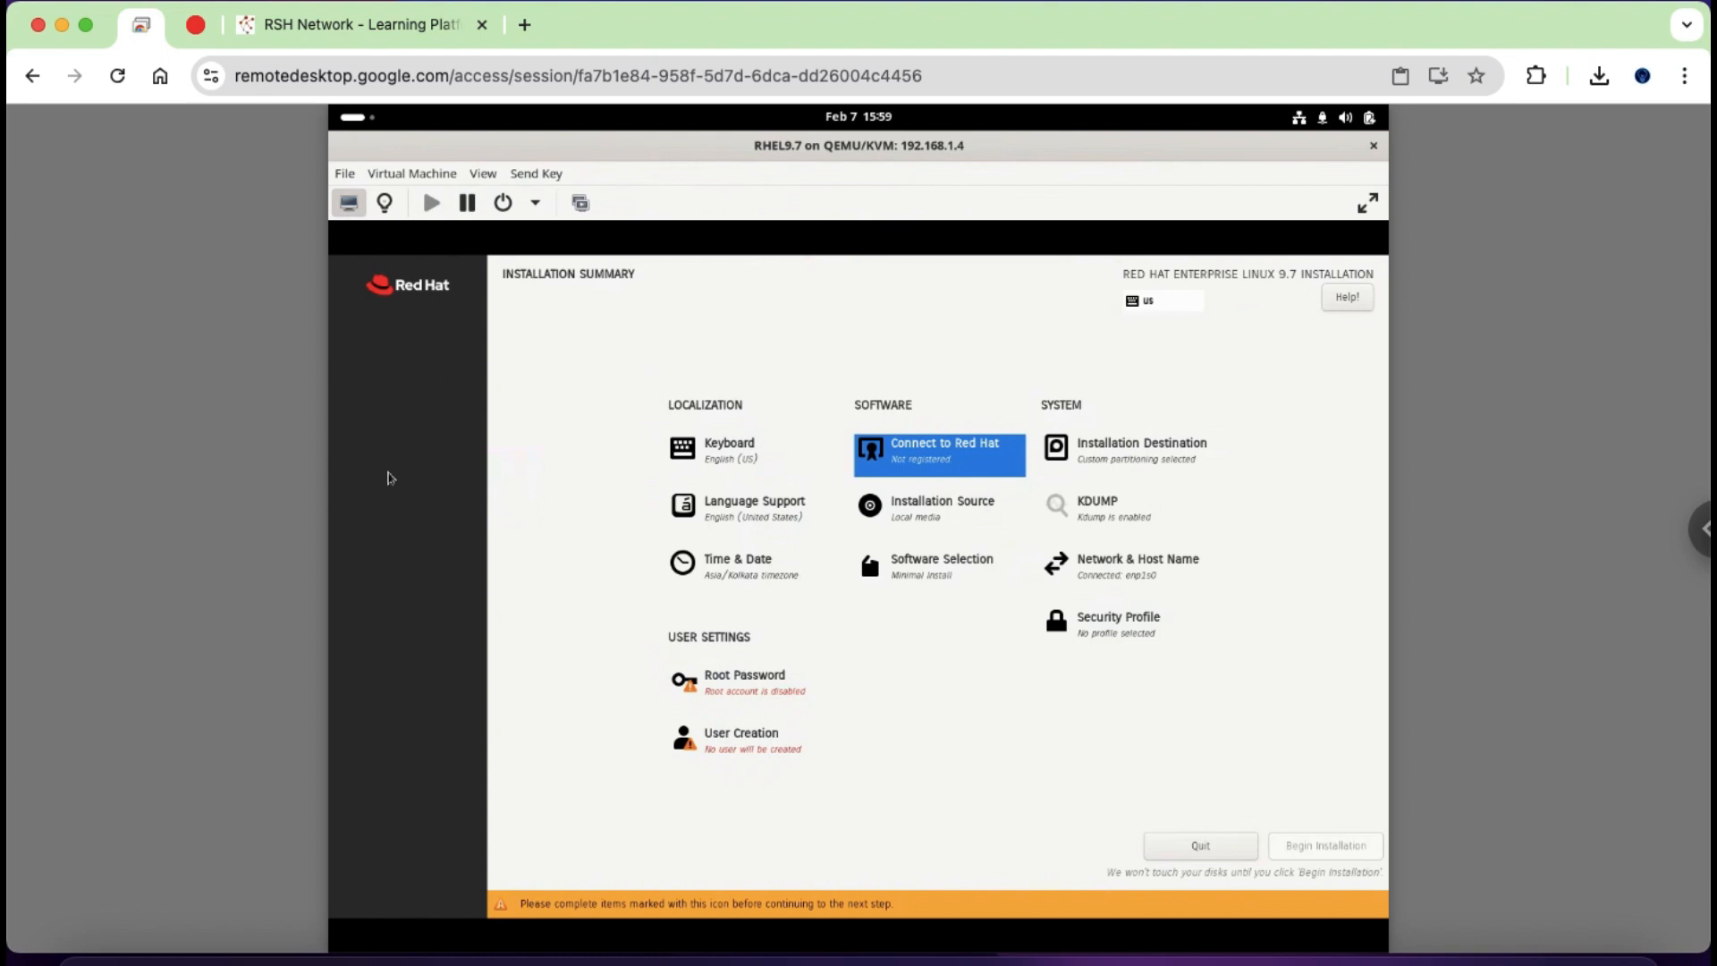
{"action": "left_click", "coordinate": [706, 563]}
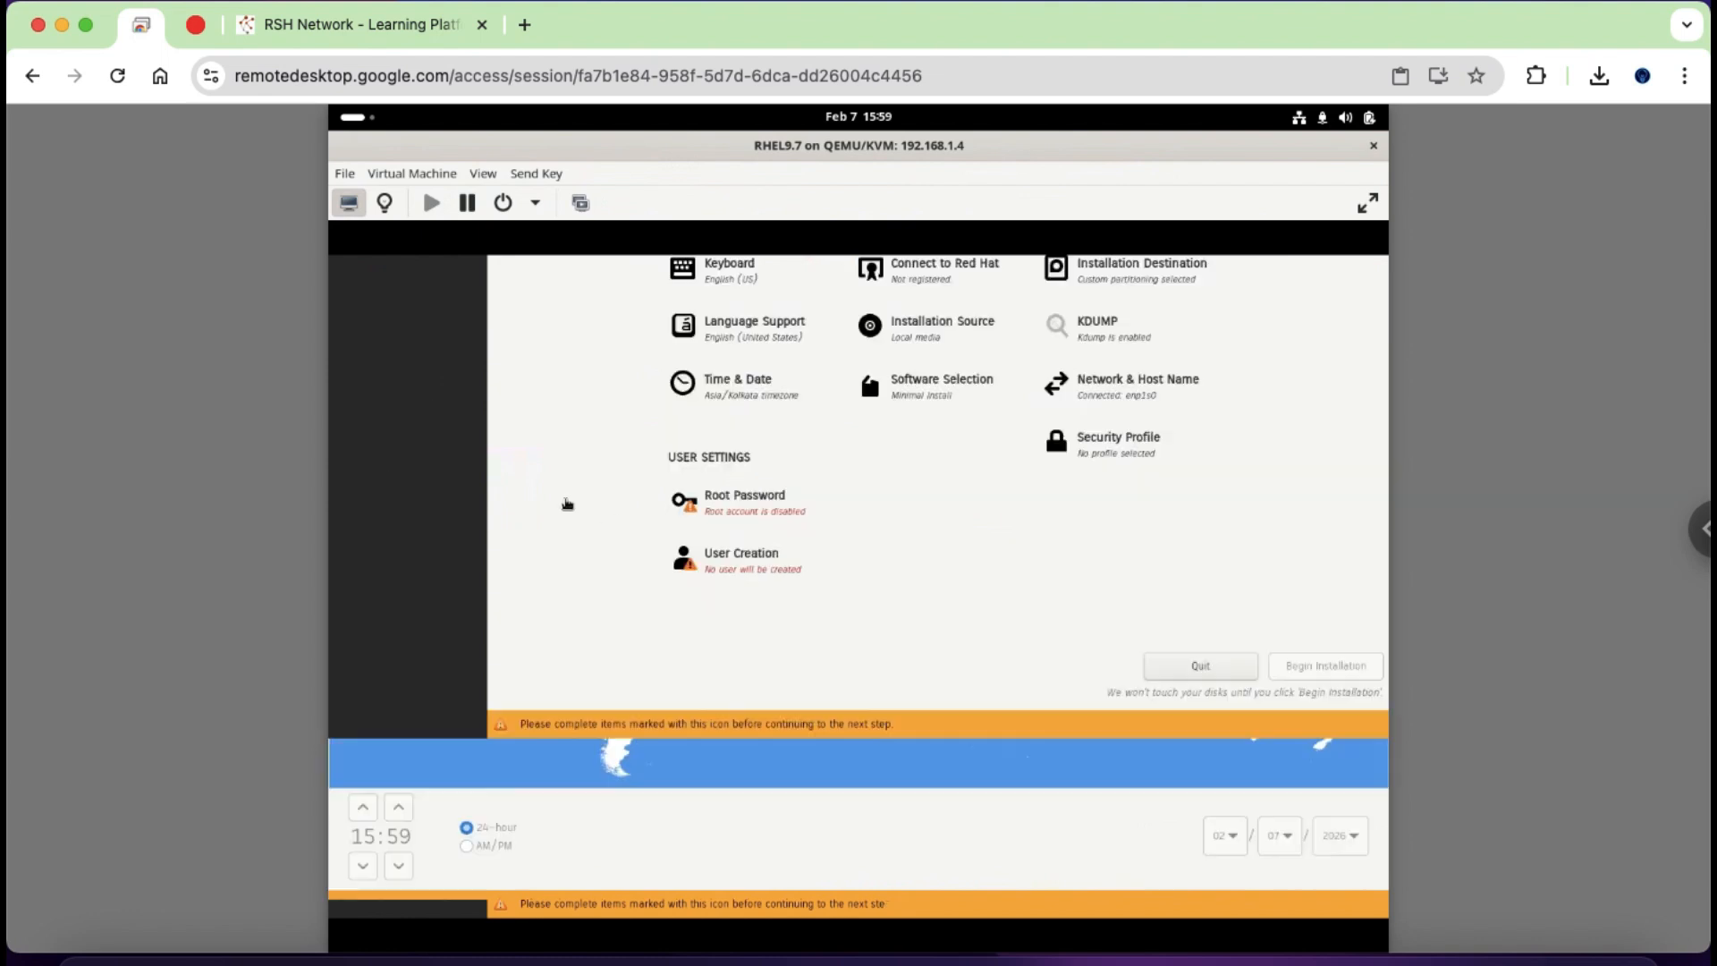
{"action": "left_click", "coordinate": [489, 340]}
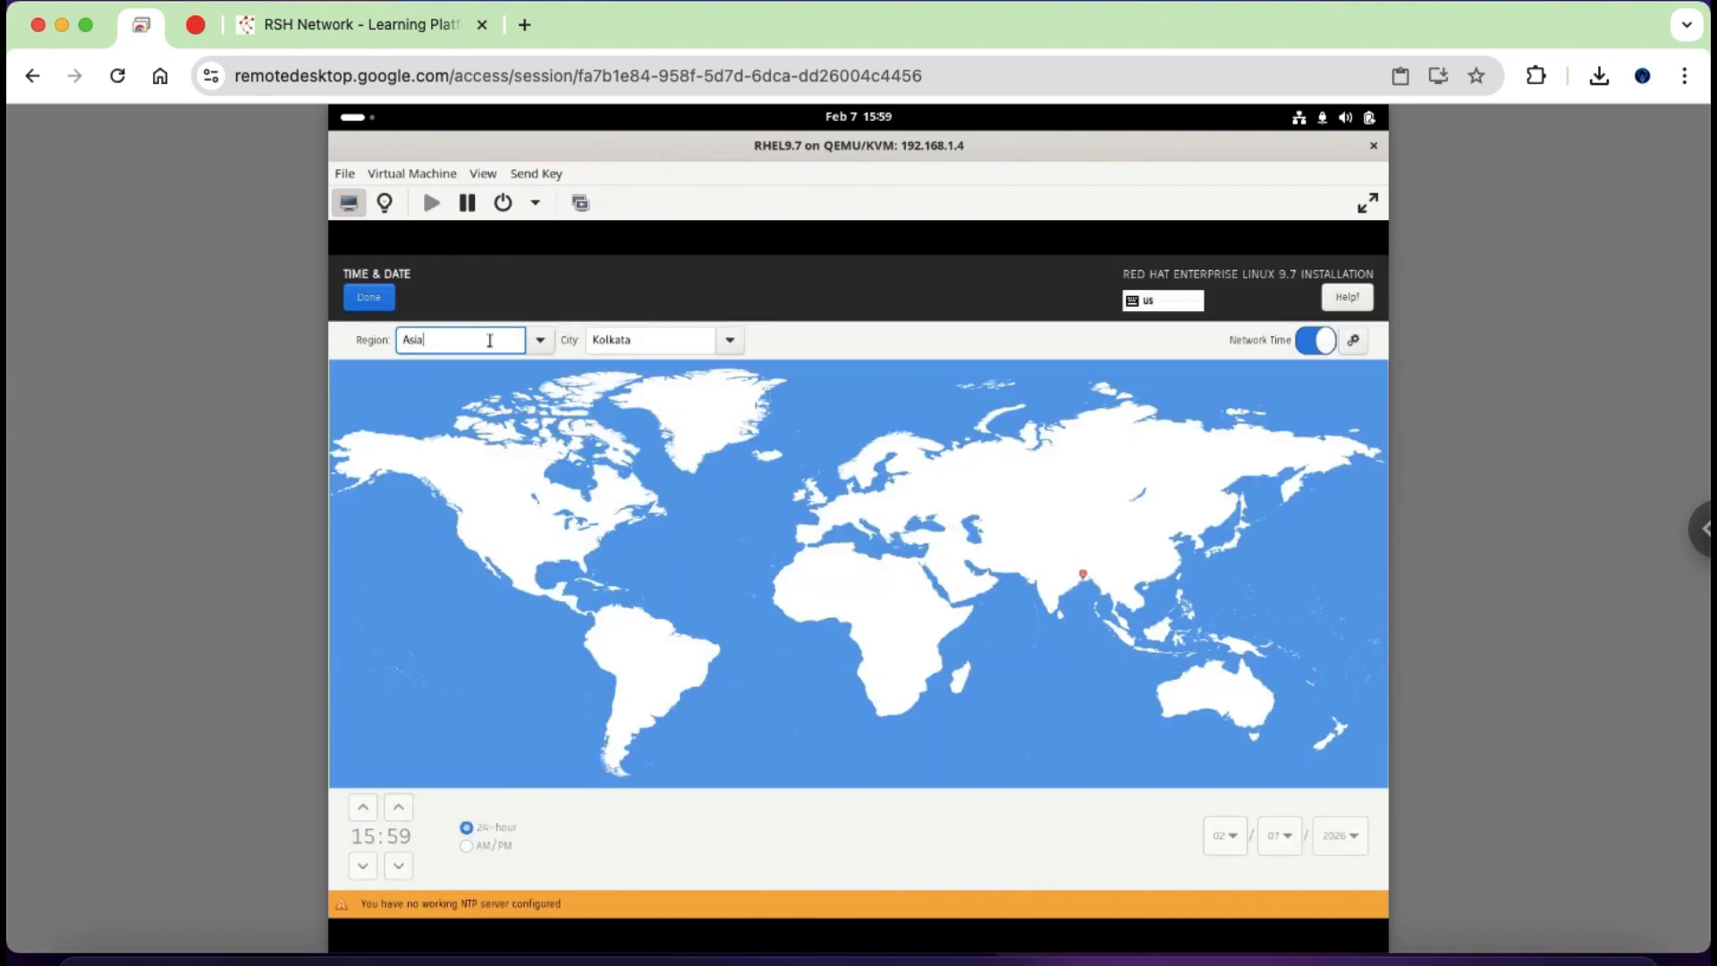
{"action": "double_click", "coordinate": [489, 340]}
{"action": "left_click", "coordinate": [1354, 341]}
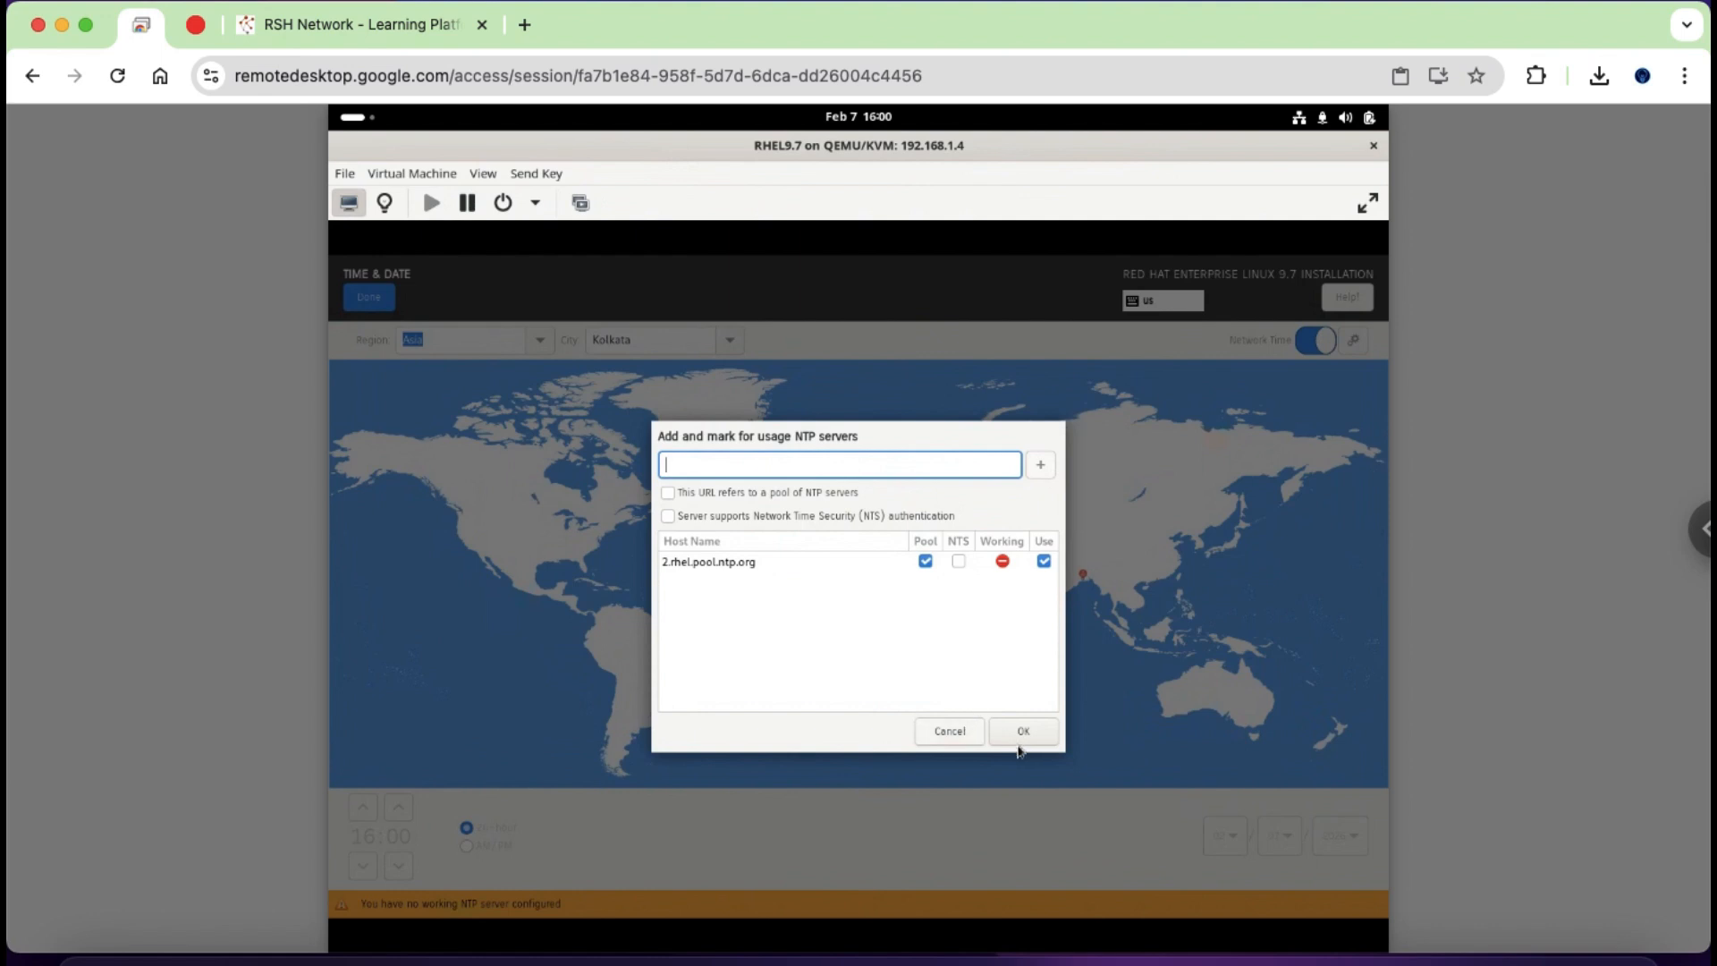
{"action": "left_click", "coordinate": [950, 732]}
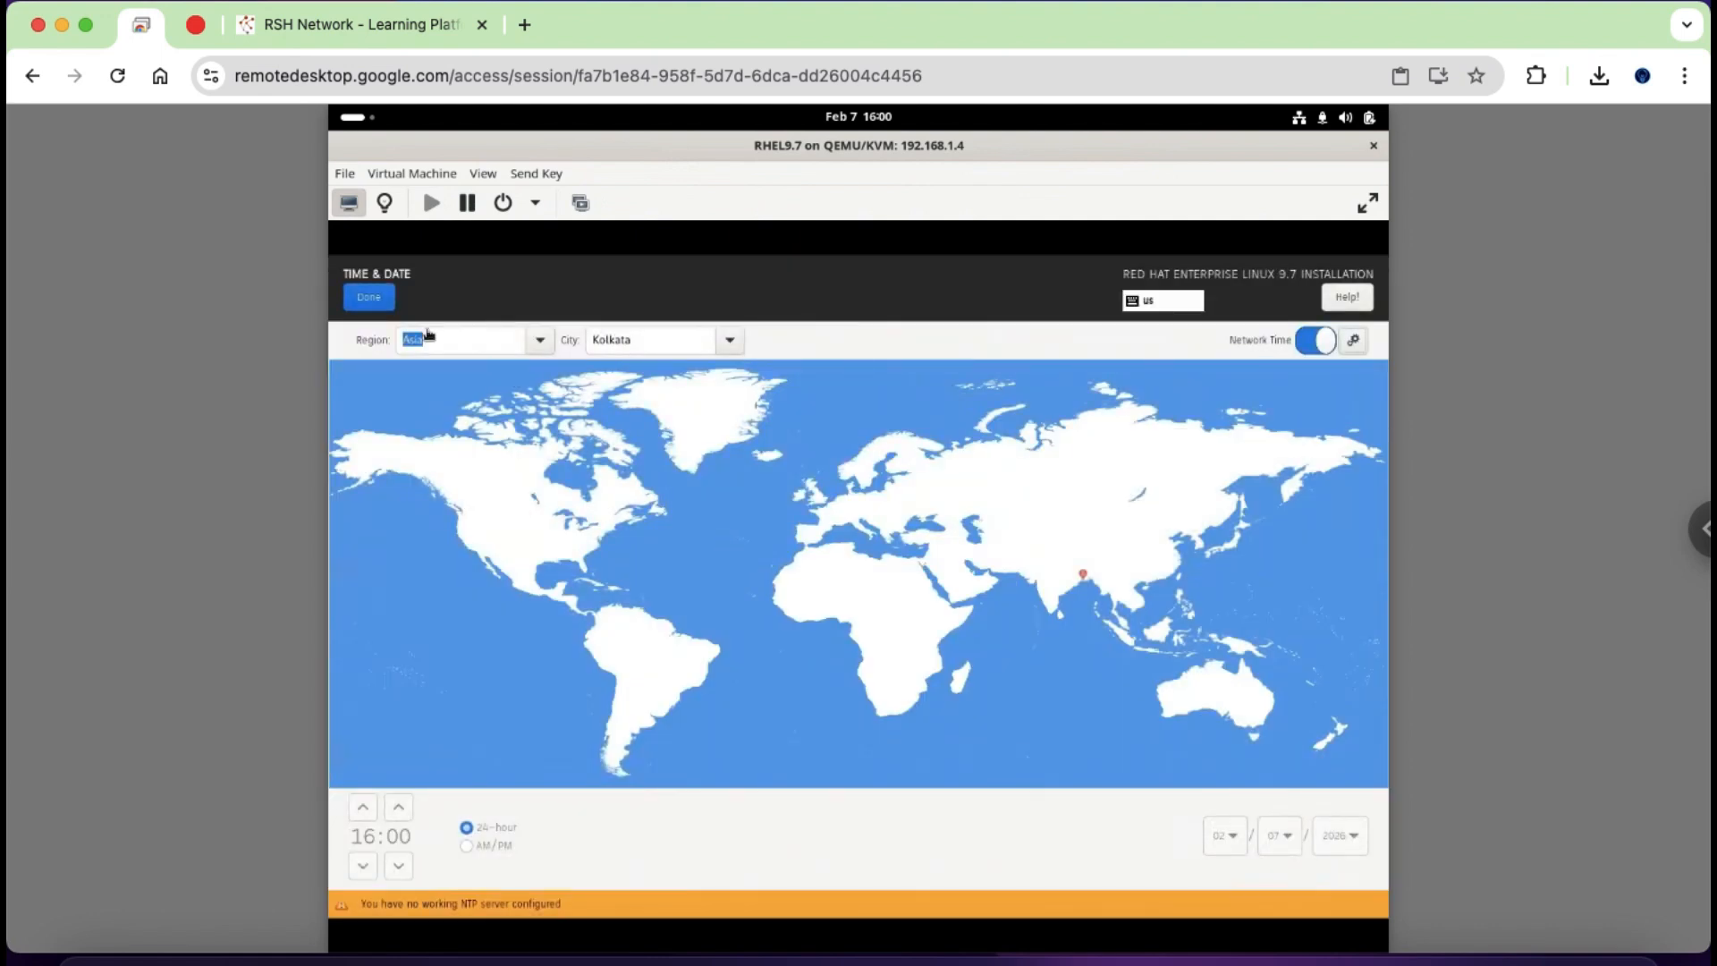
{"action": "left_click", "coordinate": [379, 304]}
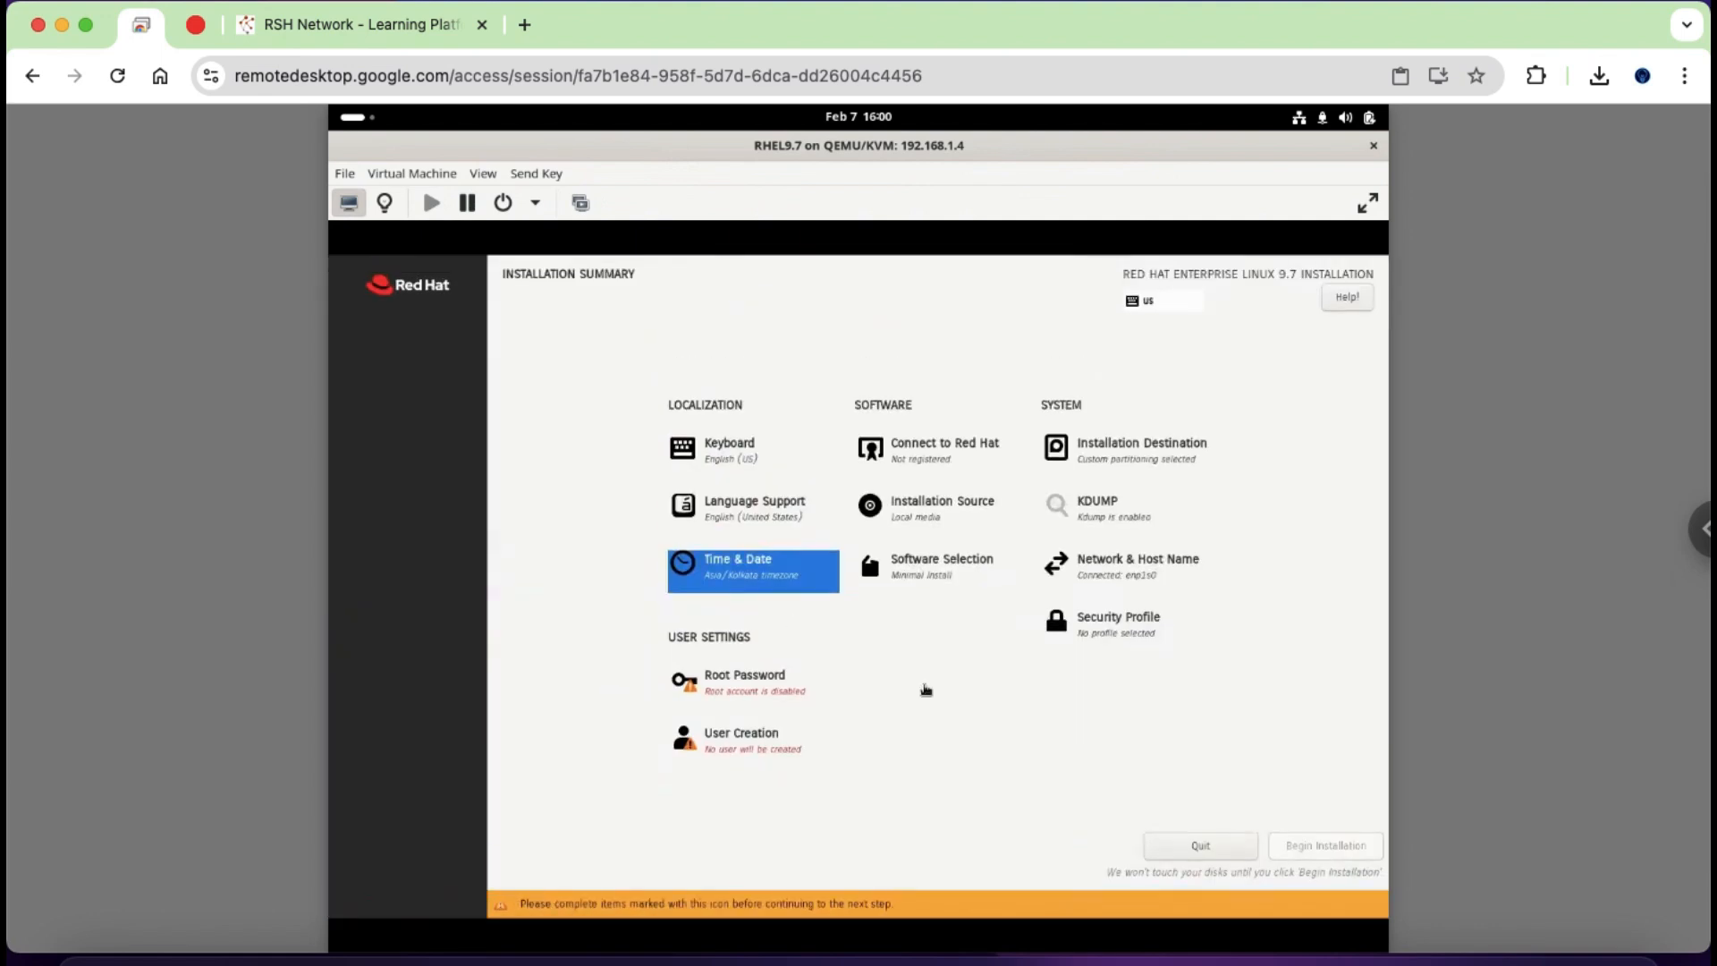
- Enter and confirm the root password, allow root SSH login with password, and accept the weak password to return to the summary
{"action": "left_click", "coordinate": [746, 693]}
{"action": "type", "text": "a"}
{"action": "key", "text": "Tab"}
{"action": "type", "text": "a"}
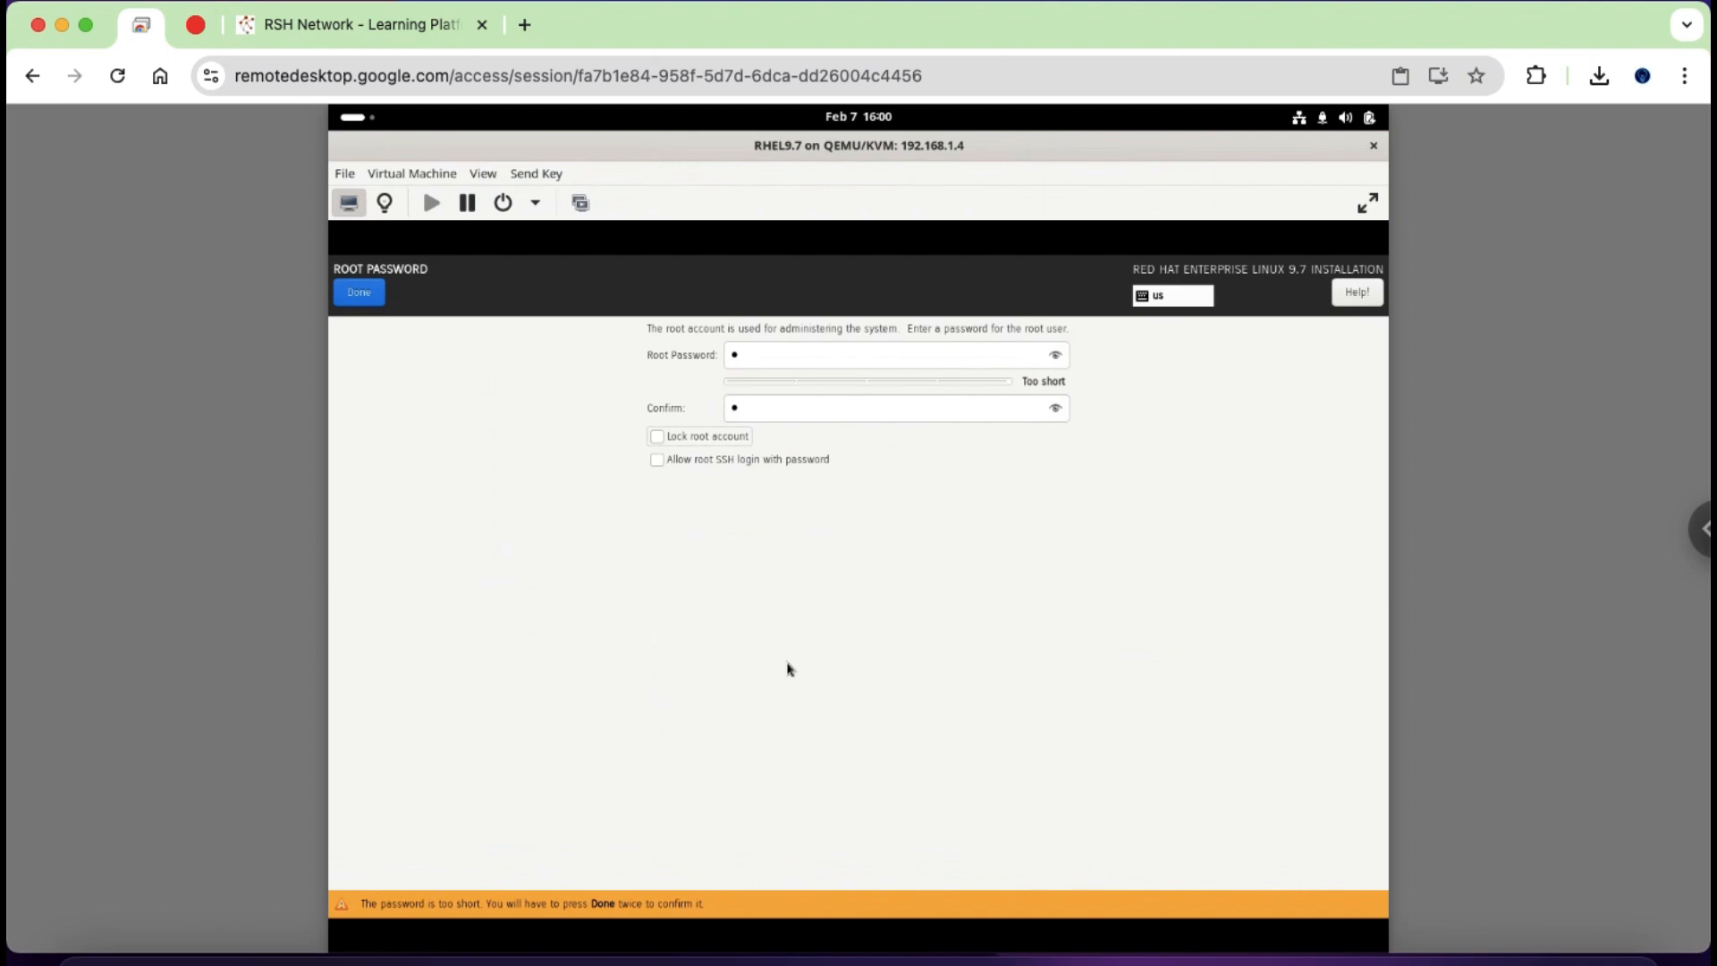
{"action": "left_click", "coordinate": [659, 464]}
{"action": "left_click", "coordinate": [373, 302]}
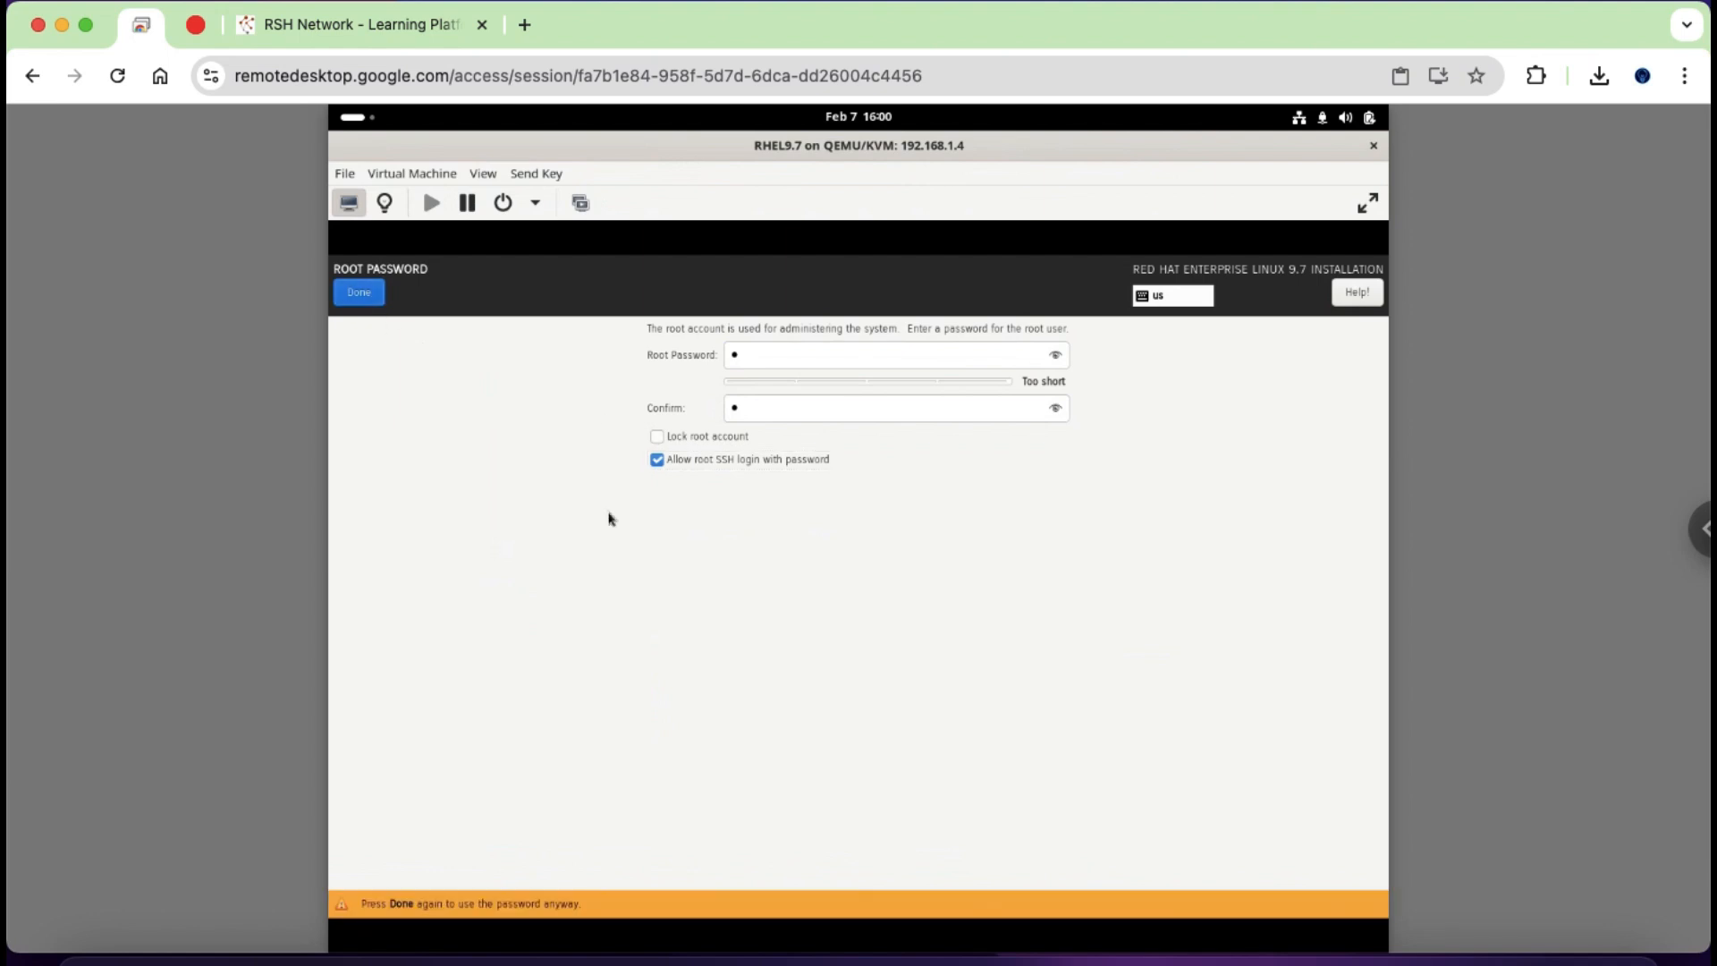
{"action": "left_click", "coordinate": [349, 294]}
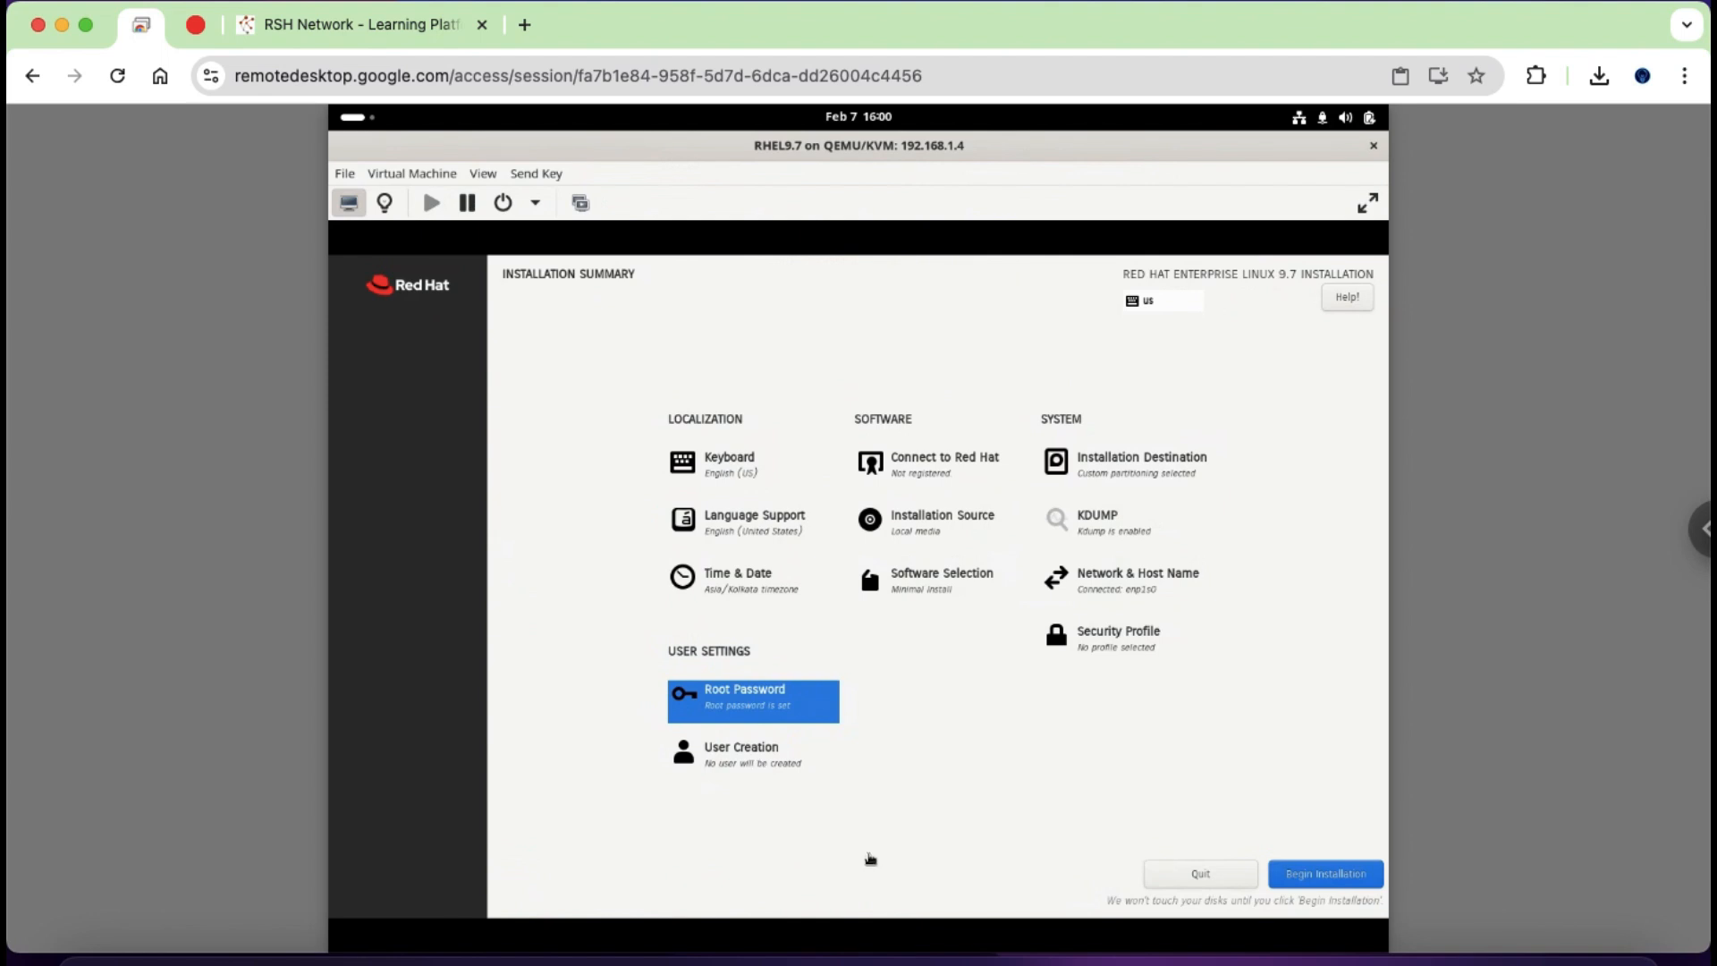
- Create the user rshnetwork with an account password, make this user administrator, and begin the installation
{"action": "left_click", "coordinate": [756, 754]}
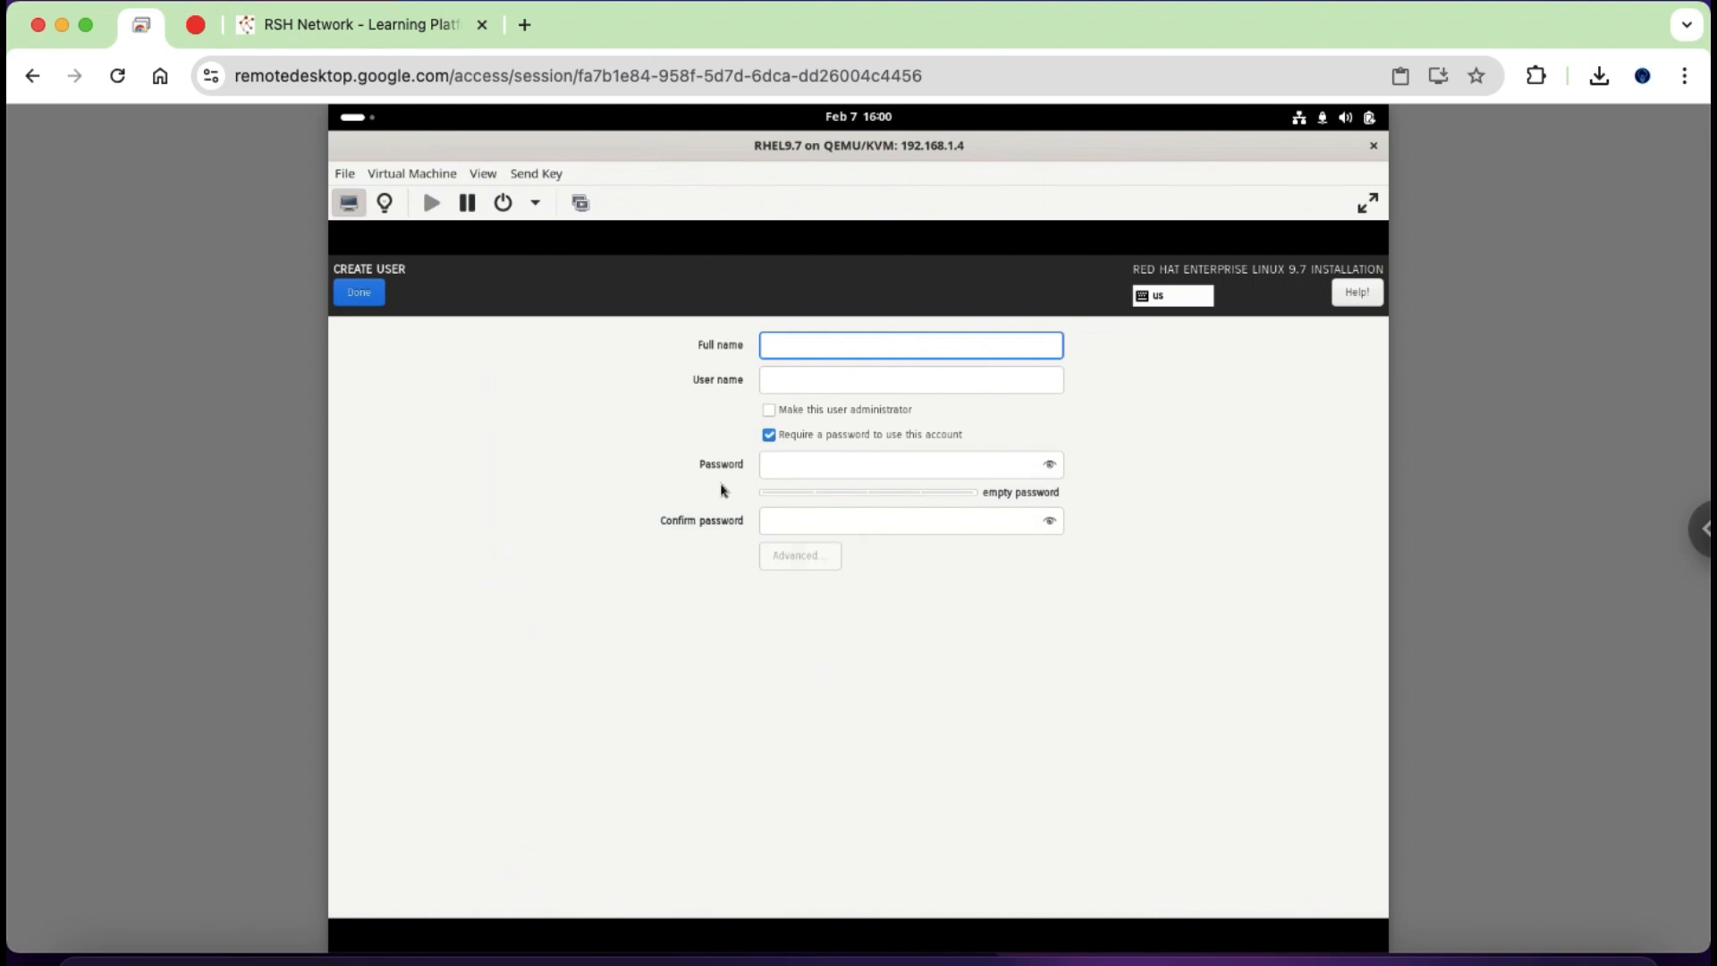
{"action": "type", "text": "rshnetwork"}
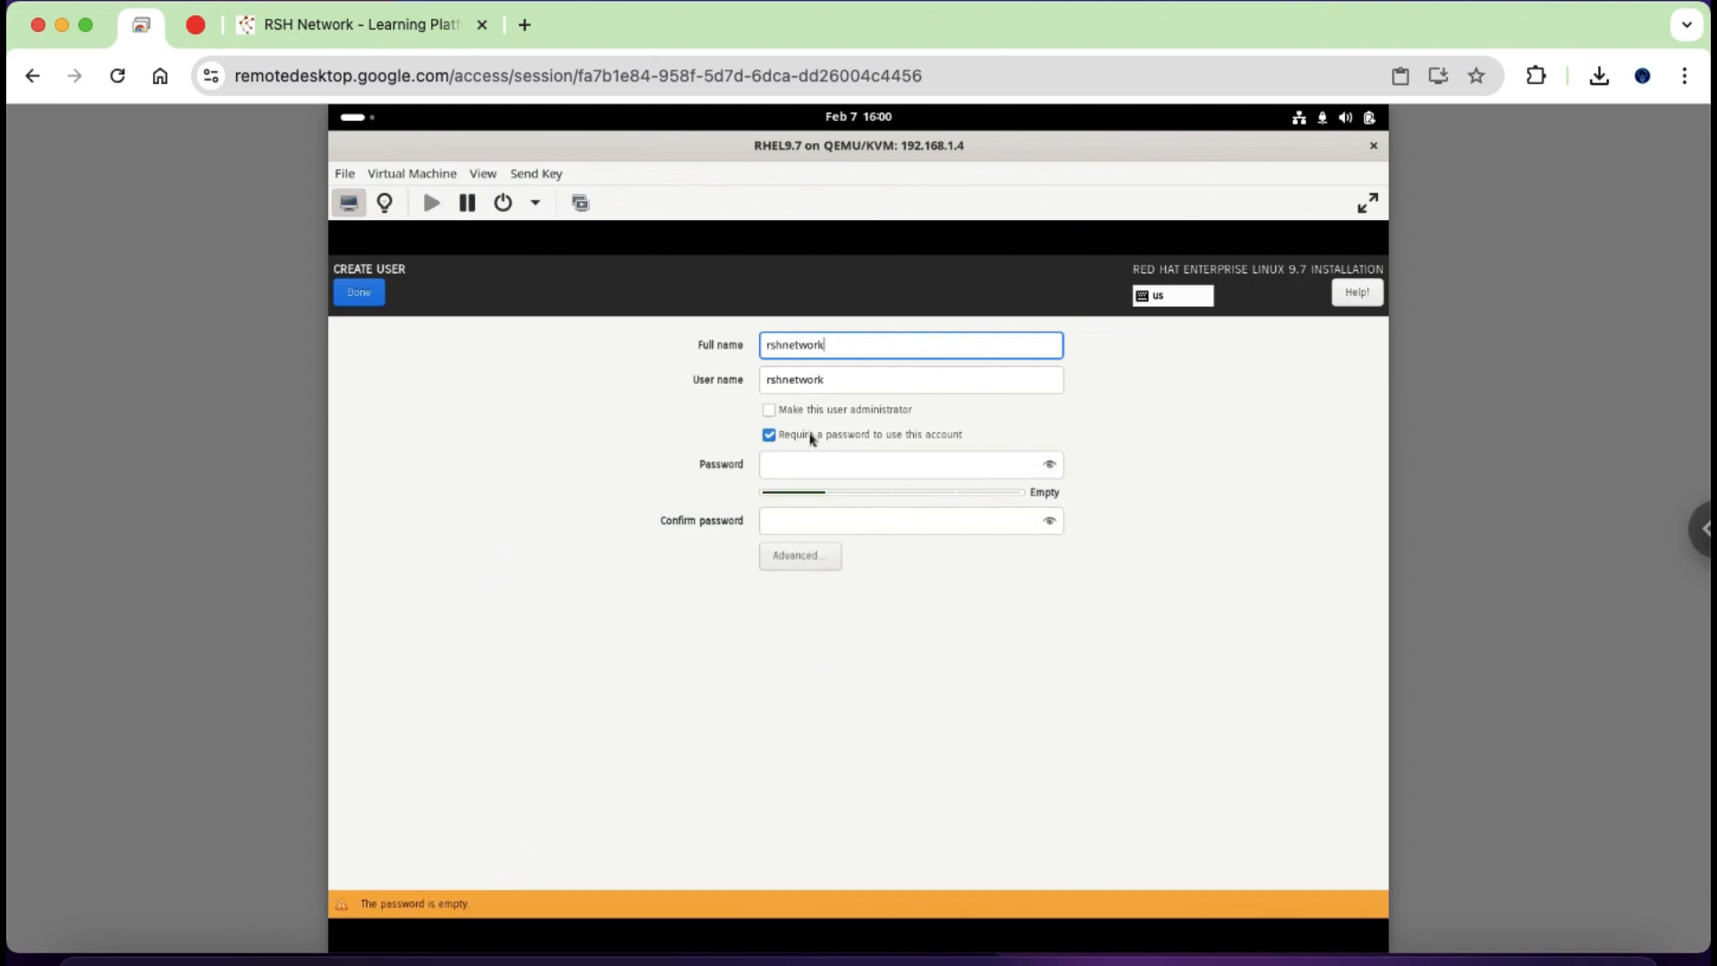
{"action": "left_click", "coordinate": [851, 467]}
{"action": "type", "text": "•••••••••"}
{"action": "key", "text": "Tab"}
{"action": "type", "text": "•••••••••"}
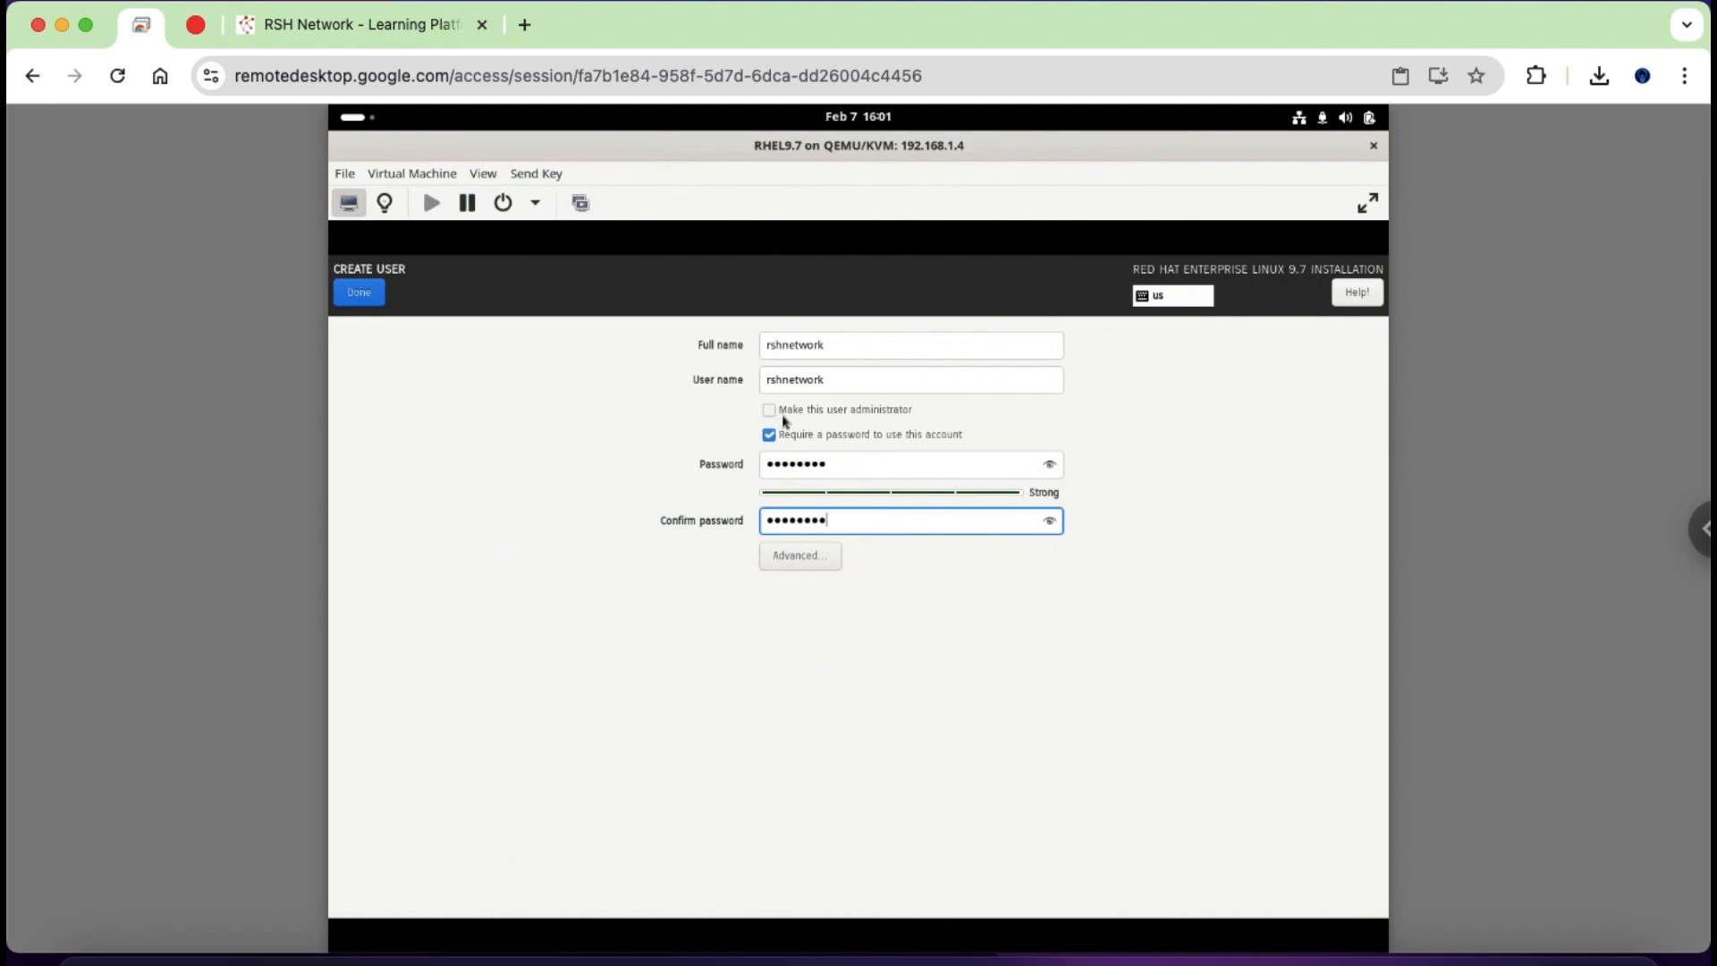
{"action": "left_click", "coordinate": [811, 413]}
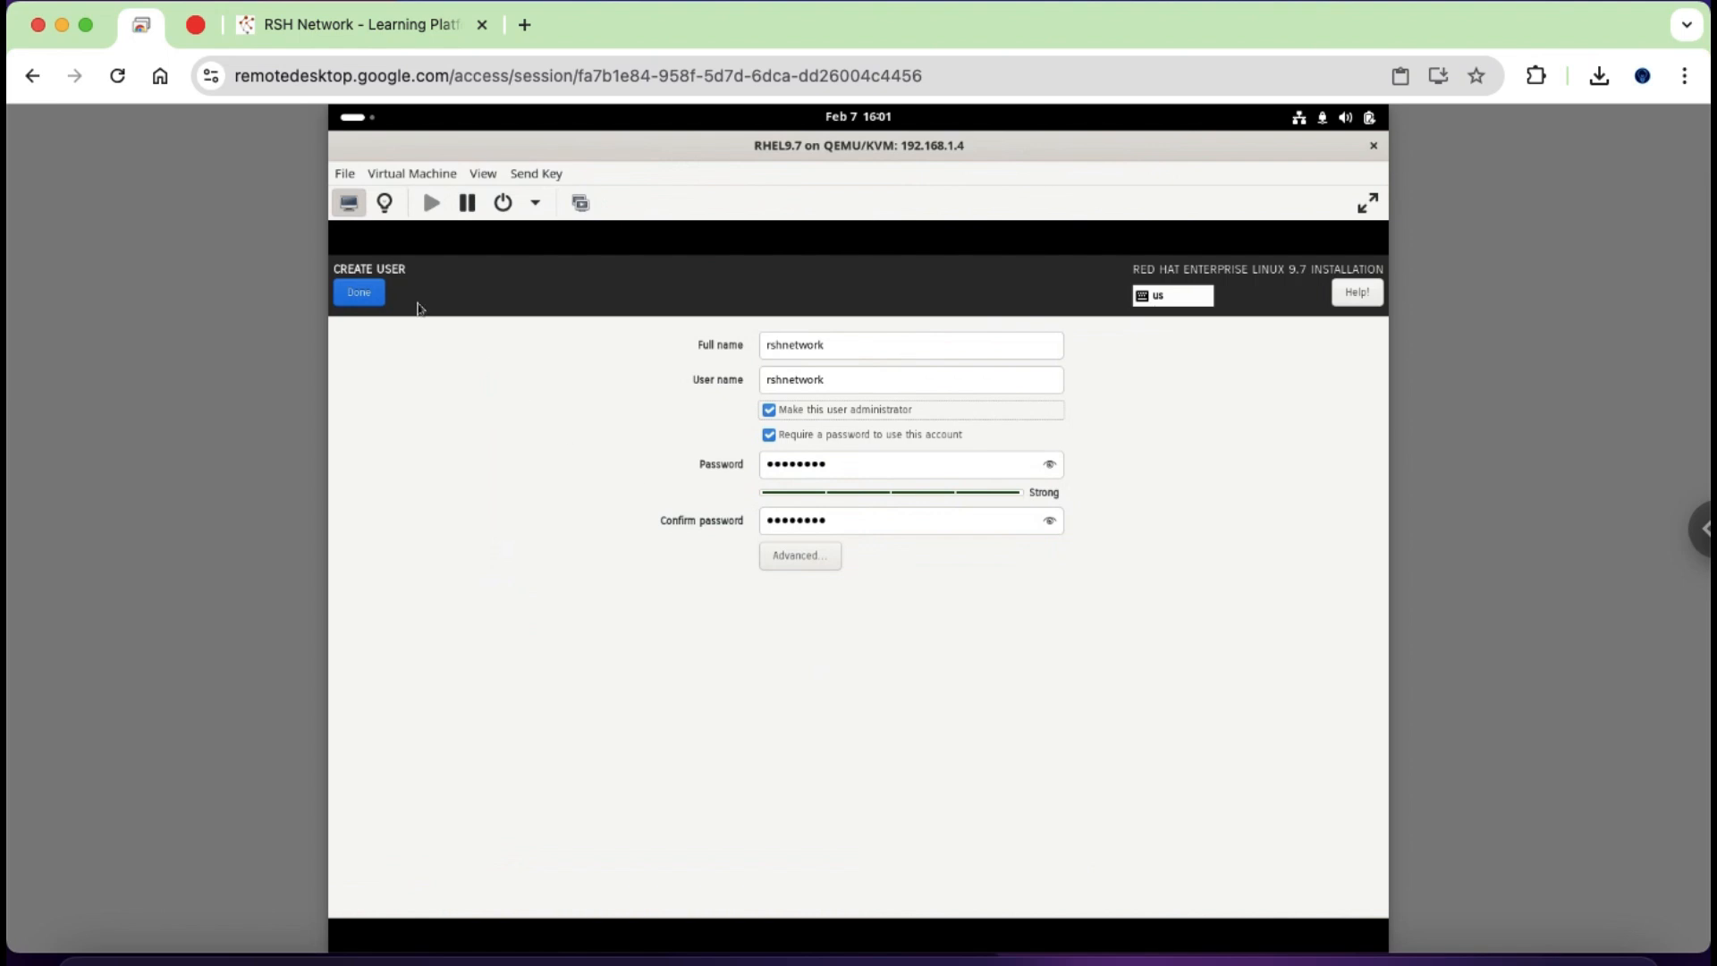
{"action": "left_click", "coordinate": [375, 301]}
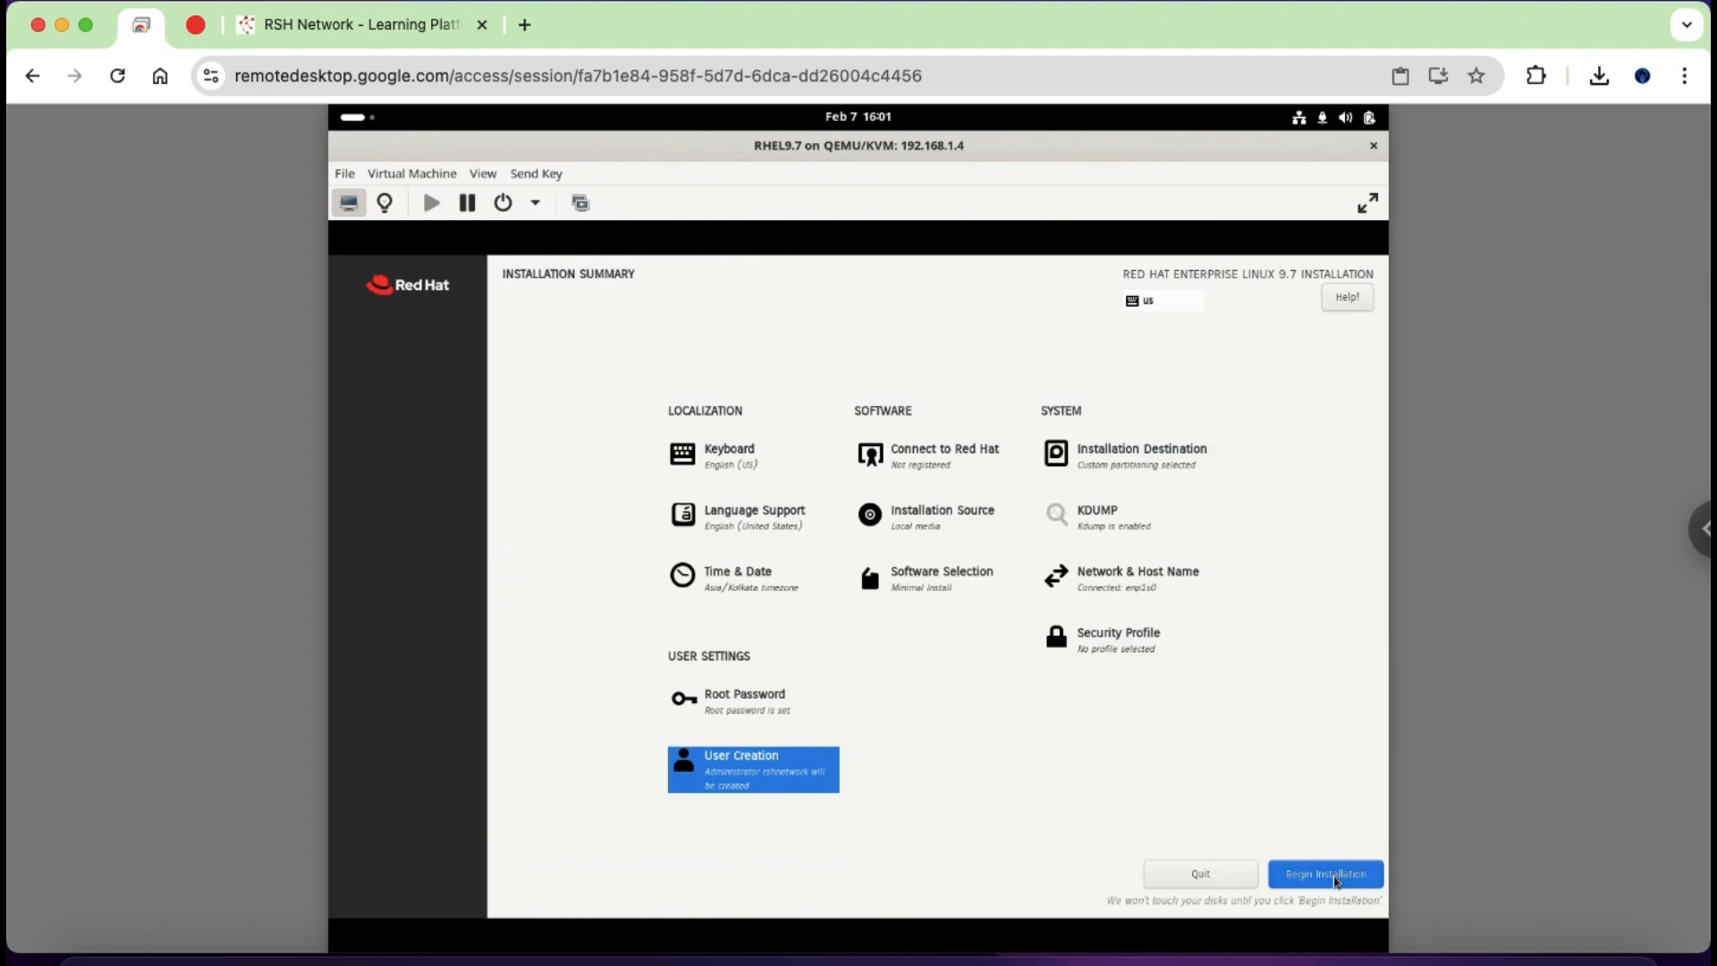
{"action": "left_click", "coordinate": [1335, 876]}
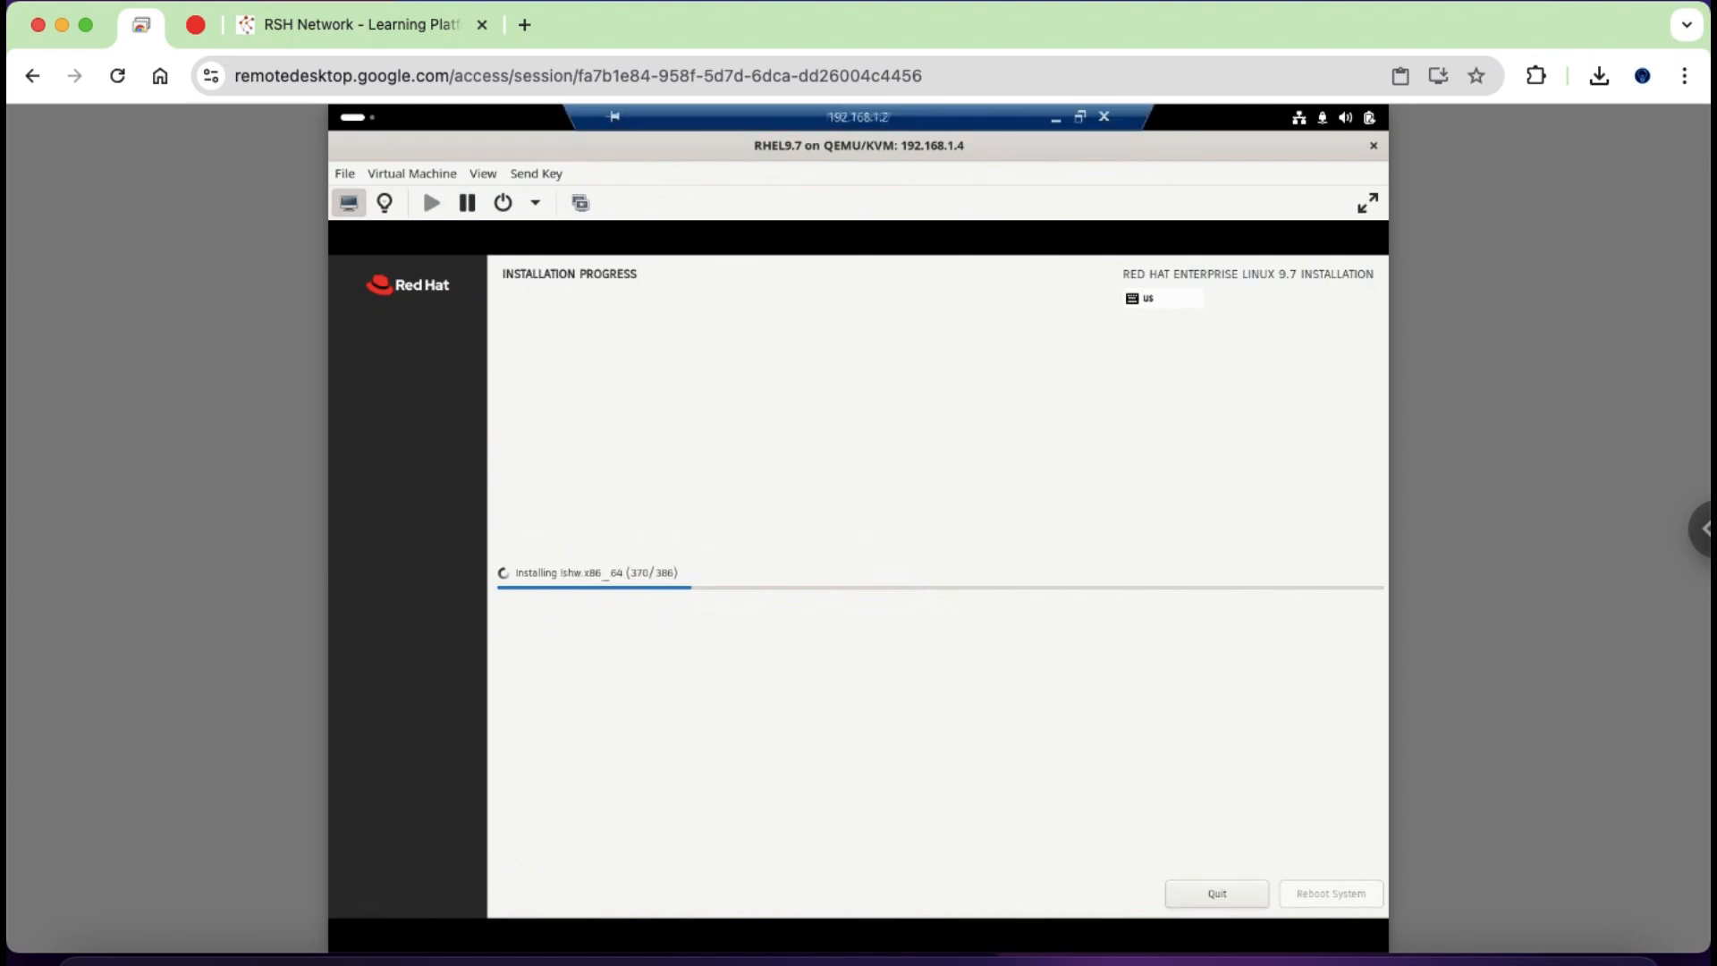
- Stop the QuickTime recording and save the untitled recording to the Desktop as install-1
{"action": "right_click", "coordinate": [1412, 949]}
{"action": "left_click", "coordinate": [1373, 692]}
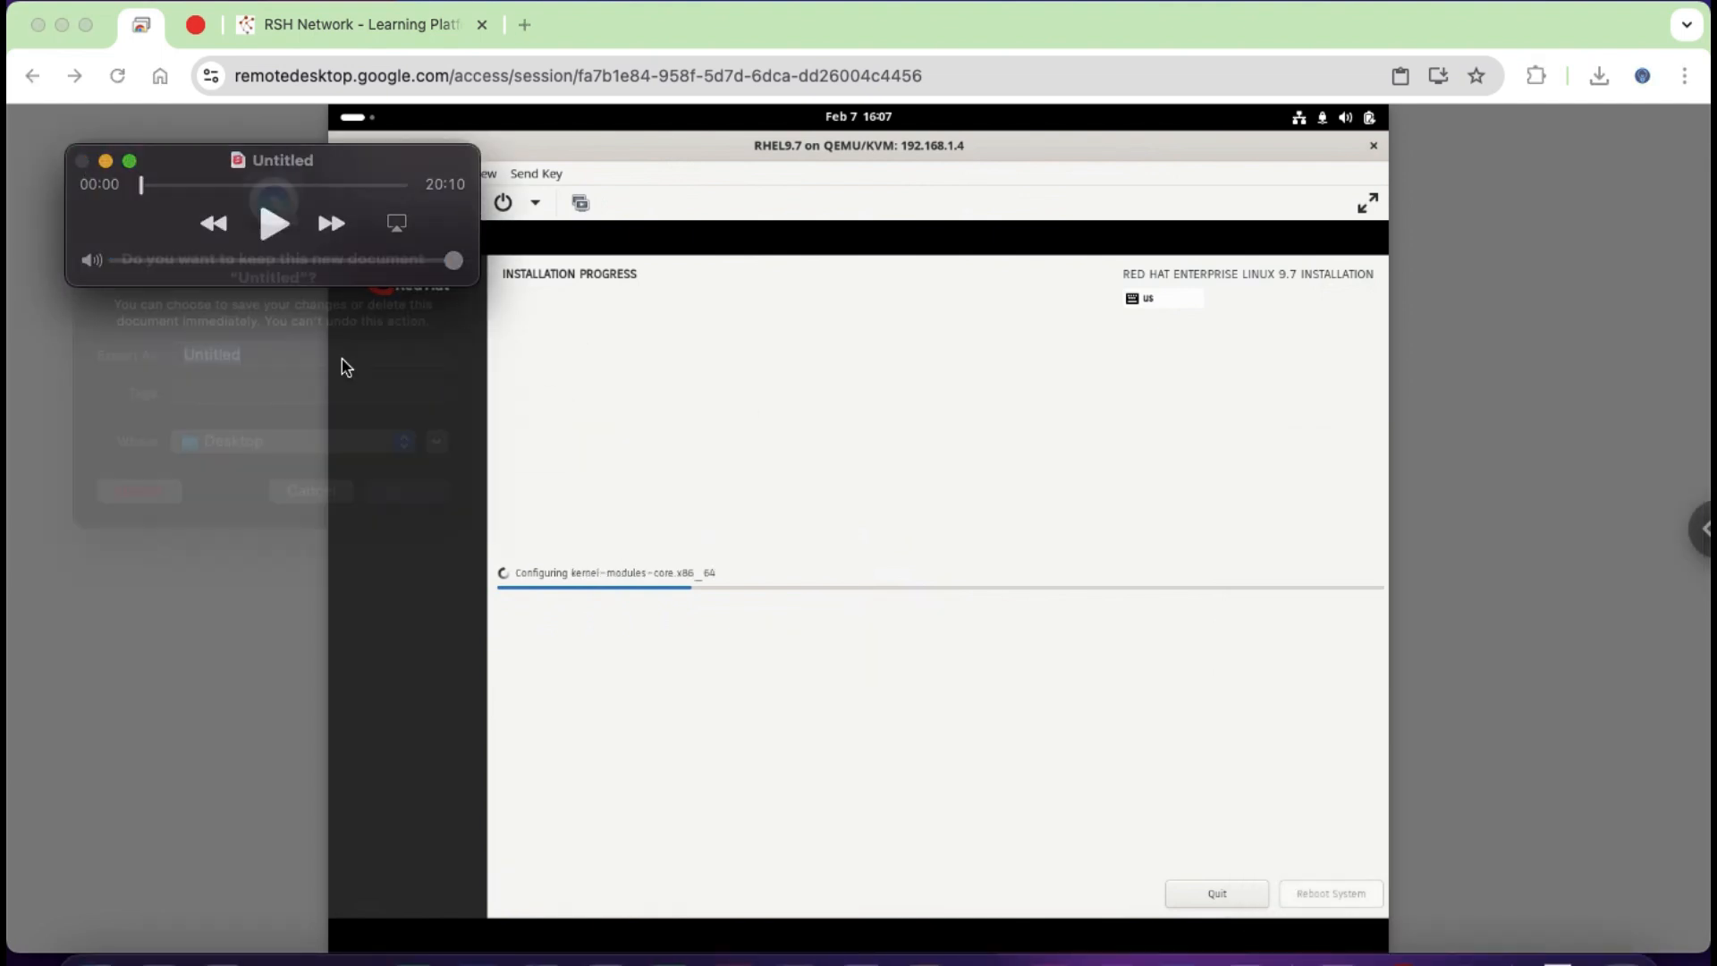
{"action": "key", "text": "super+w"}
{"action": "type", "text": "install-1"}
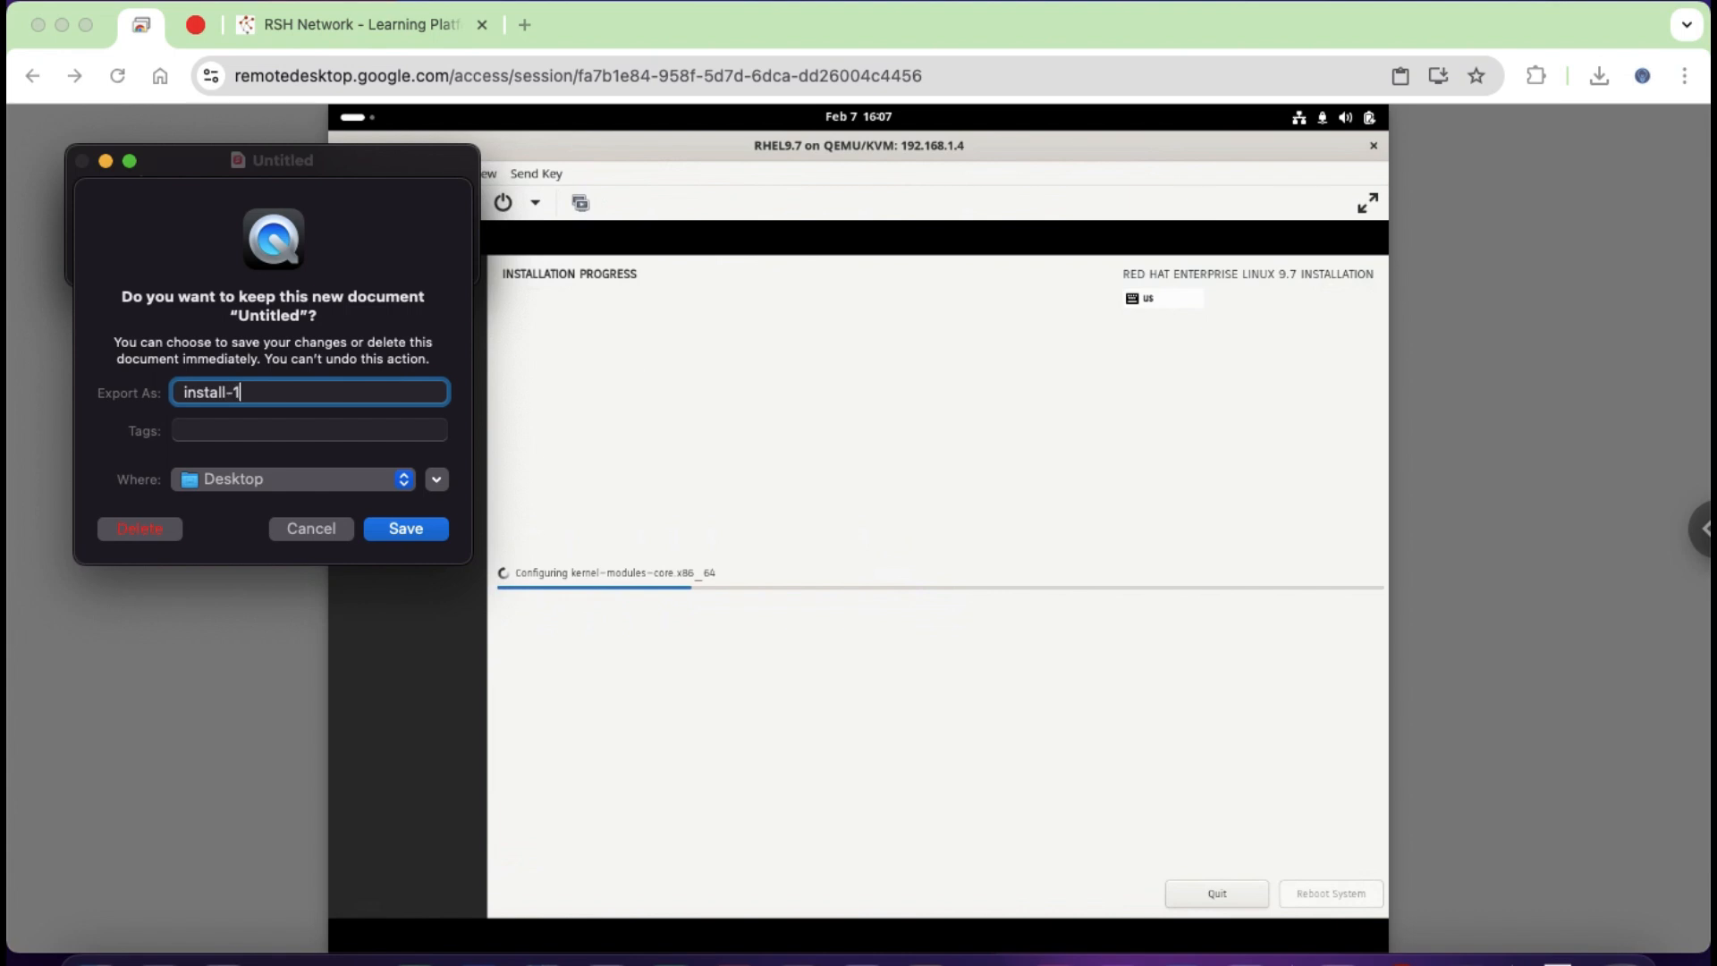
{"action": "key", "text": "Return"}
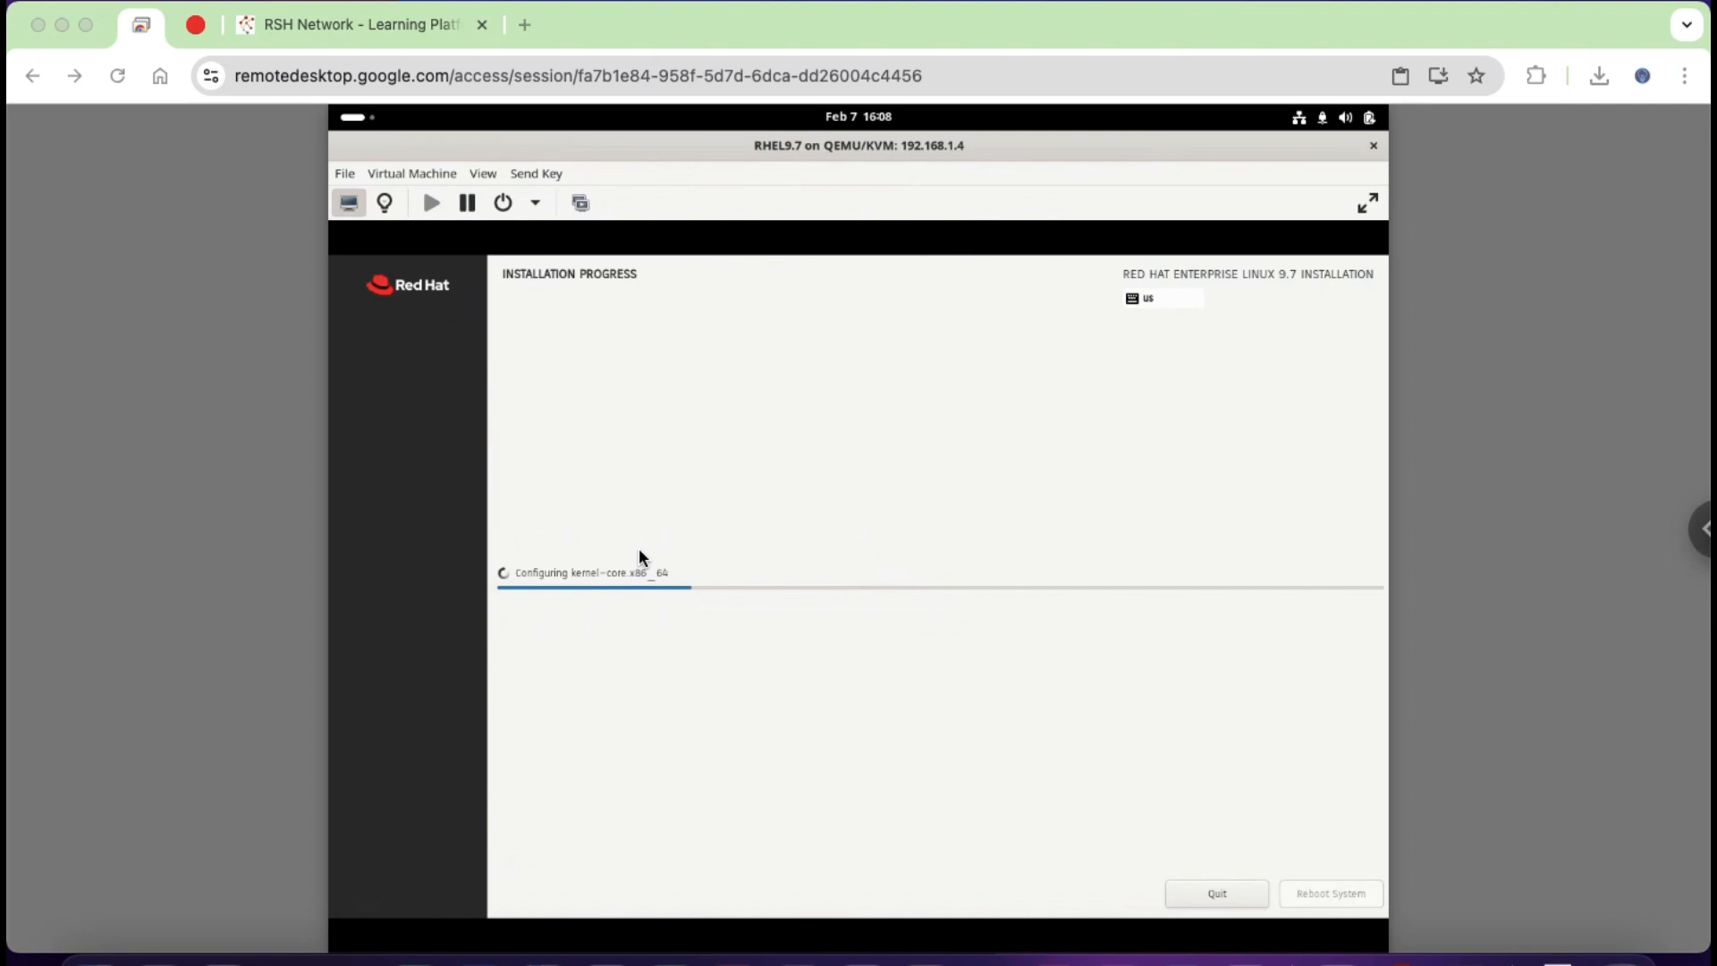
- Reboot into the installed system once the installation completes and log in as root with the root password
{"action": "left_click", "coordinate": [639, 549]}
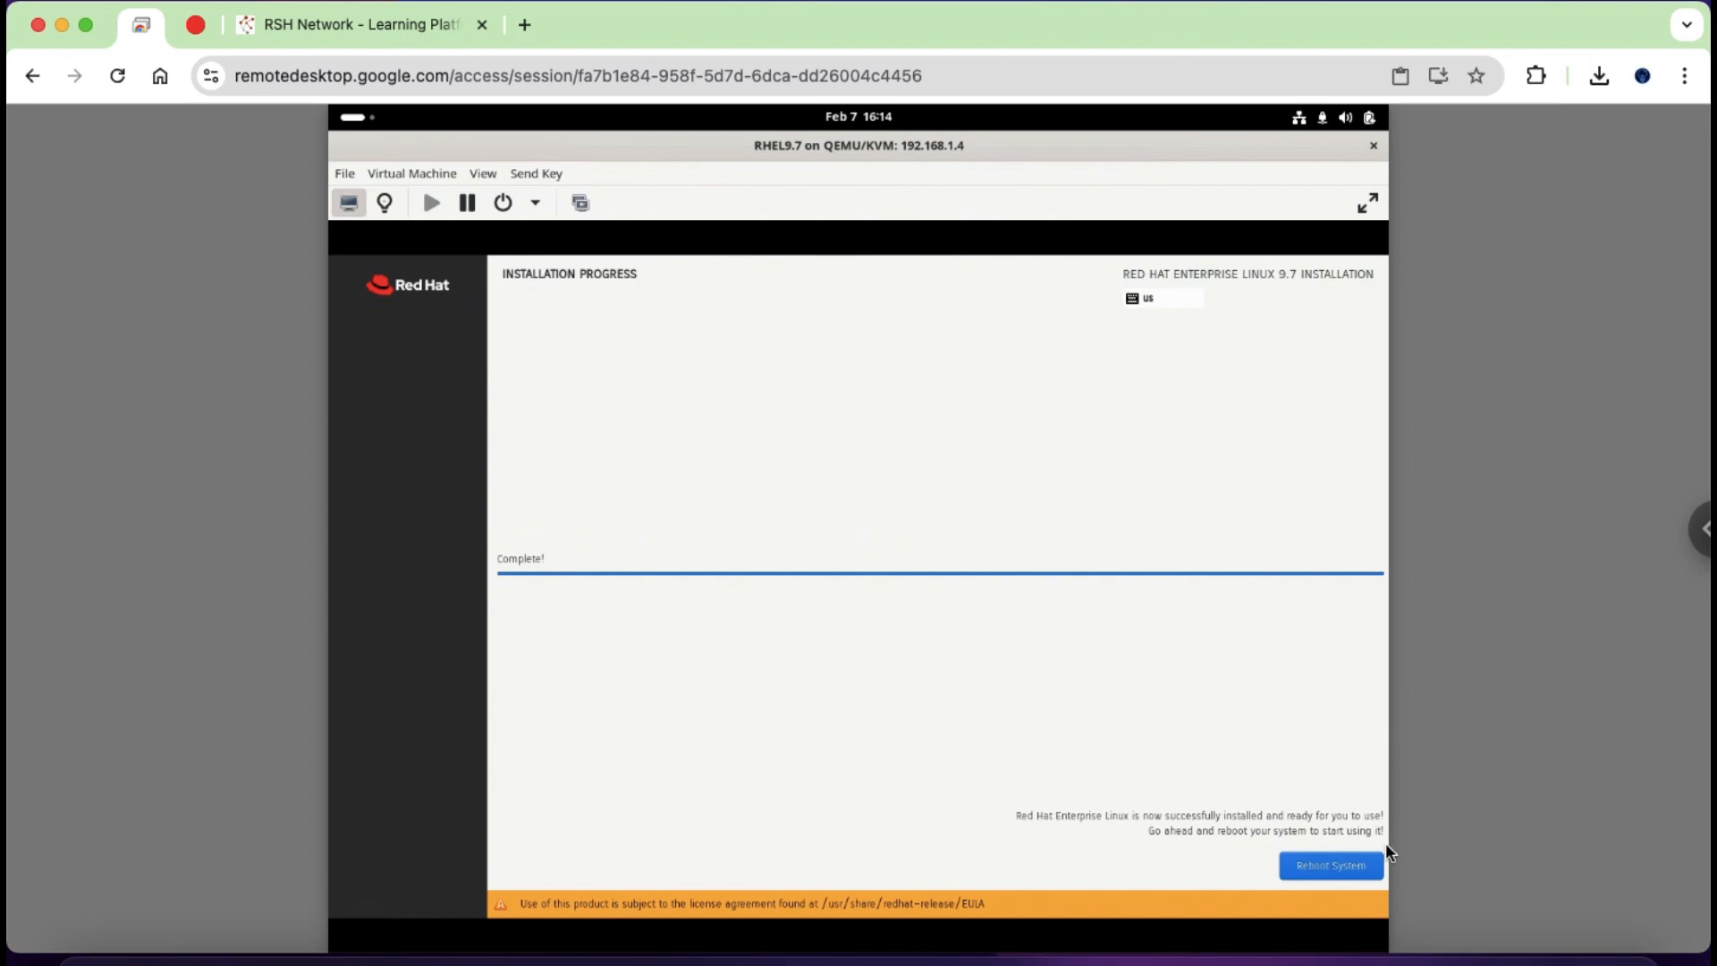
{"action": "left_click", "coordinate": [1345, 866]}
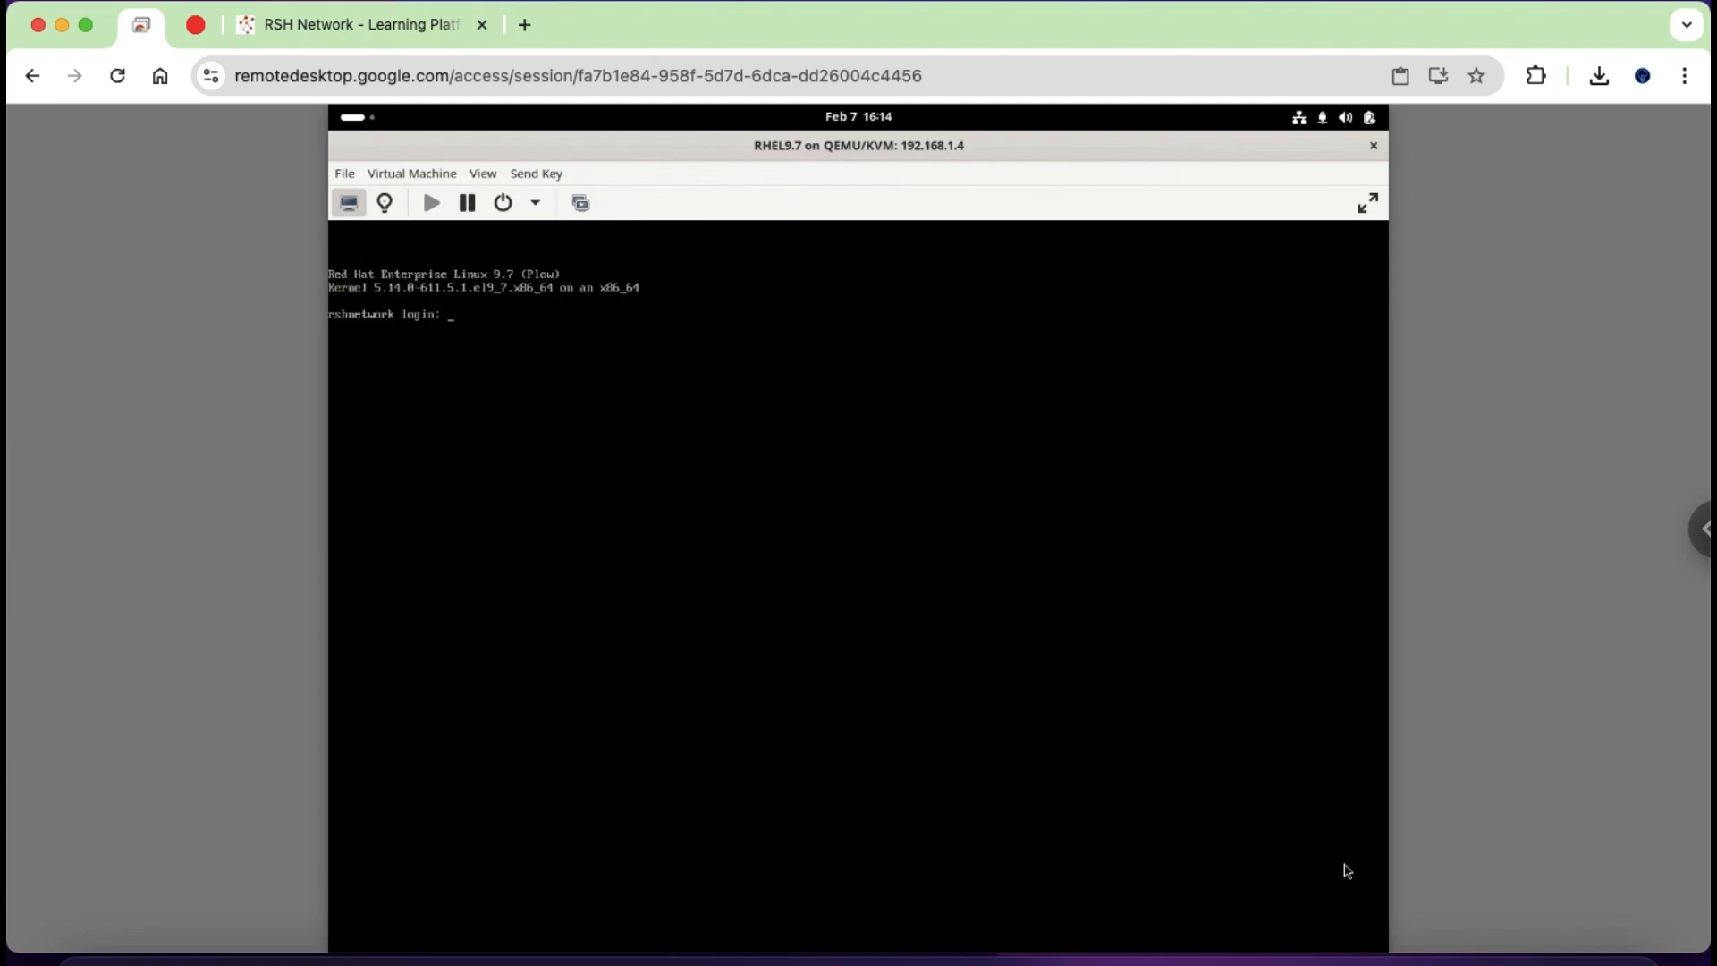
{"action": "key", "text": "Return"}
{"action": "type", "text": "root"}
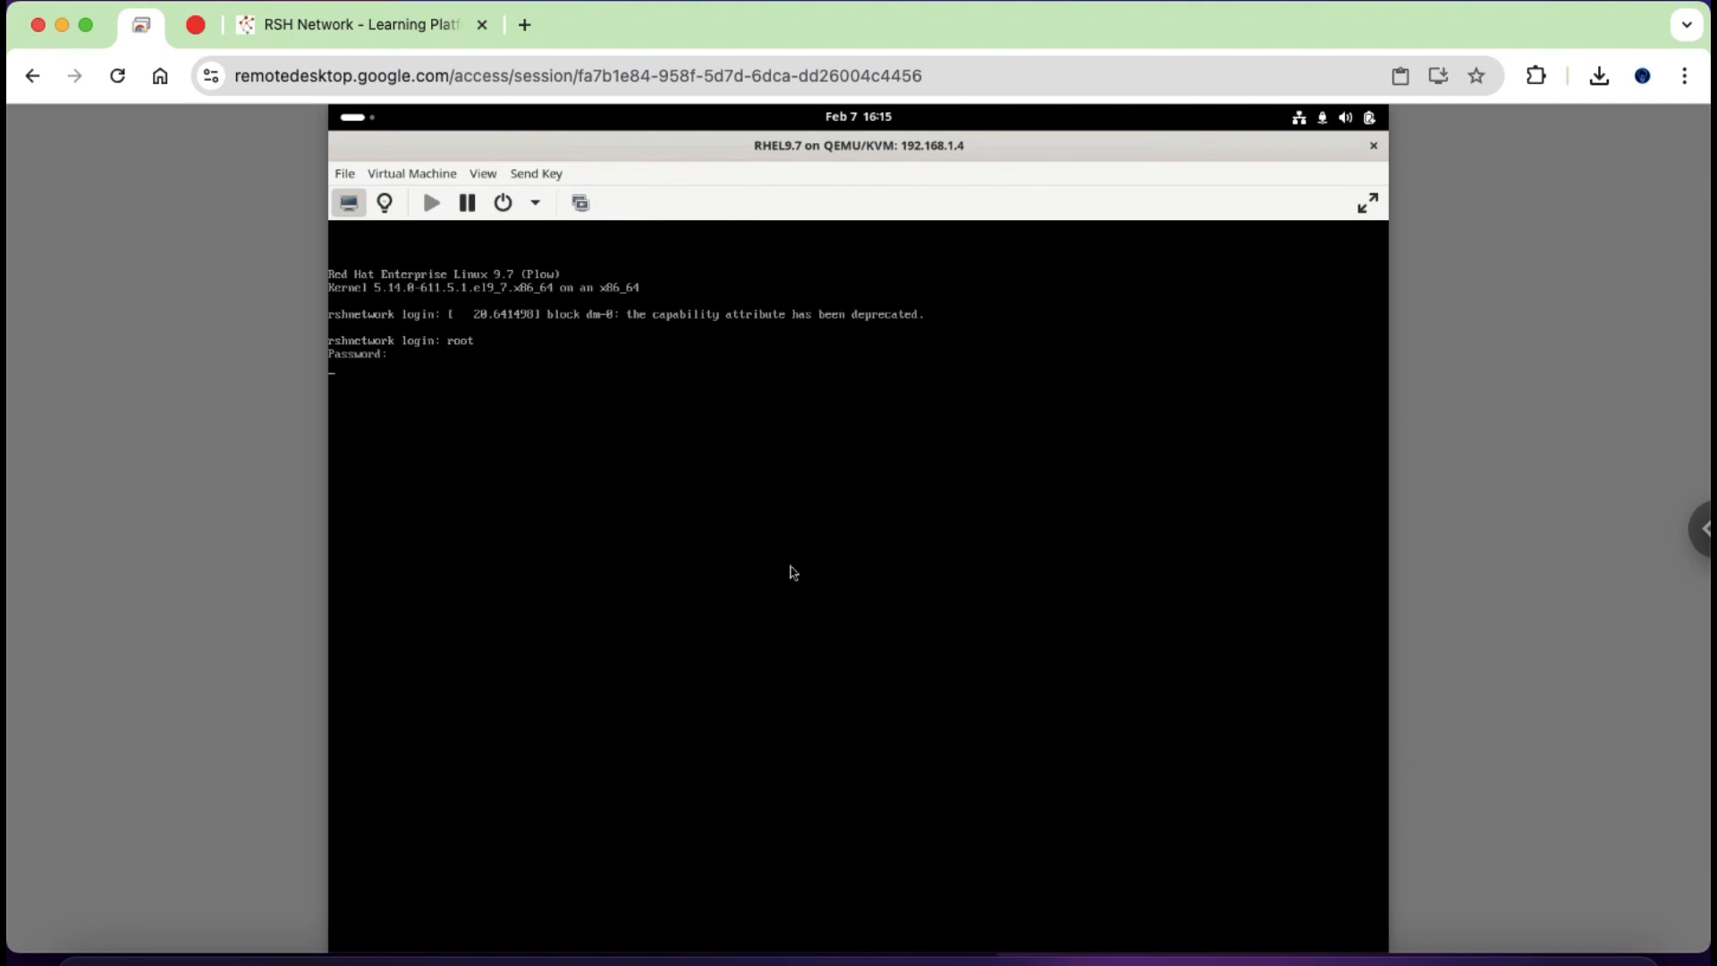
{"action": "key", "text": "Return"}
- List the network interfaces and their IP addresses with ip addr
{"action": "type", "text": "ip addr"}
{"action": "key", "text": "Return"}
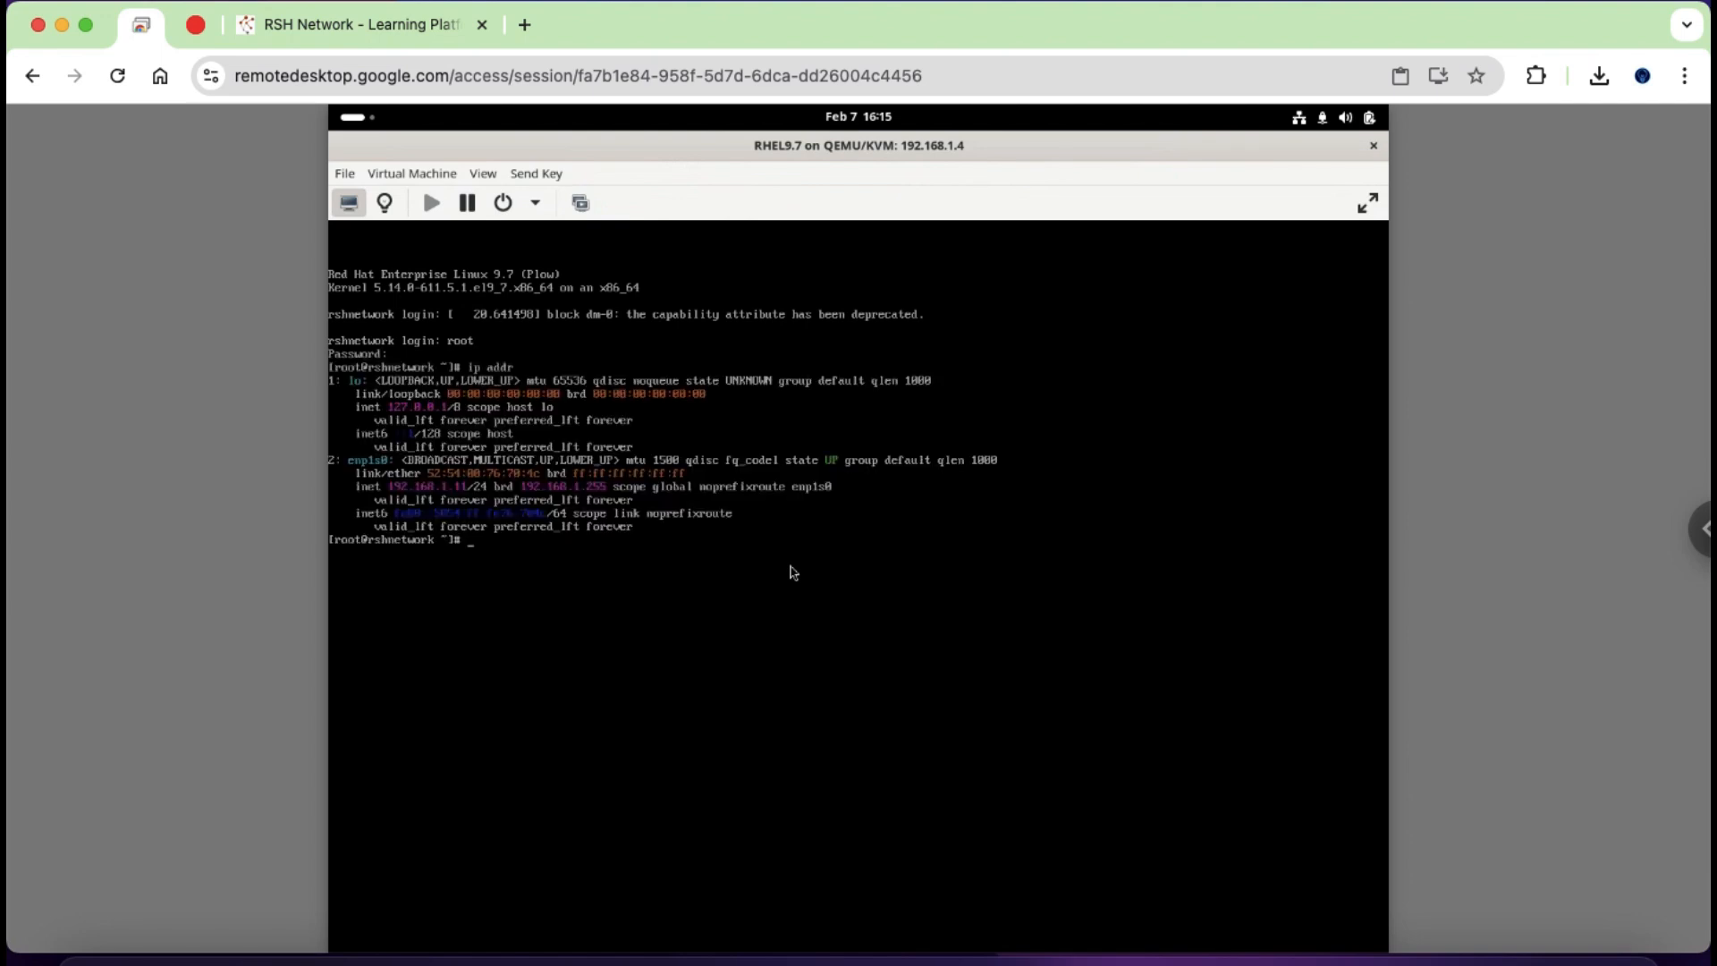